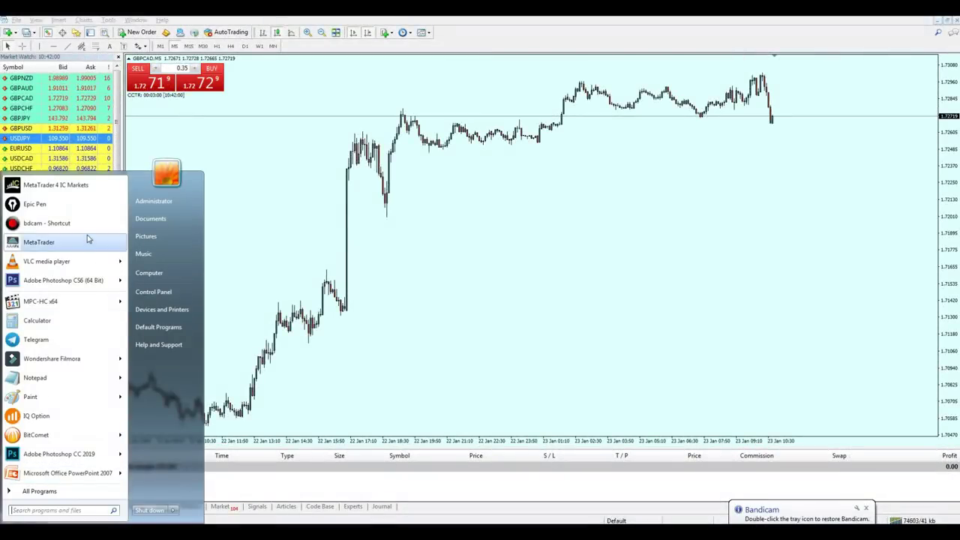
Close the Start menu to return to the MetaTrader chart.
left_click(75, 210)
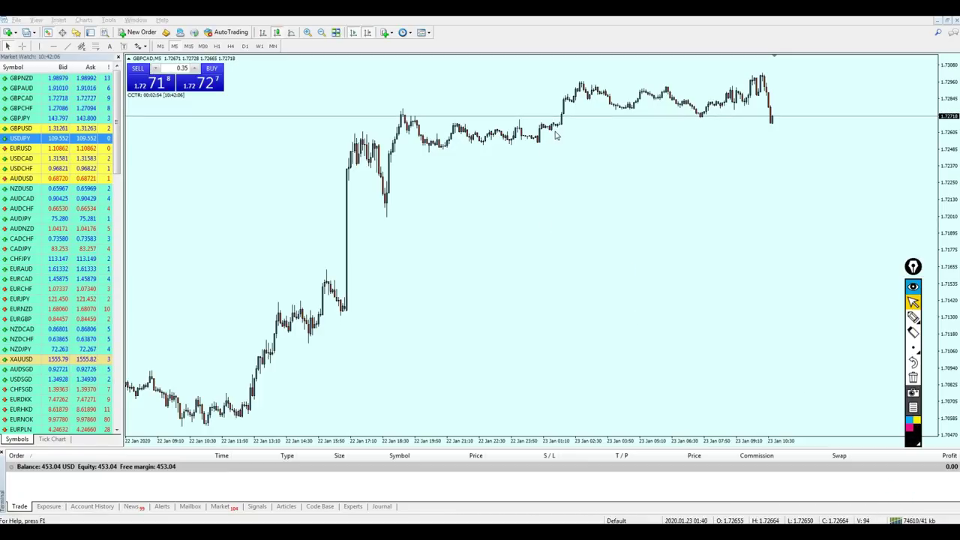
Move the Epic Pen toolbar aside and draw a horizontal line at the GBPCAD price.
left_click_drag(913, 276, 928, 249)
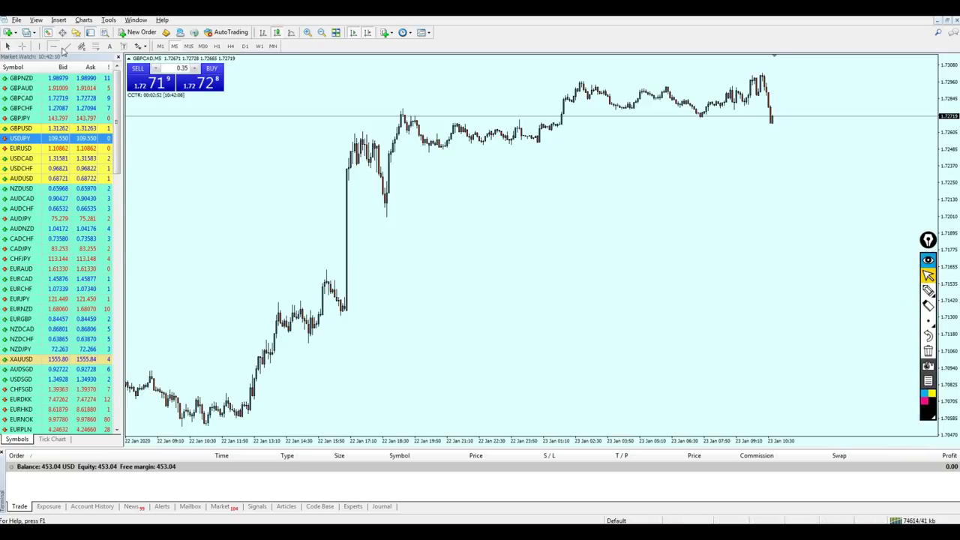
left_click(430, 115)
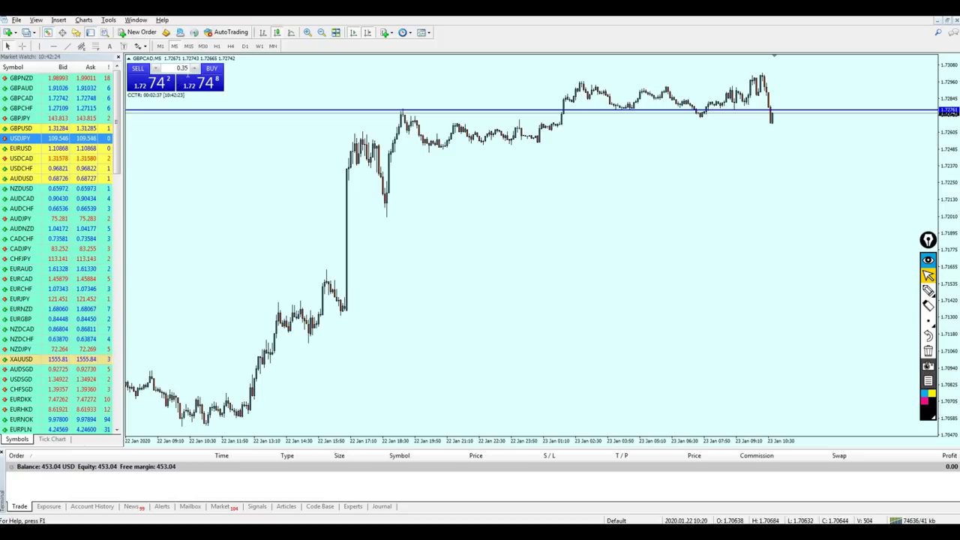
Raise the lot to 0.45 and set the GBPCAD sell's take profit at 1.72558.
left_click(195, 69)
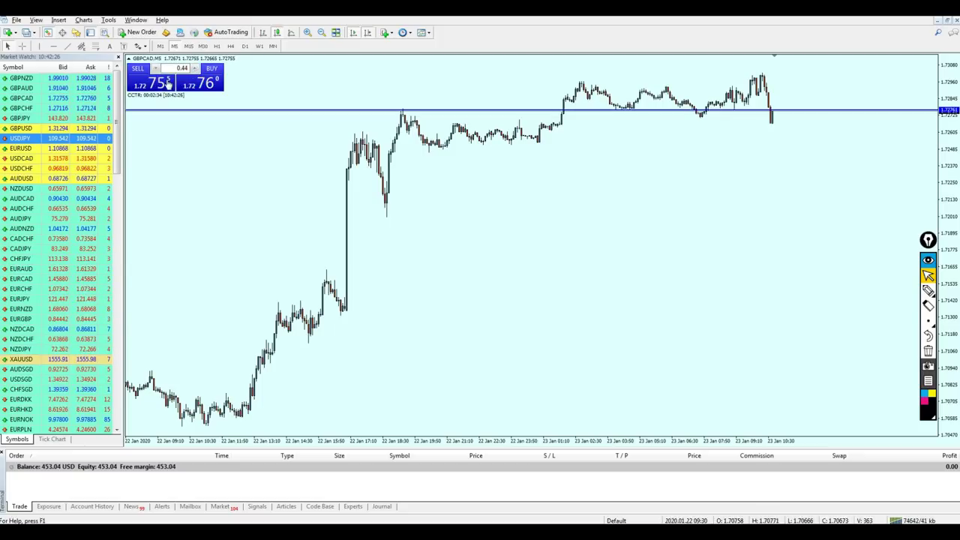
left_click(195, 69)
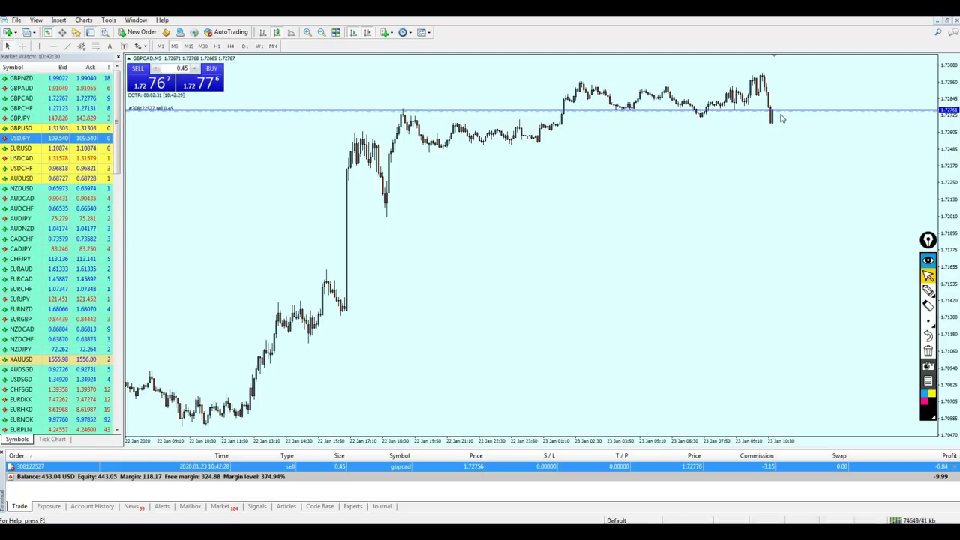
left_click_drag(778, 111, 786, 138)
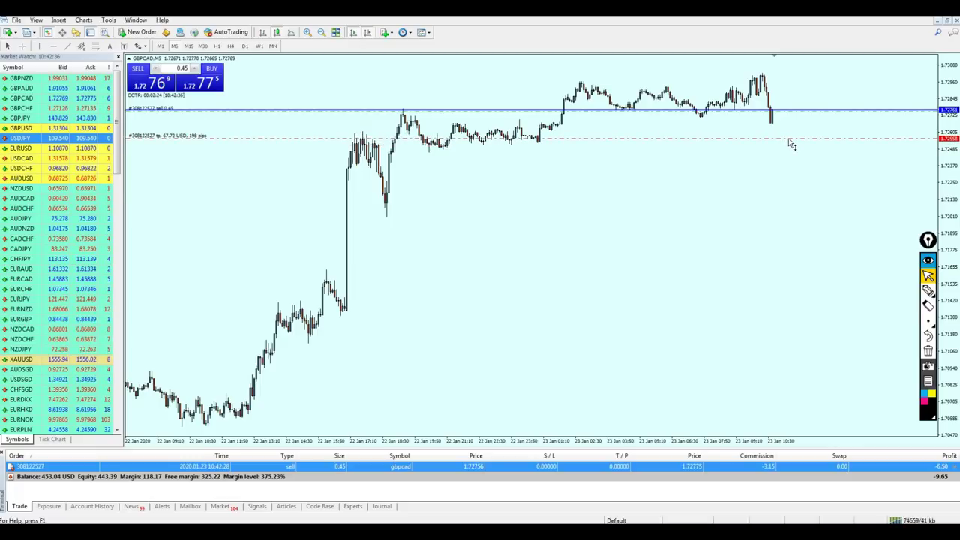
left_click_drag(792, 144, 790, 142)
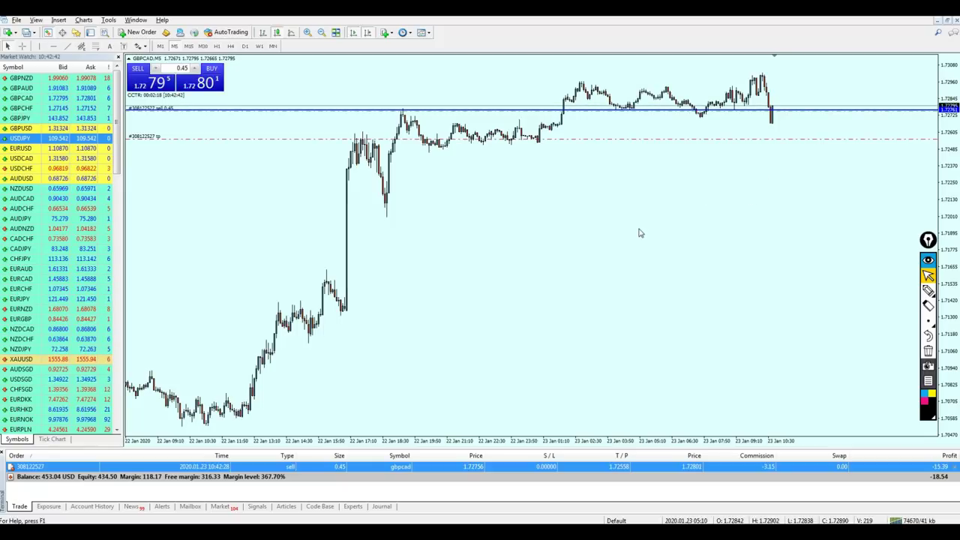
left_click_drag(928, 240, 933, 193)
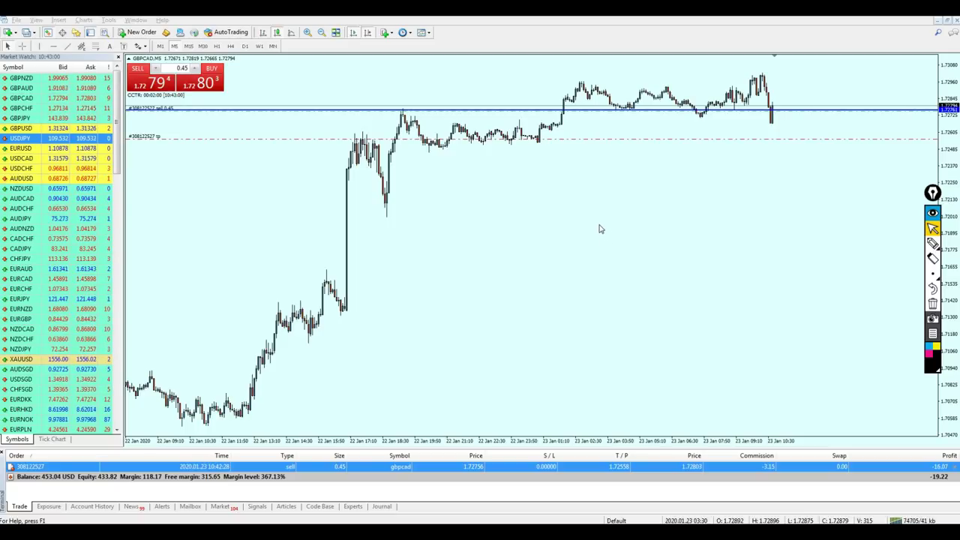
key("alt+Tab")
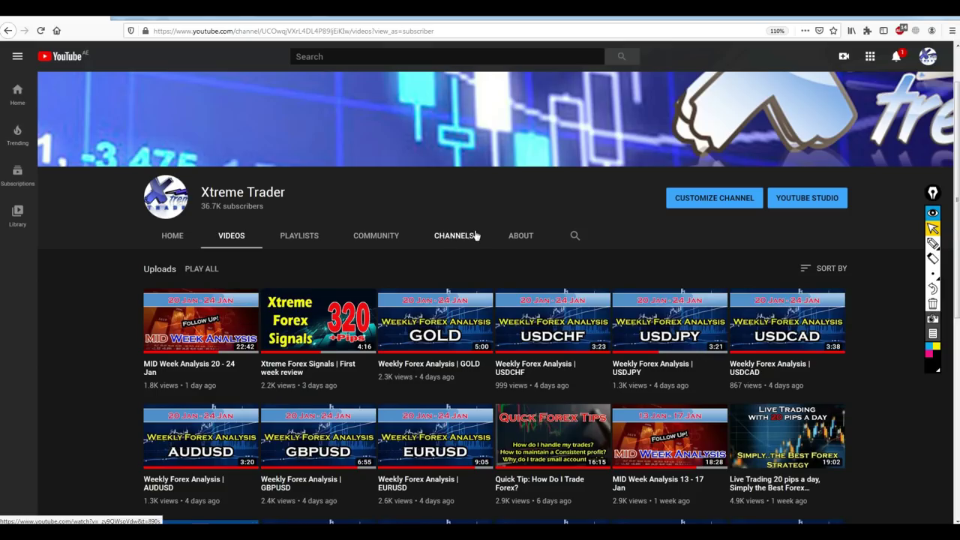
scroll(455, 318, "down", 5)
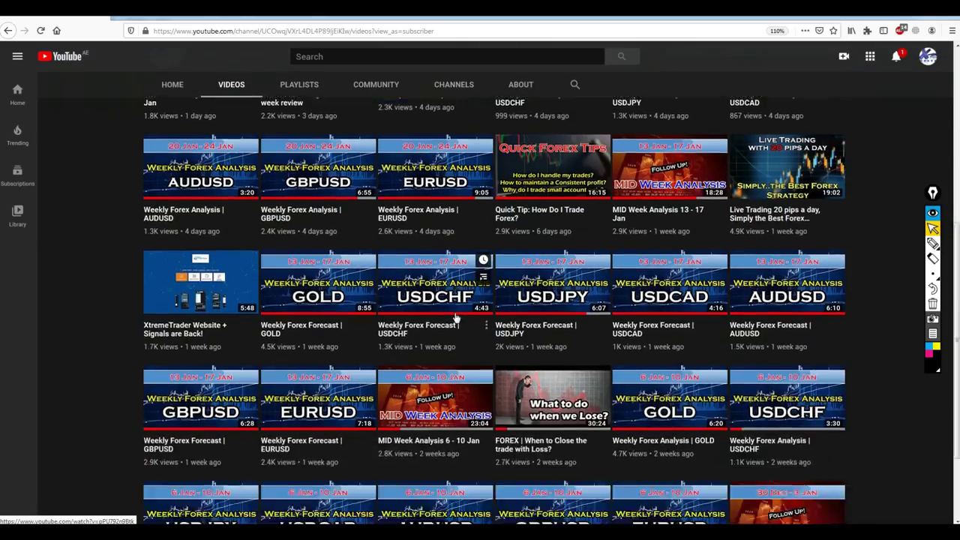
scroll(455, 318, "down", 10)
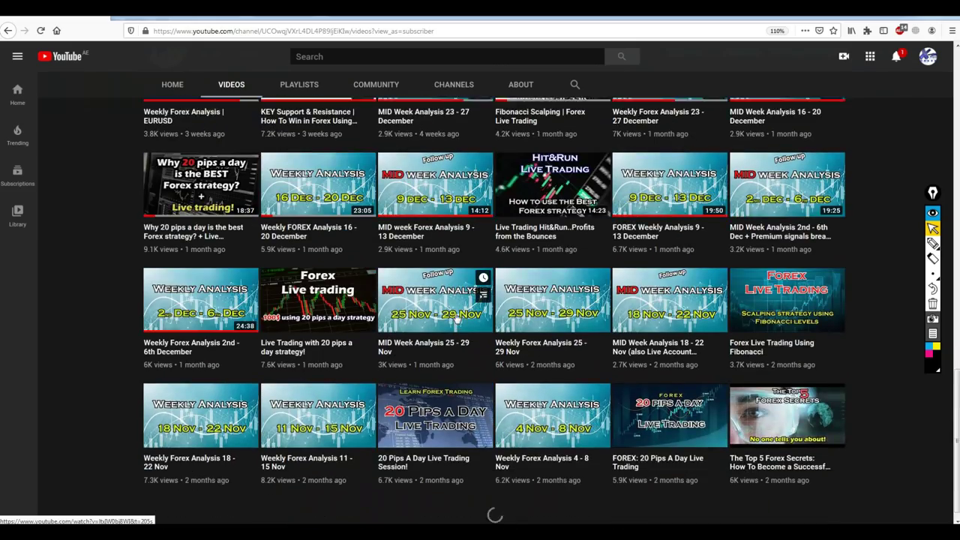
scroll(455, 318, "down", 5)
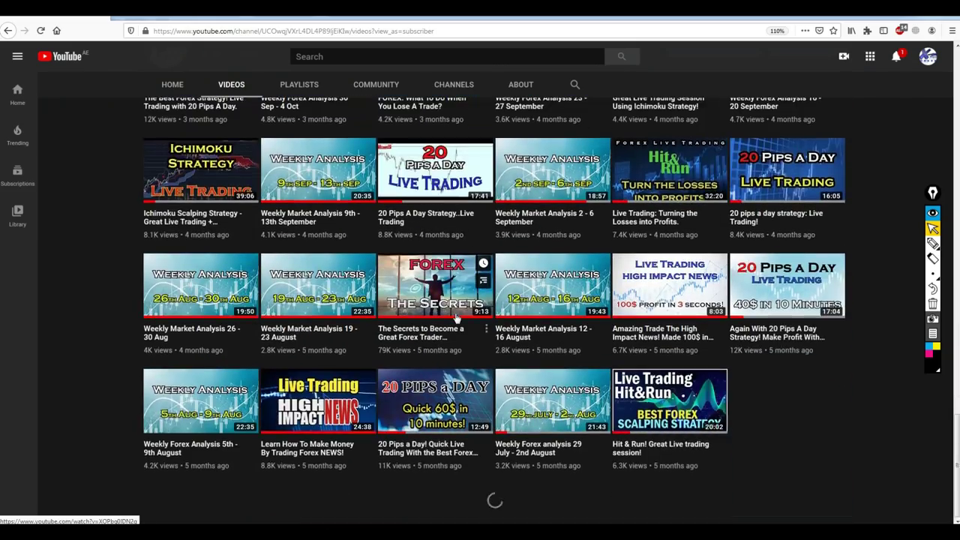
scroll(455, 318, "down", 8)
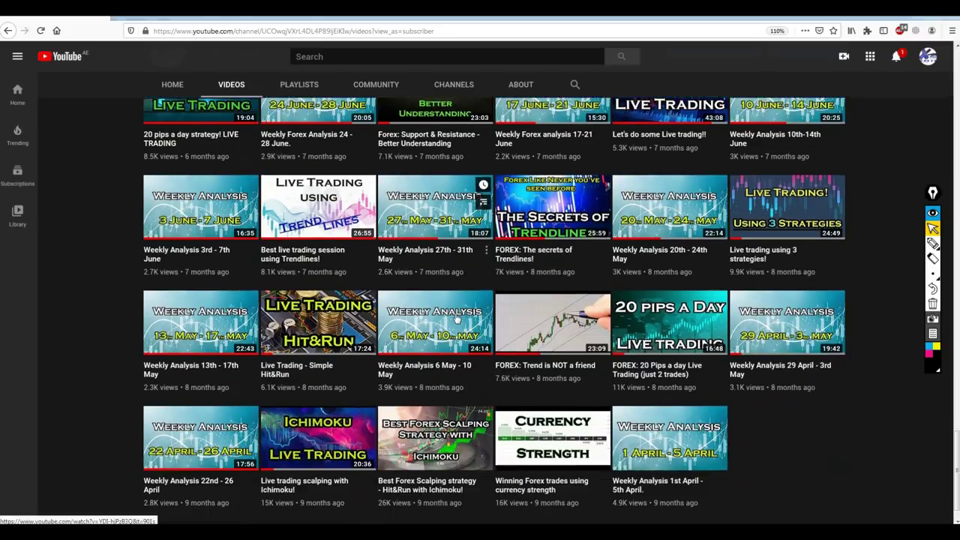
scroll(455, 318, "down", 5)
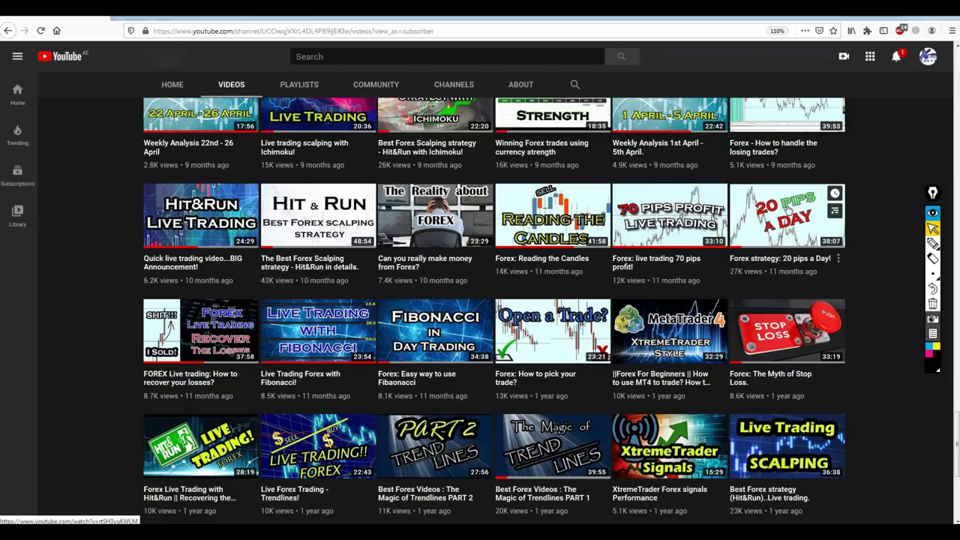
scroll(787, 217, "up", 3)
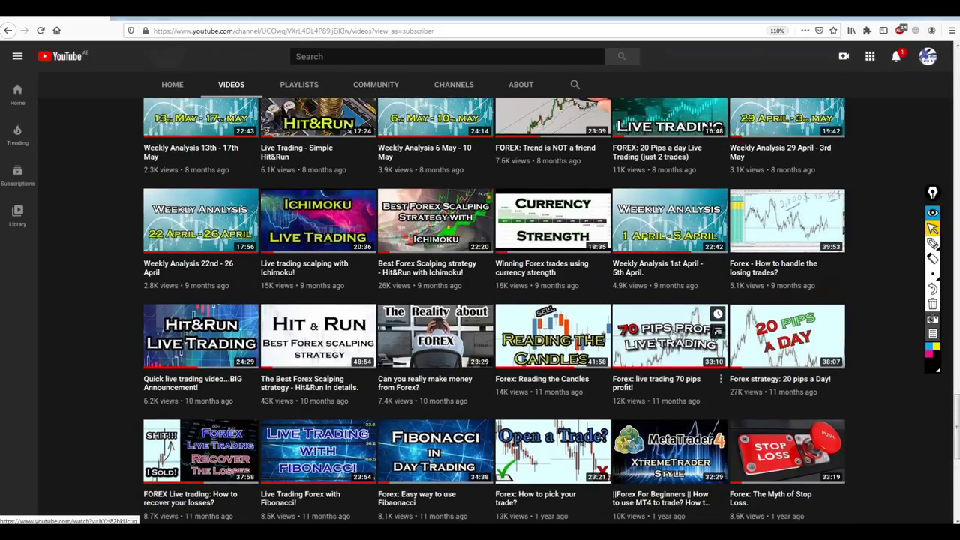
scroll(668, 328, "up", 5)
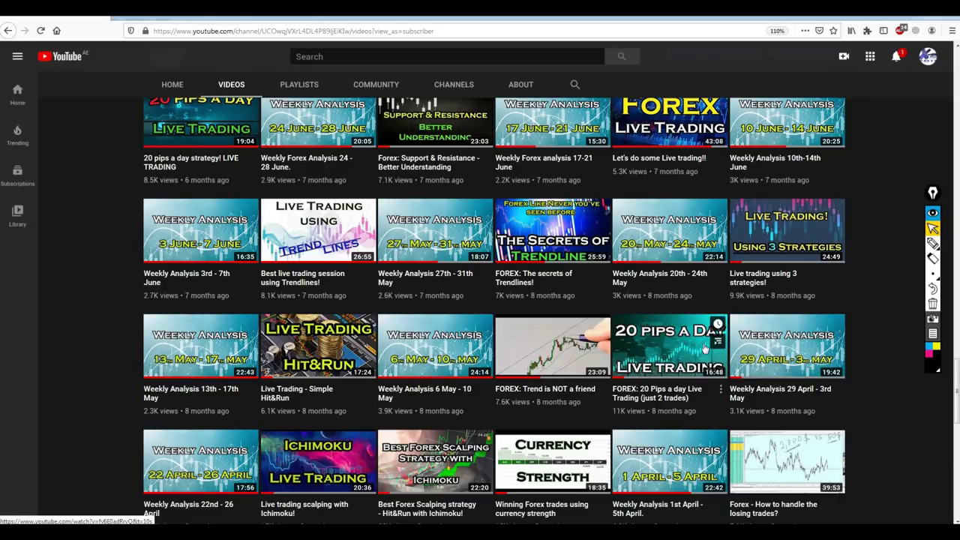
scroll(685, 370, "up", 3)
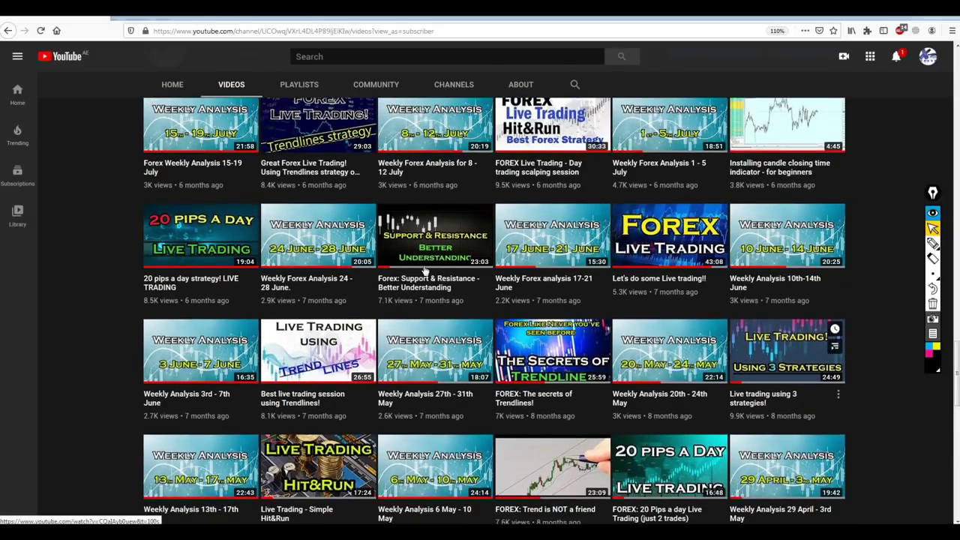
scroll(194, 261, "up", 1)
scroll(167, 312, "up", 10)
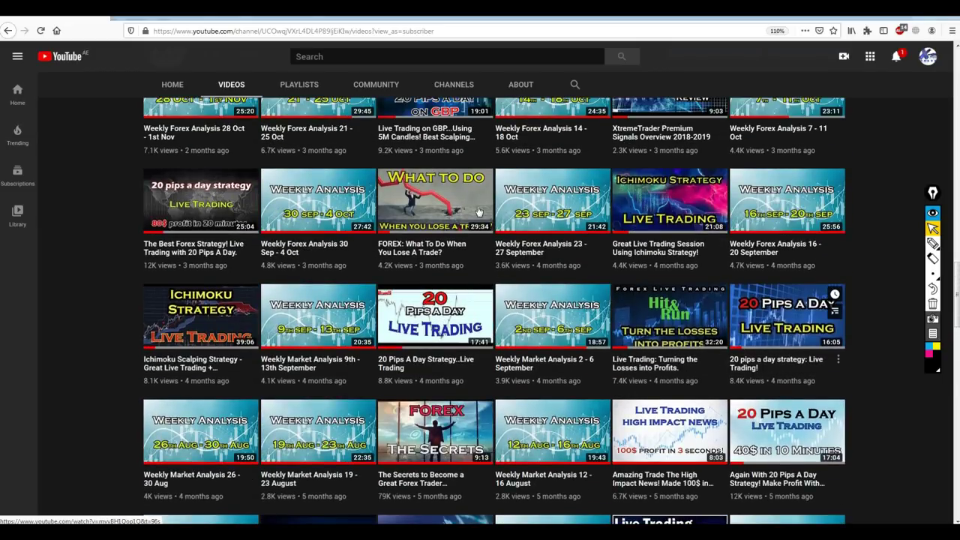
scroll(675, 217, "up", 3)
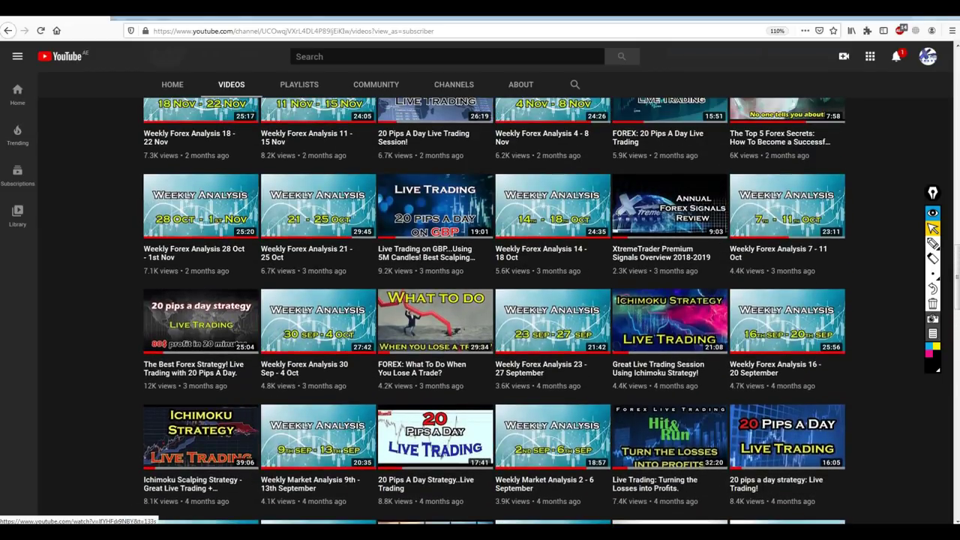
key("alt+Tab")
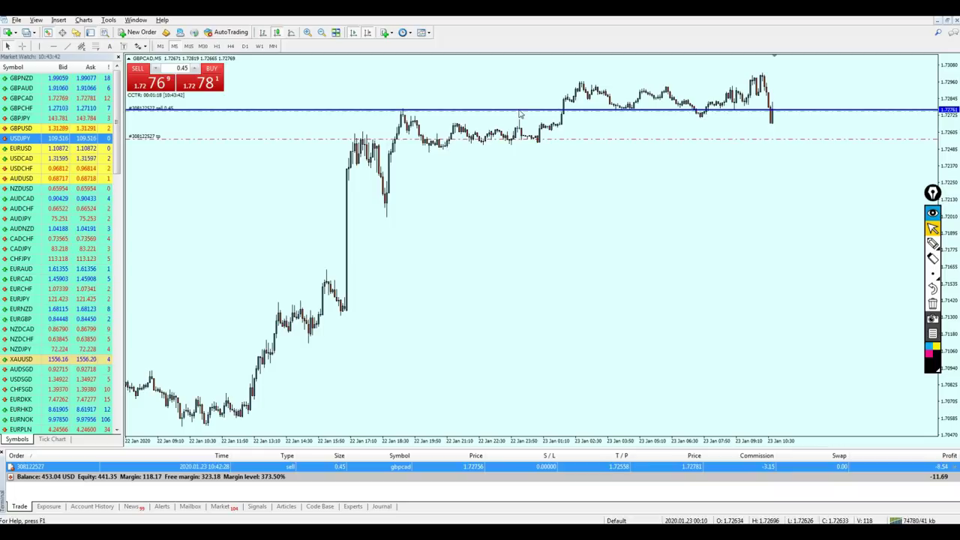
On GBPCAD H4, circle the sell-level touches labelled R1 and R2, then clear them.
left_click(231, 46)
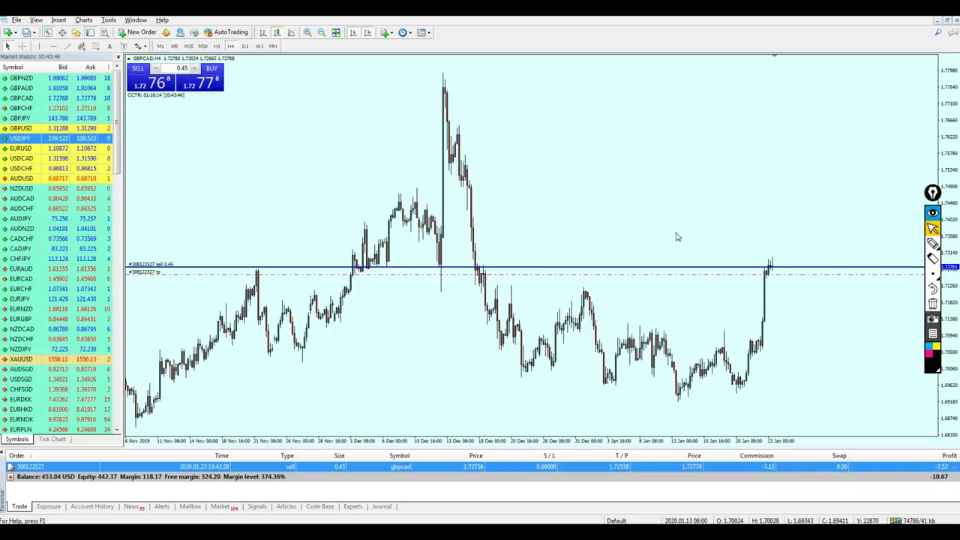
key("plus")
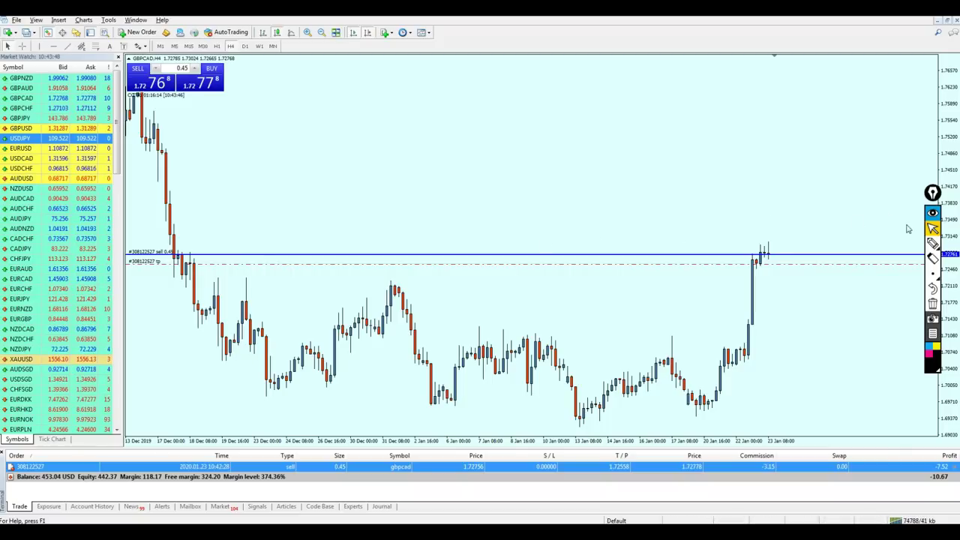
left_click(932, 242)
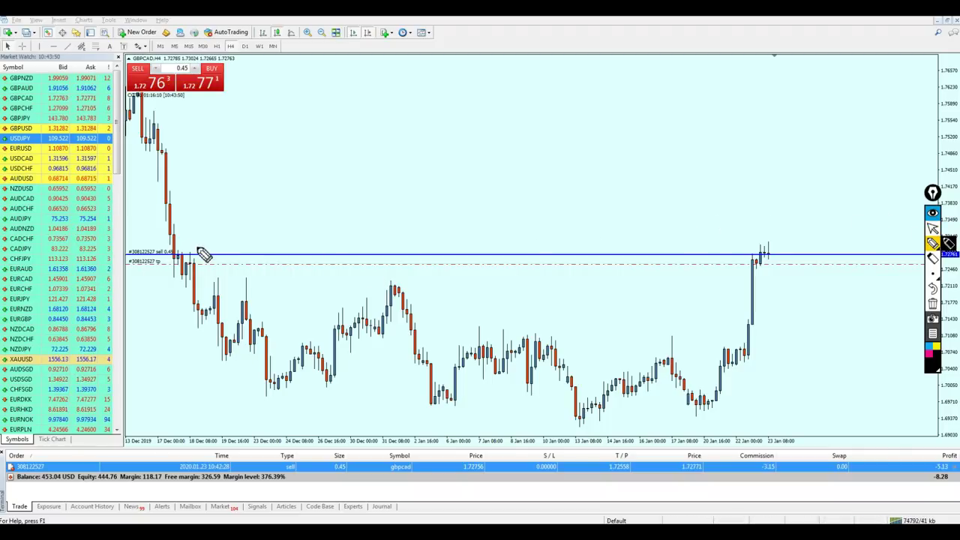
mouse_move(201, 249)
left_mouse_down()
mouse_move(201, 276)
mouse_move(203, 247)
left_mouse_up()
mouse_move(197, 199)
left_mouse_down()
mouse_move(229, 222)
mouse_move(230, 234)
left_mouse_up()
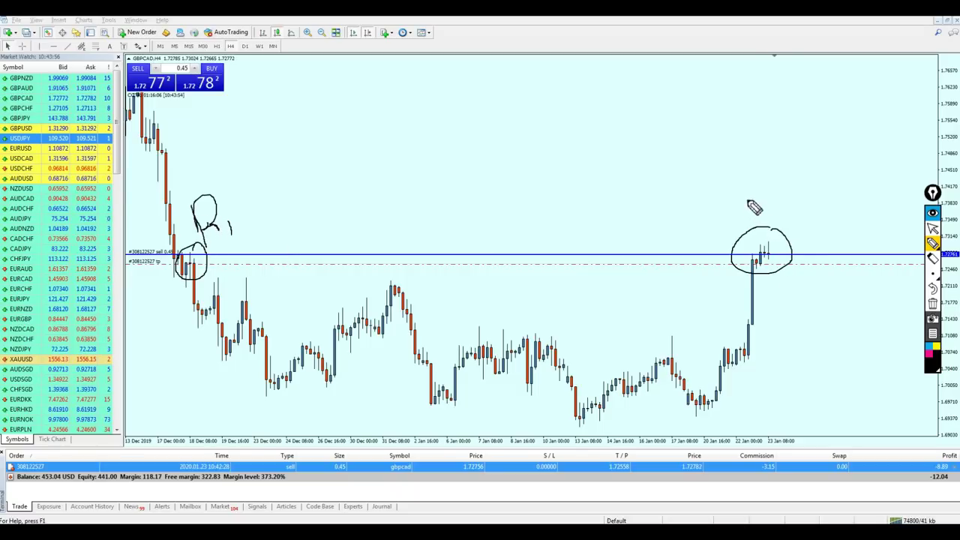
left_click_drag(768, 213, 792, 201)
left_click(807, 196)
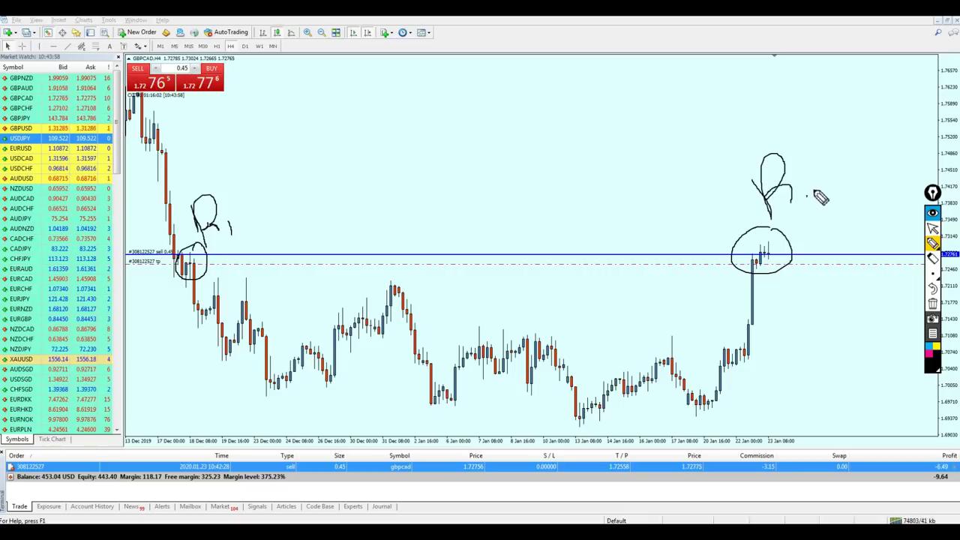
left_click(933, 303)
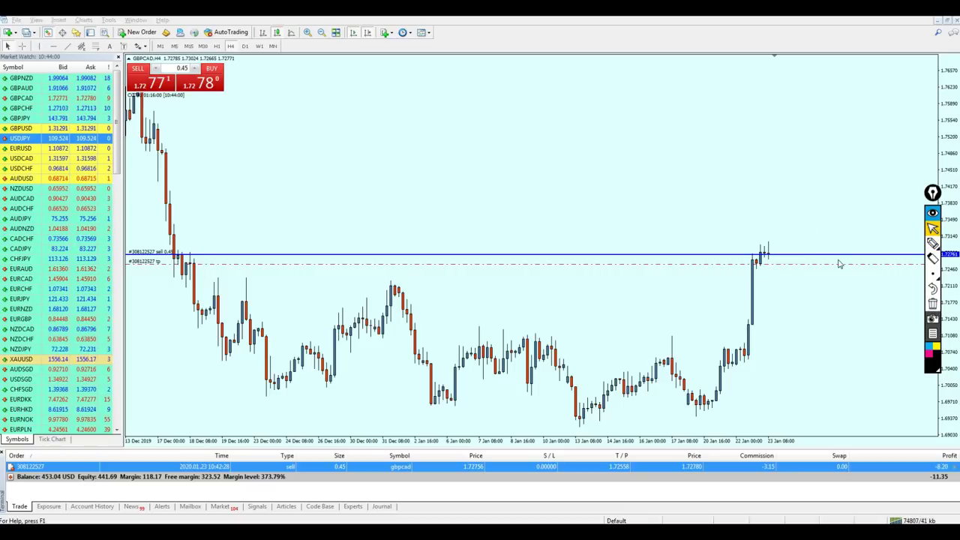
On M30, trace the sell level and circle nearby candle tops, then erase the marks.
left_click(202, 46)
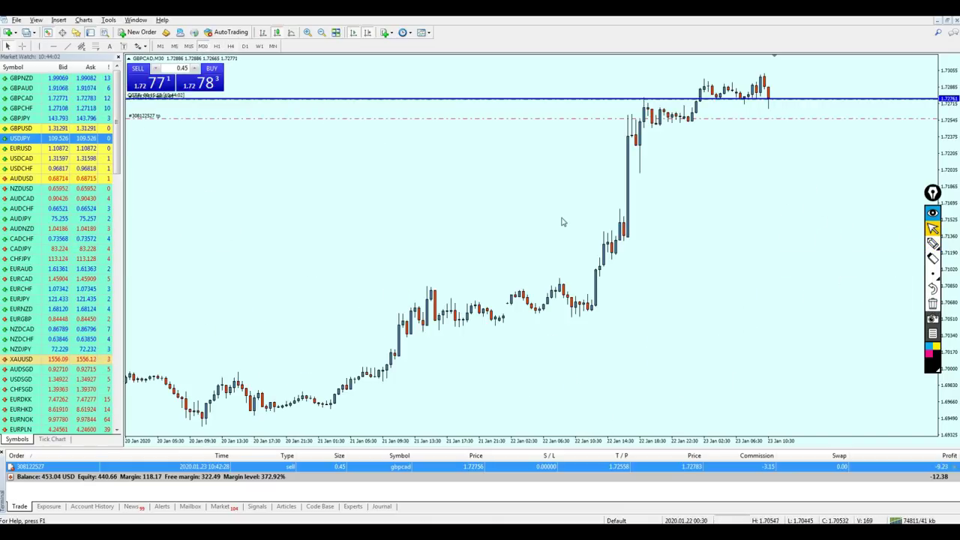
scroll(765, 191, "up", 3)
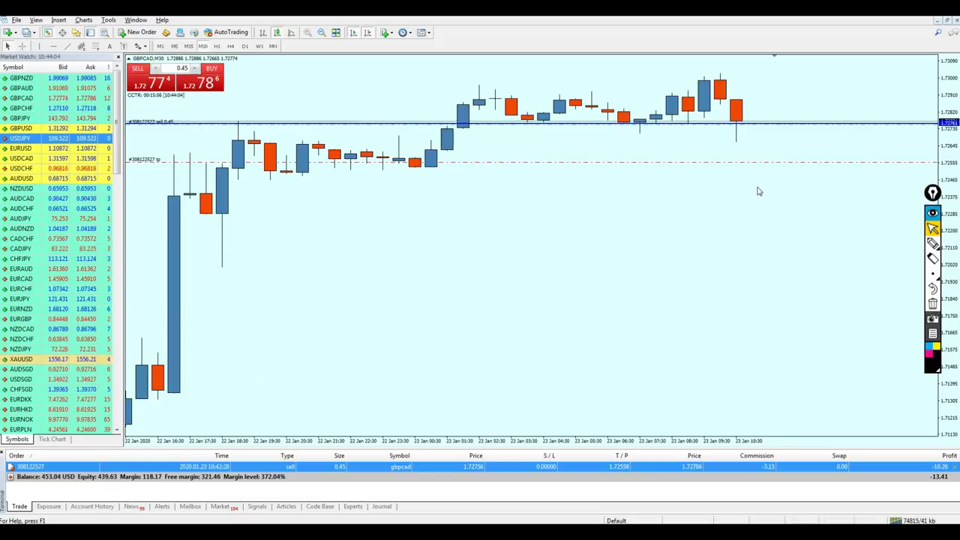
left_click(932, 243)
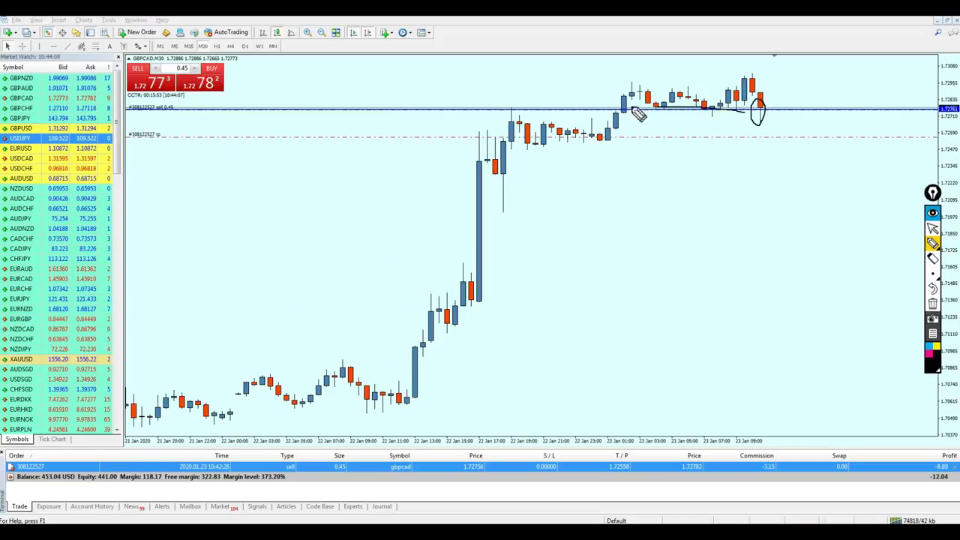
left_click_drag(693, 114, 720, 119)
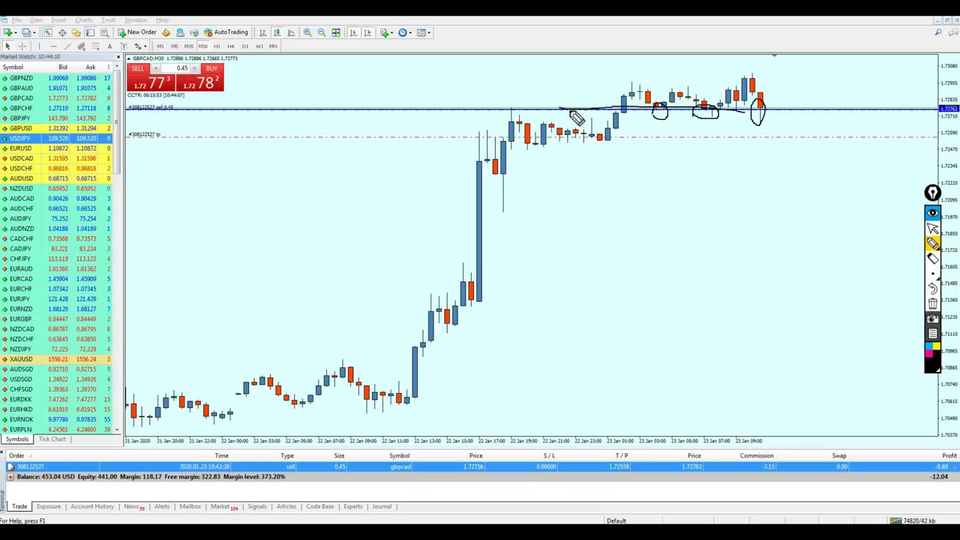
left_click_drag(501, 117, 505, 117)
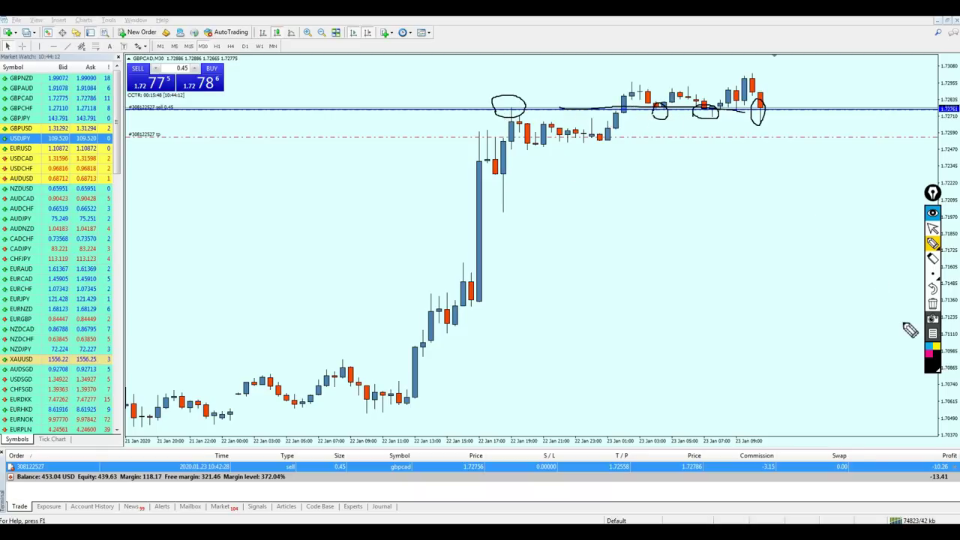
left_click(932, 304)
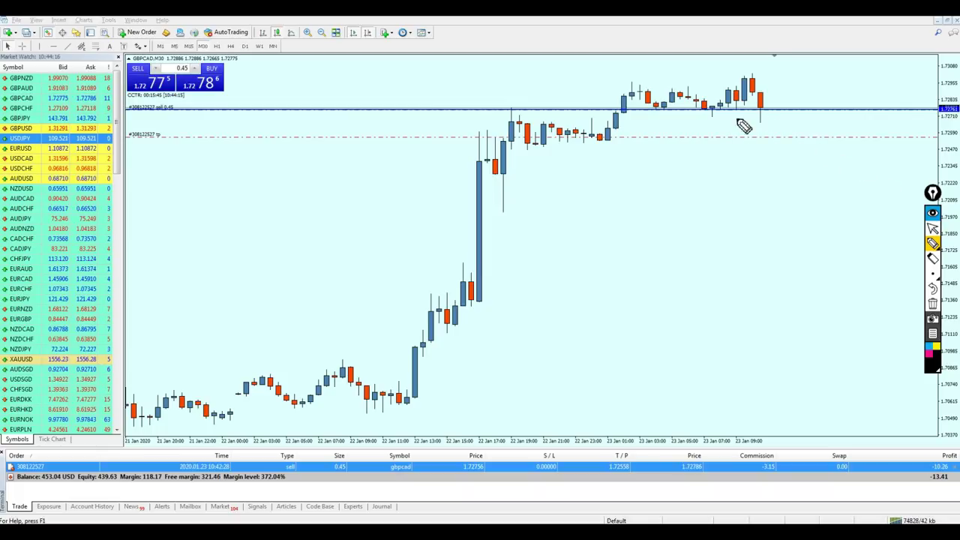
Return GBPCAD to the M5 timeframe and zoom out to show many more hours.
left_click(932, 227)
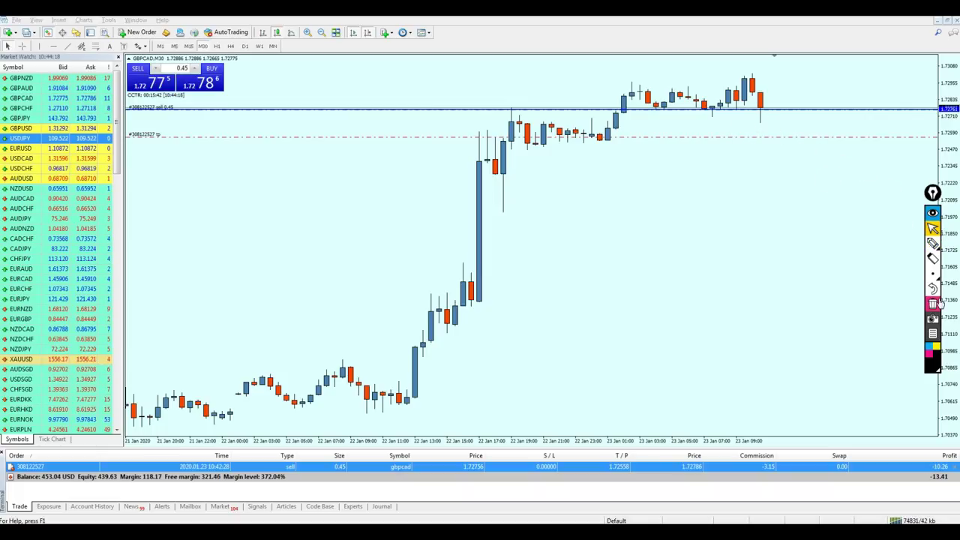
left_click(174, 47)
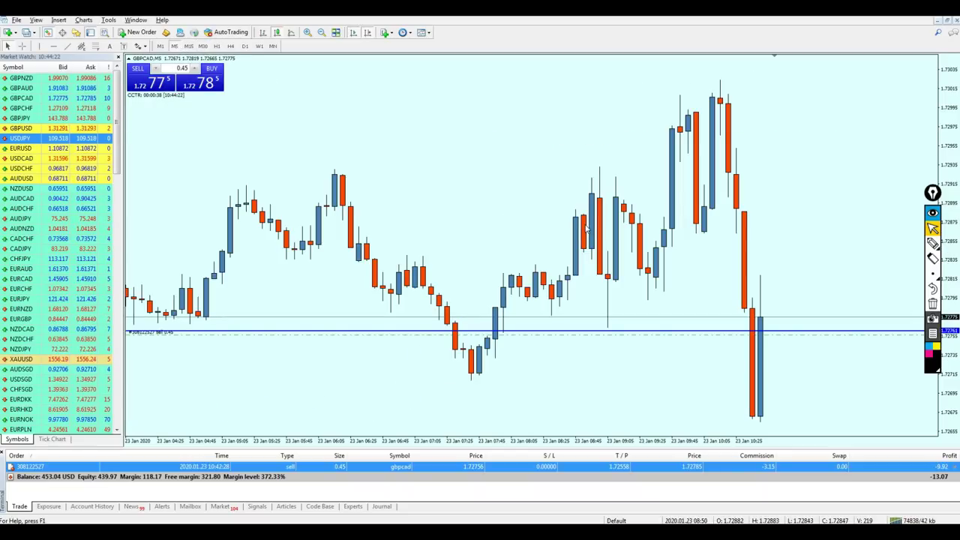
key("minus")
key("minus")
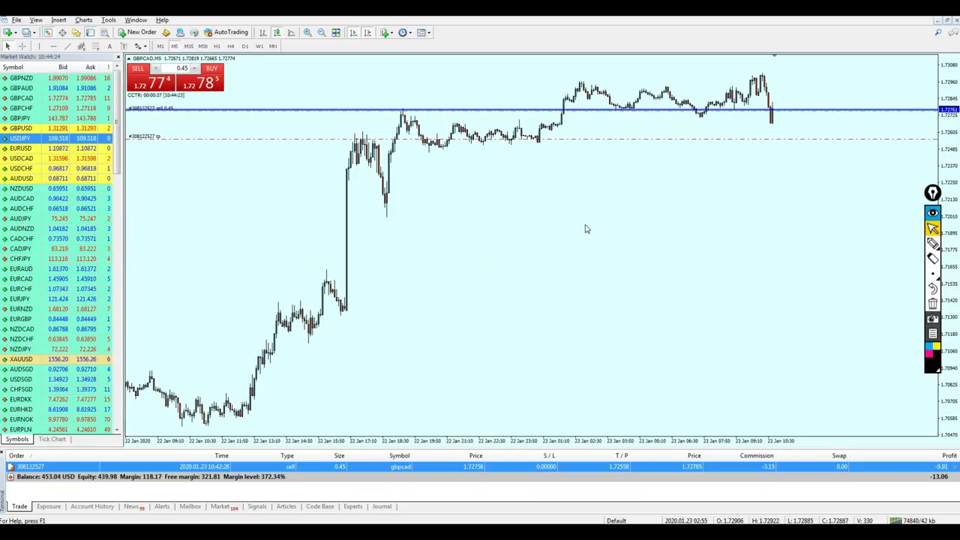
Zoom the M5 chart in on the recent candles.
left_click(932, 245)
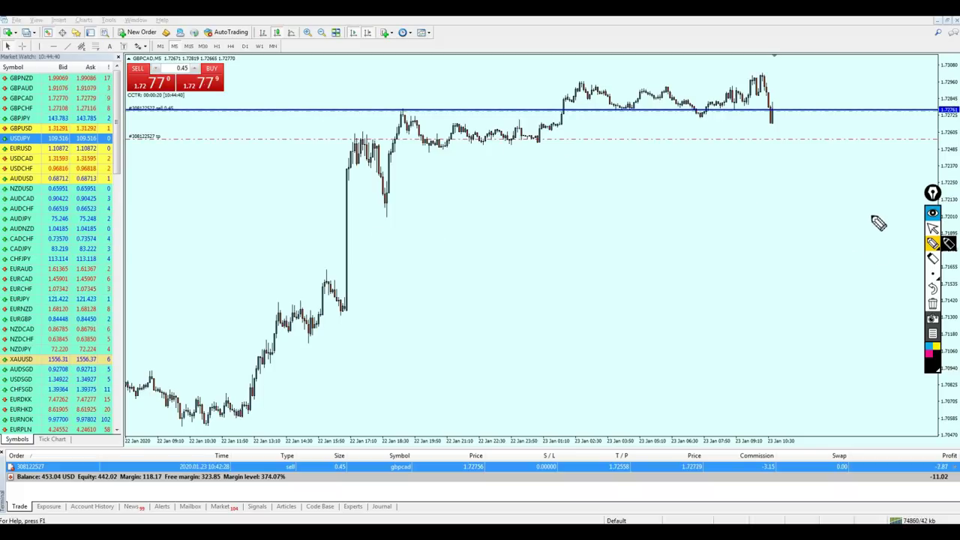
left_click(932, 228)
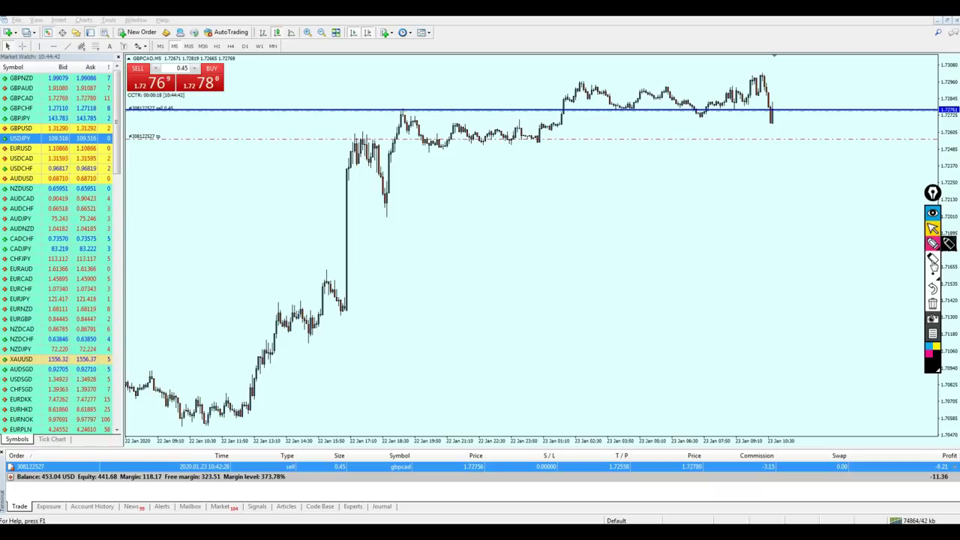
left_click(748, 245)
key("plus")
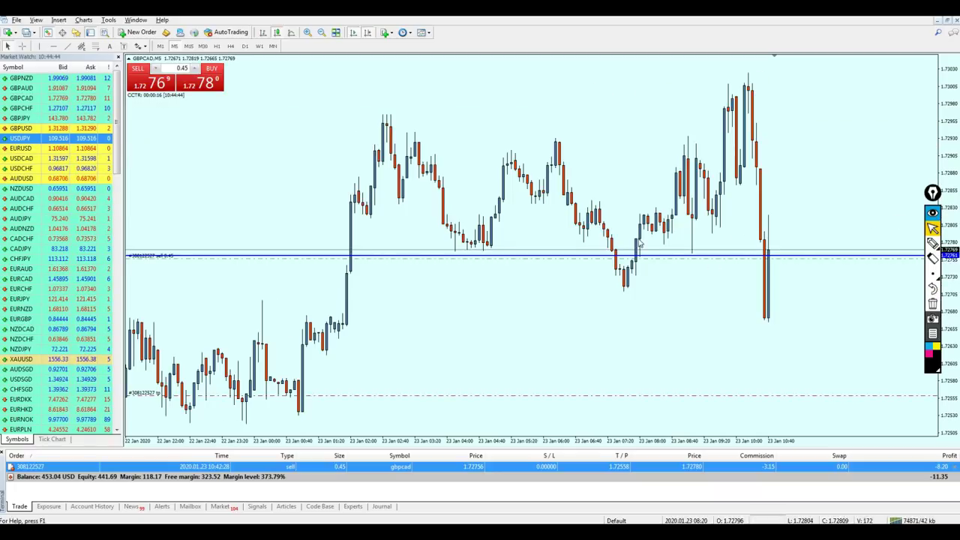
scroll(418, 289, "down", 3)
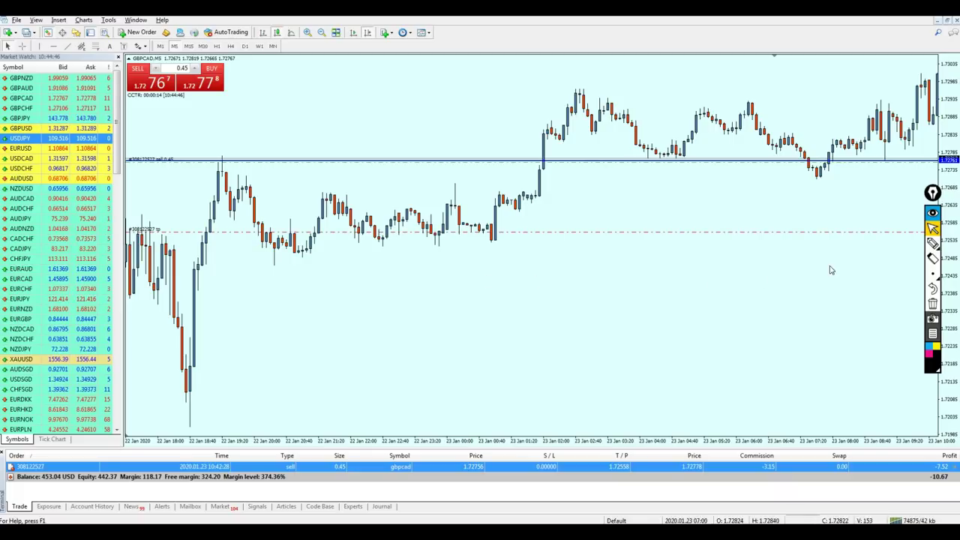
Circle the candle peak at the sell level, trace the rally, and draw the level line.
left_click(932, 243)
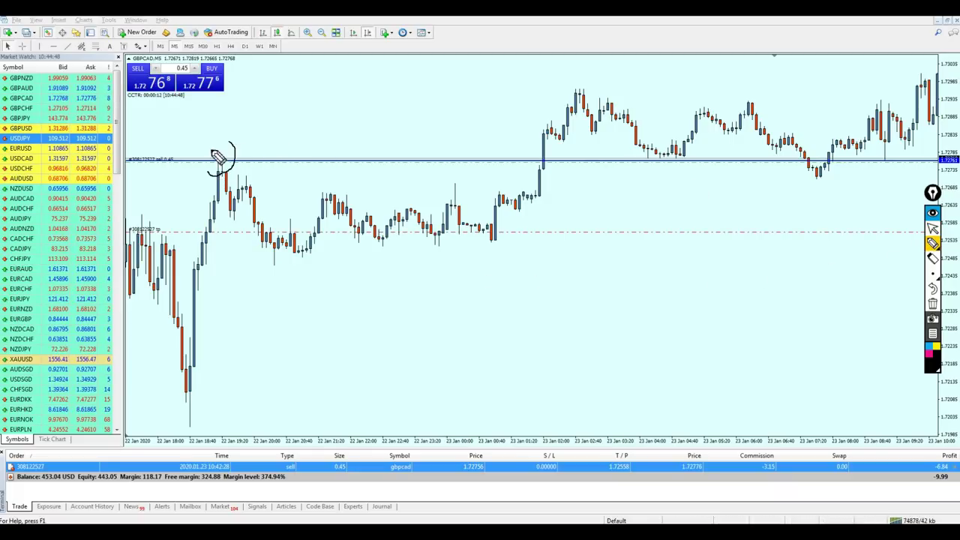
left_click_drag(216, 156, 220, 182)
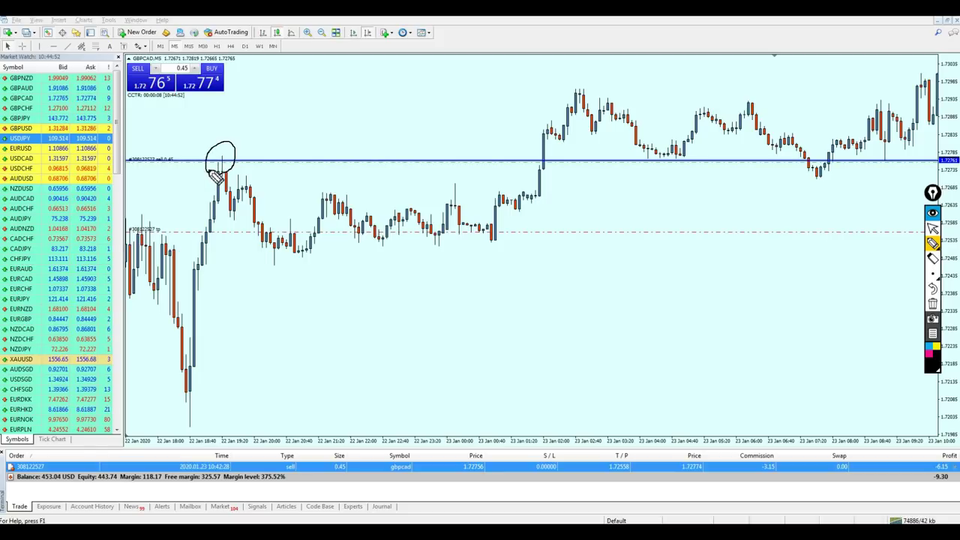
mouse_move(218, 175)
left_mouse_down()
mouse_move(220, 150)
mouse_move(216, 171)
left_mouse_up()
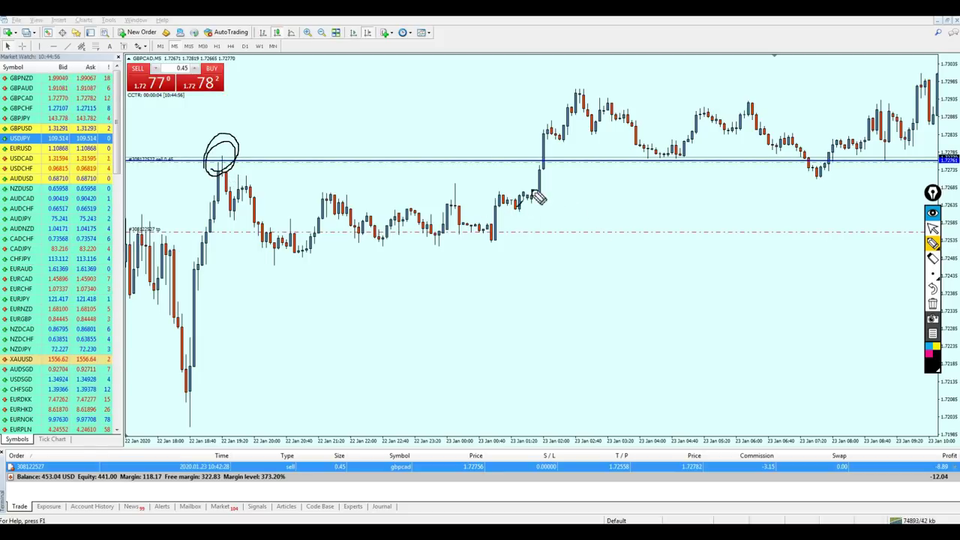
left_click_drag(512, 210, 547, 133)
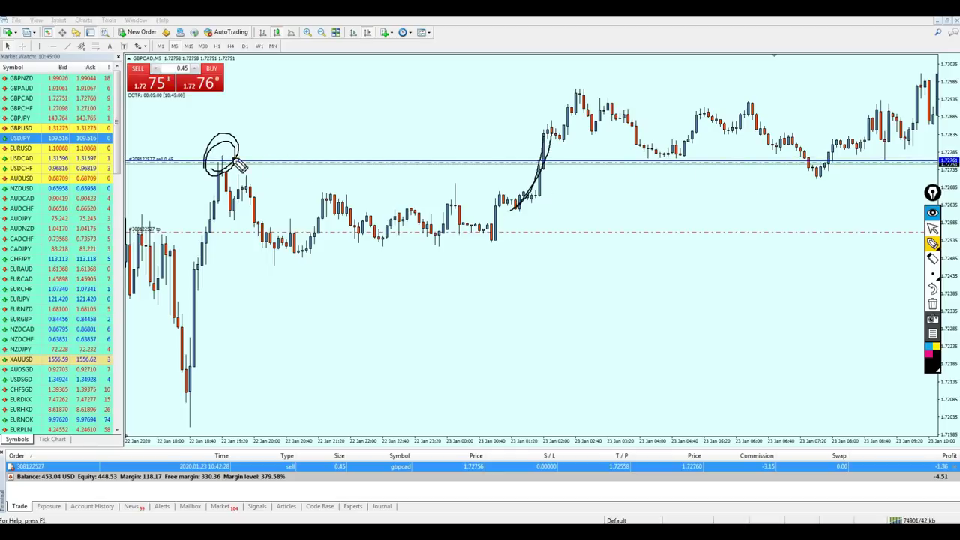
mouse_move(225, 161)
left_mouse_down()
mouse_move(592, 189)
mouse_move(694, 163)
mouse_move(634, 169)
left_mouse_up()
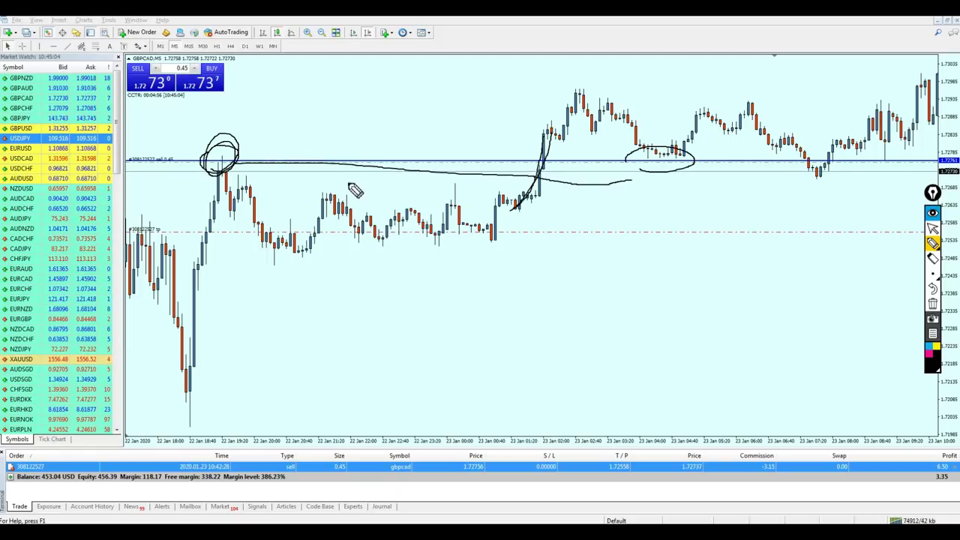
Add an arrow toward the latest bars, circle the level retests, then clear the annotations.
left_click_drag(899, 409, 930, 445)
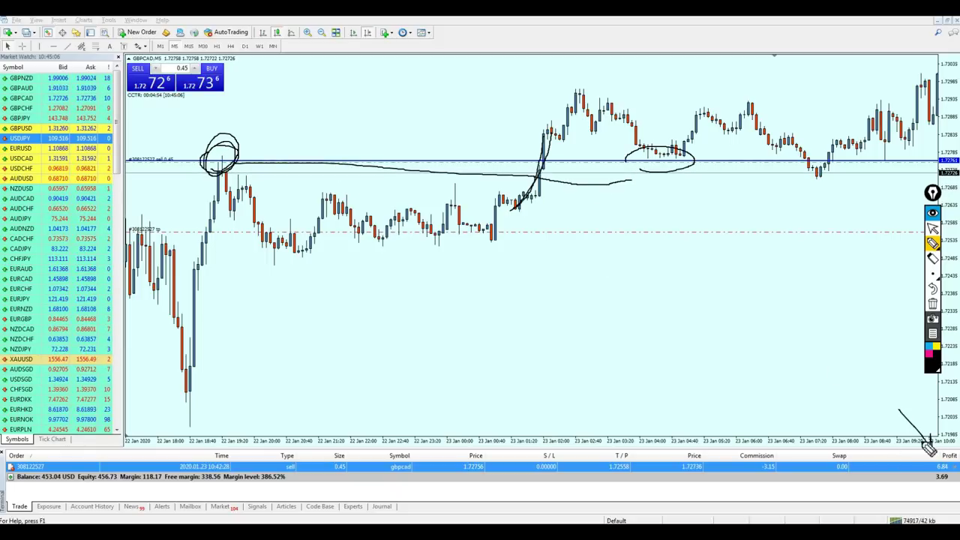
mouse_move(247, 163)
left_mouse_down()
mouse_move(253, 172)
mouse_move(572, 163)
left_mouse_up()
left_click_drag(650, 176, 639, 150)
left_click_drag(799, 163, 825, 166)
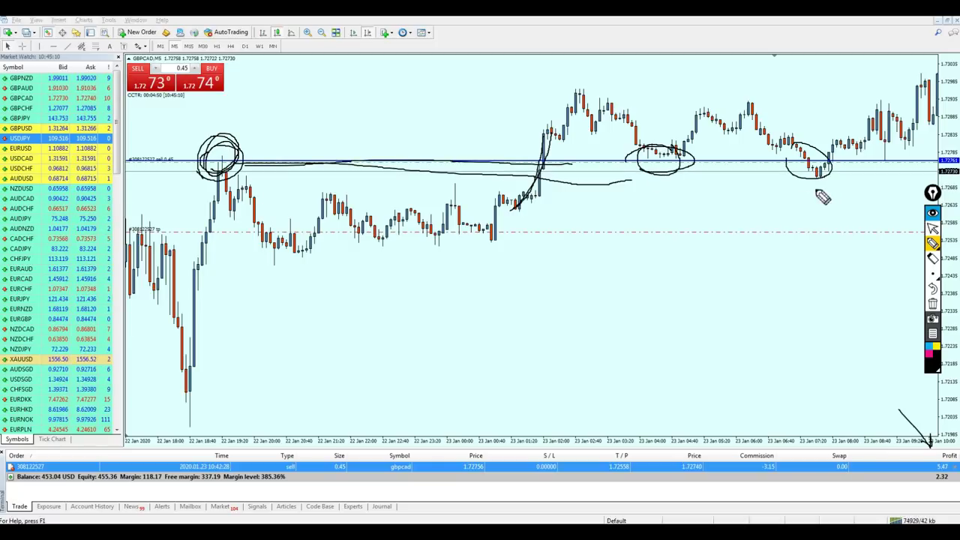
left_click(932, 228)
scroll(765, 307, "up", 2)
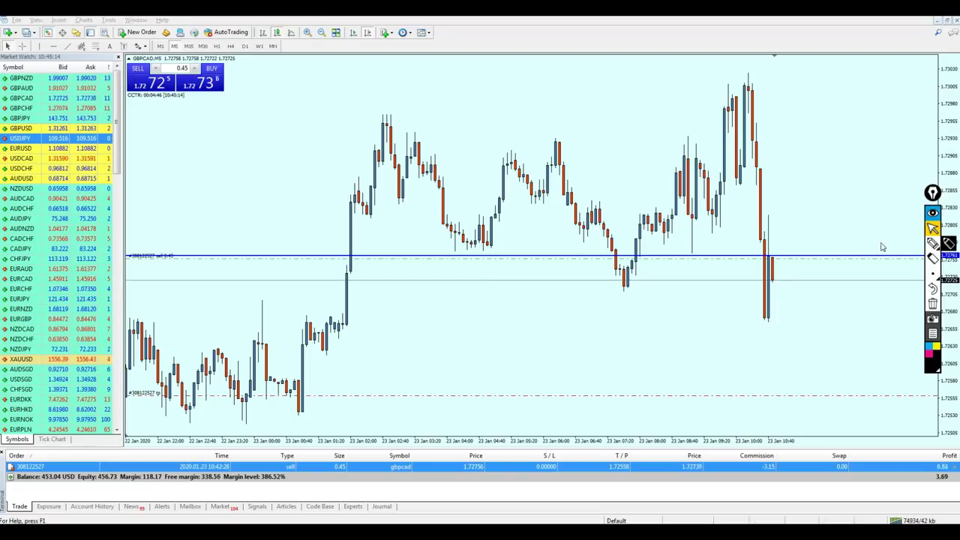
left_click(932, 244)
scroll(487, 264, "up", 3)
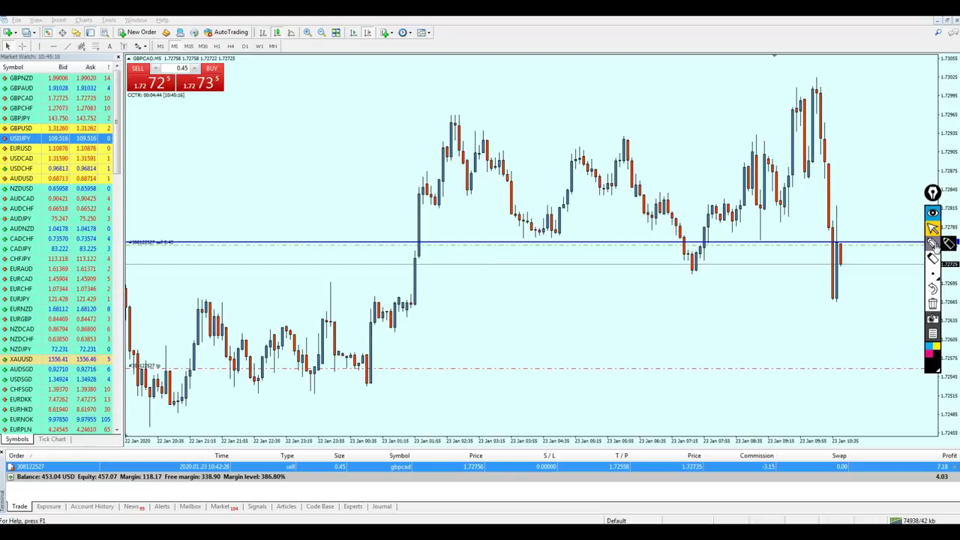
left_click_drag(526, 258, 534, 233)
left_click_drag(708, 238, 718, 247)
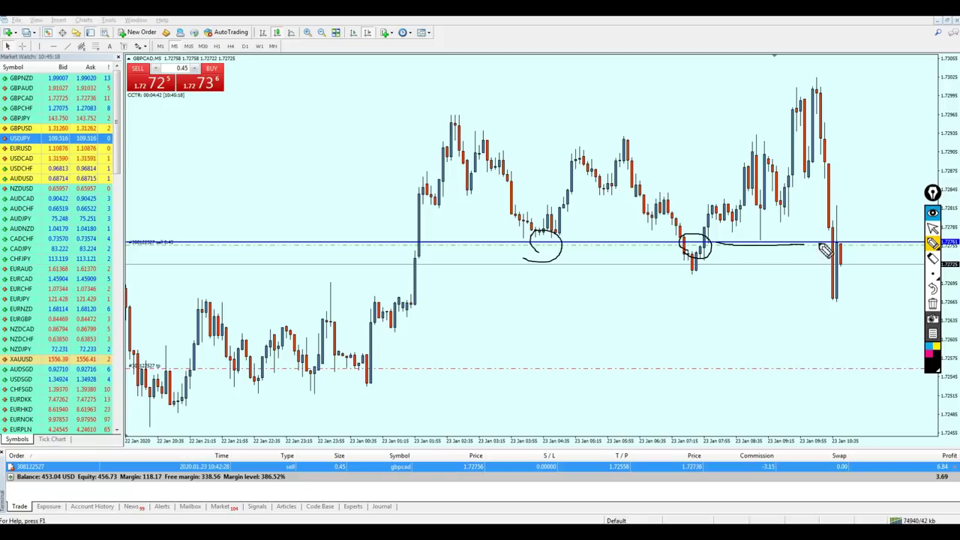
mouse_move(752, 296)
left_mouse_down()
mouse_move(825, 264)
mouse_move(823, 277)
left_mouse_up()
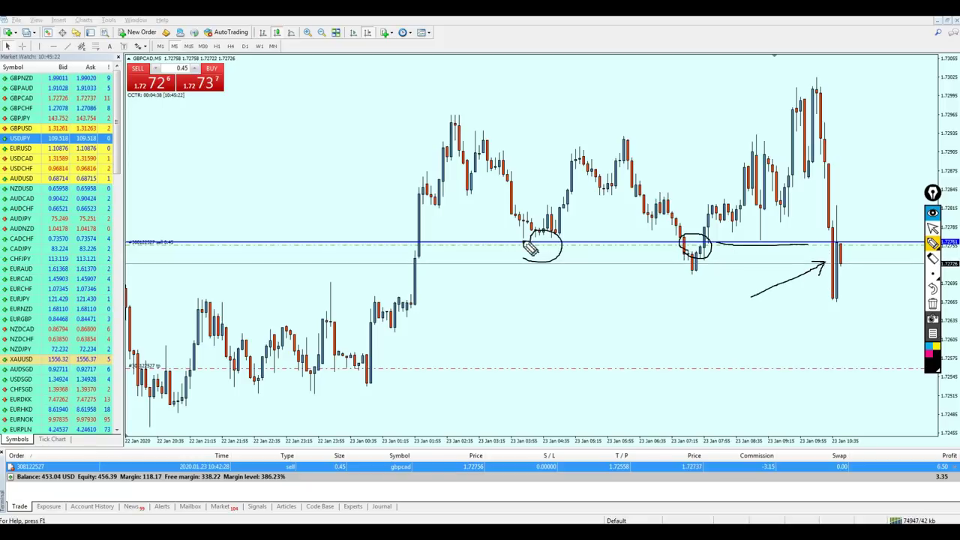
left_click_drag(531, 250, 816, 246)
mouse_move(853, 182)
left_mouse_down()
mouse_move(850, 225)
mouse_move(839, 239)
left_mouse_up()
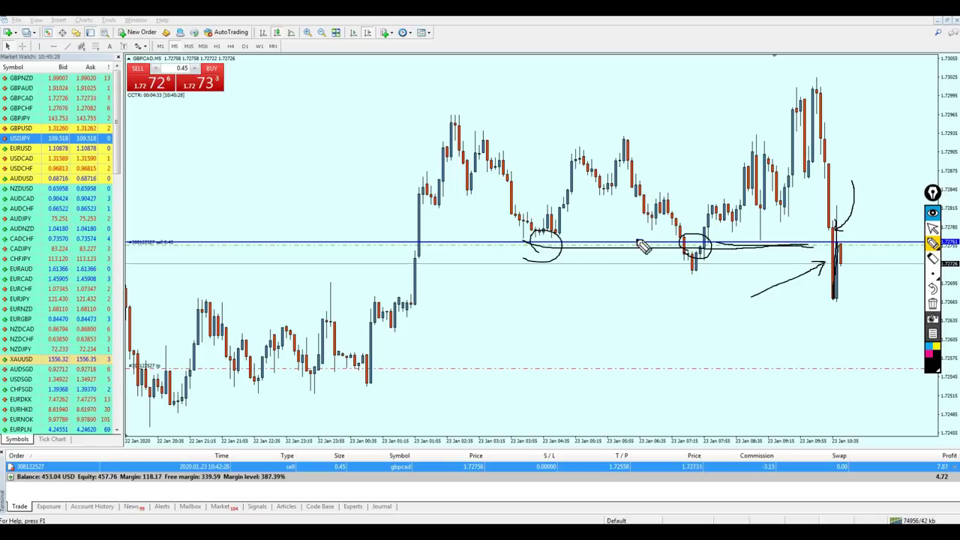
left_click(933, 303)
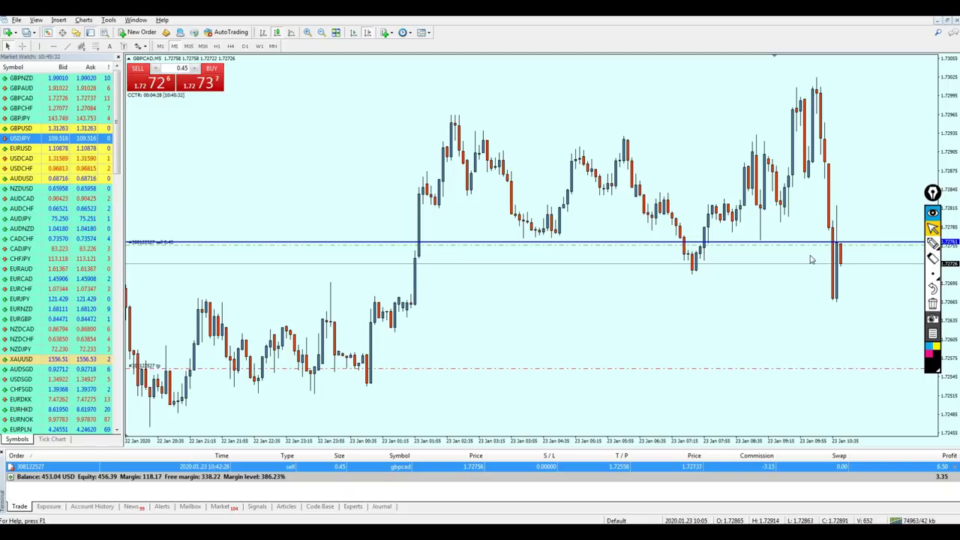
Circle the latest candles, consolidation and pullback, underline the flat range, then erase everything.
key("minus")
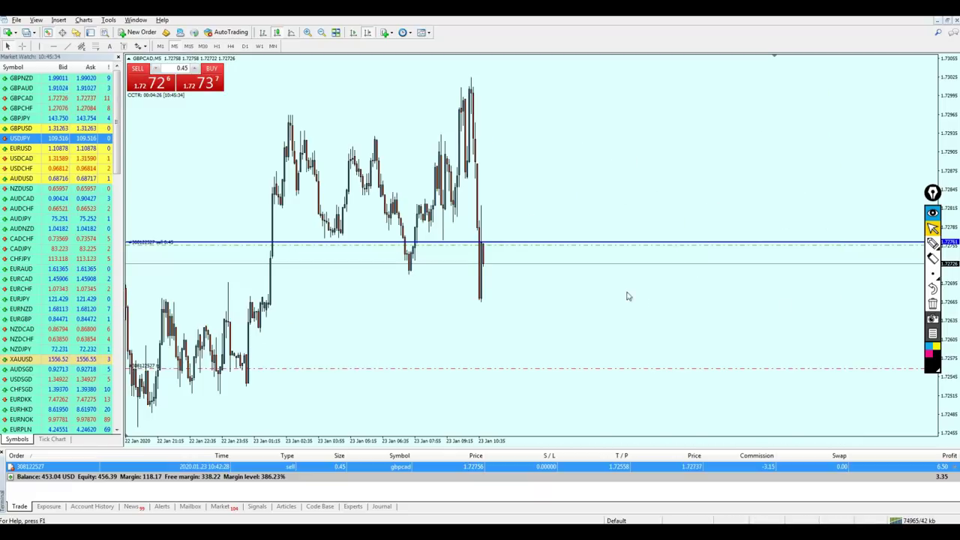
key("plus")
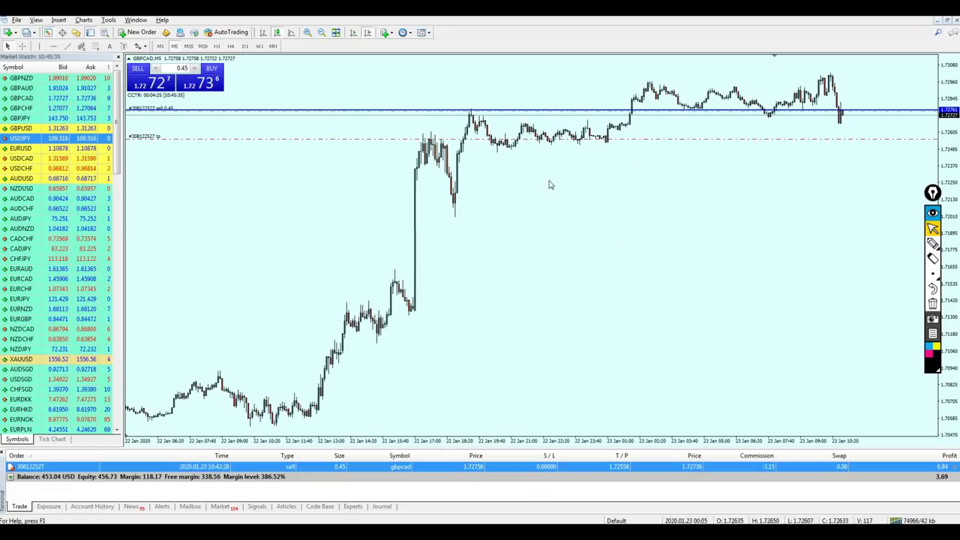
left_click(353, 34)
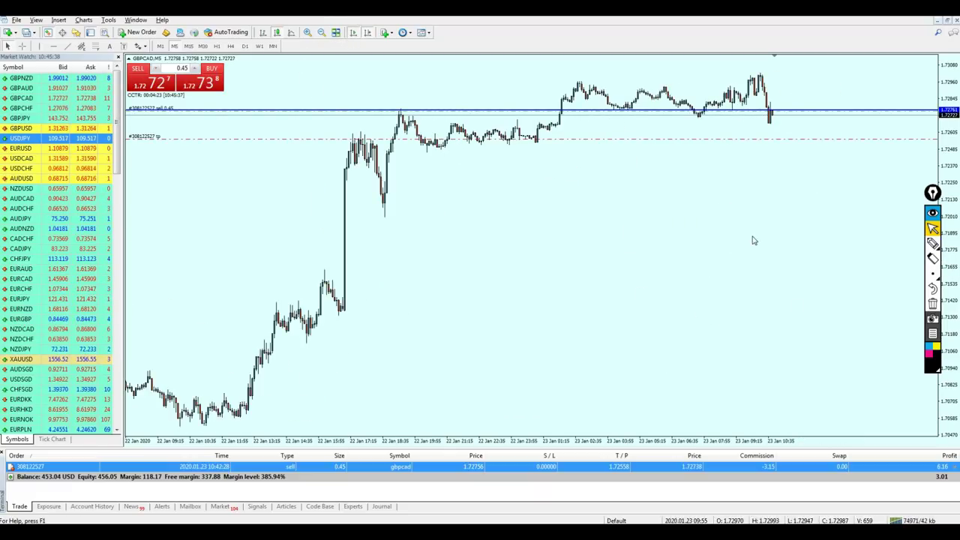
left_click(933, 242)
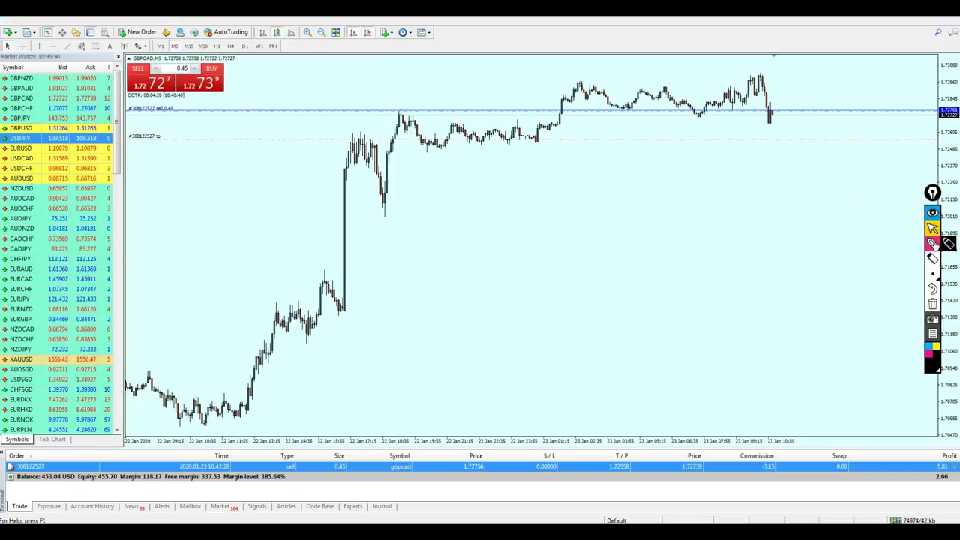
left_click_drag(766, 124, 768, 122)
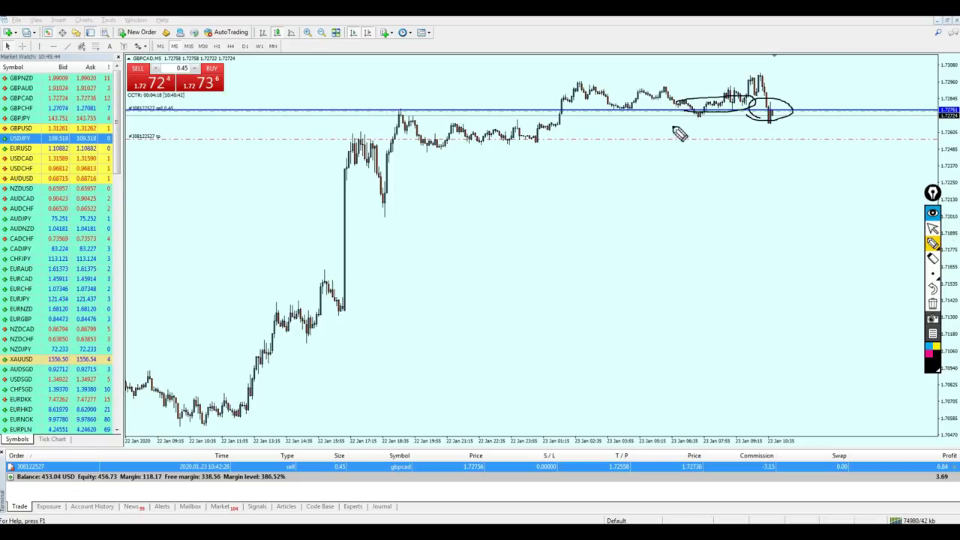
left_click_drag(390, 126, 391, 124)
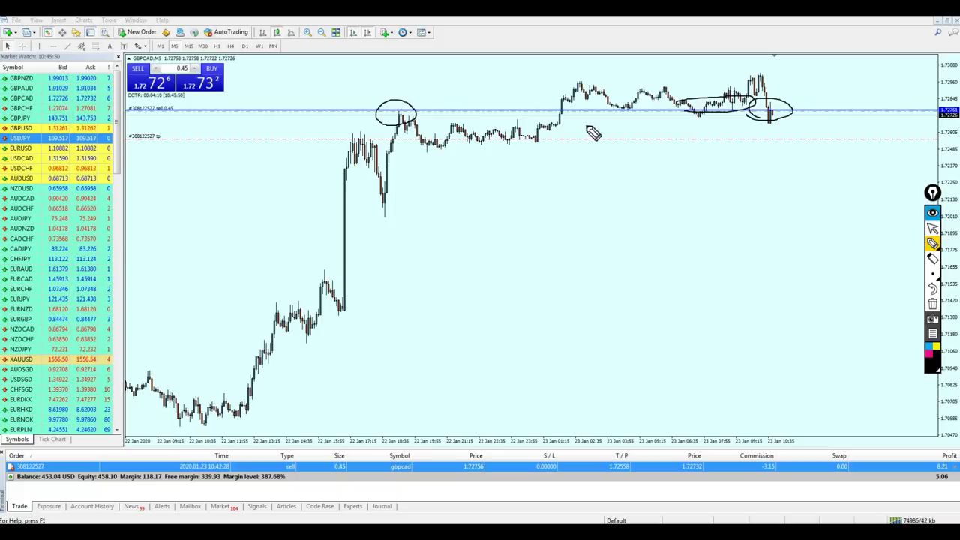
mouse_move(546, 136)
left_mouse_down()
mouse_move(525, 134)
mouse_move(527, 149)
mouse_move(543, 135)
left_mouse_up()
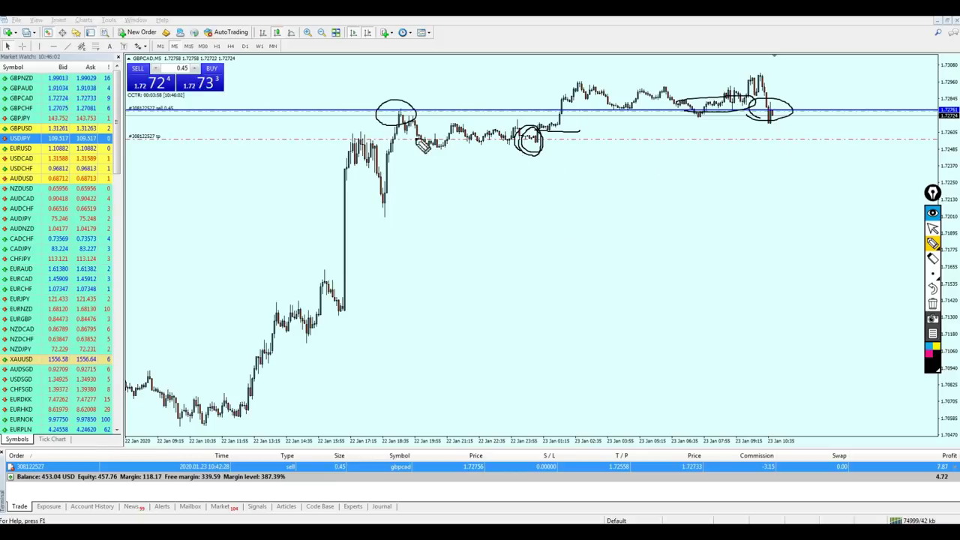
left_click_drag(417, 139, 556, 142)
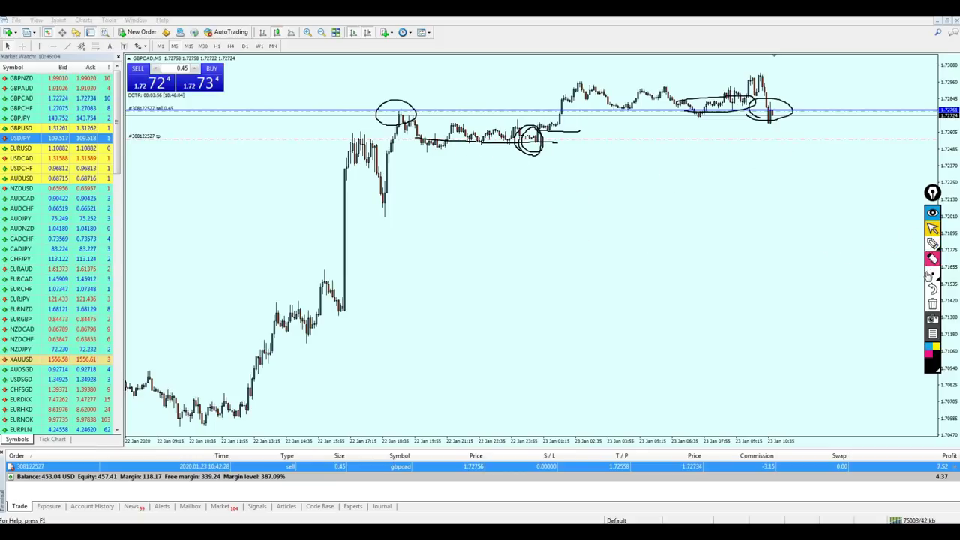
left_click(932, 303)
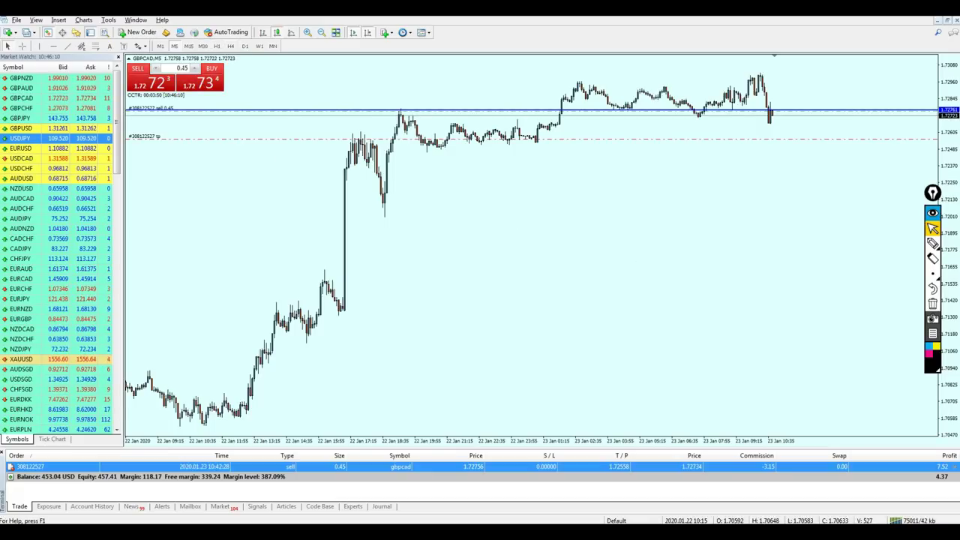
Lower the one-click lot to 0.30, switch to H4, and load the GBPNZD chart.
left_click(157, 69)
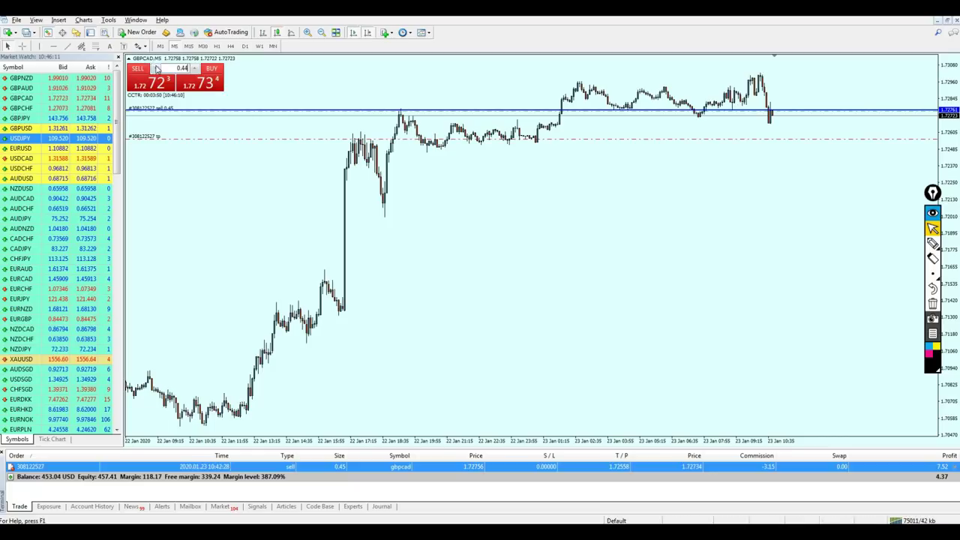
left_click(157, 69)
left_click(156, 68)
left_click(157, 68)
left_click(156, 69)
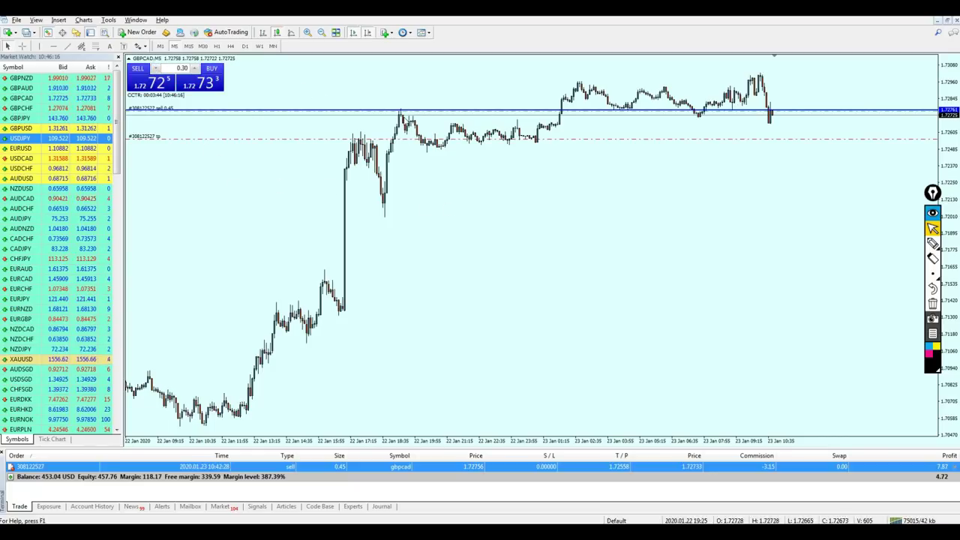
left_click(231, 47)
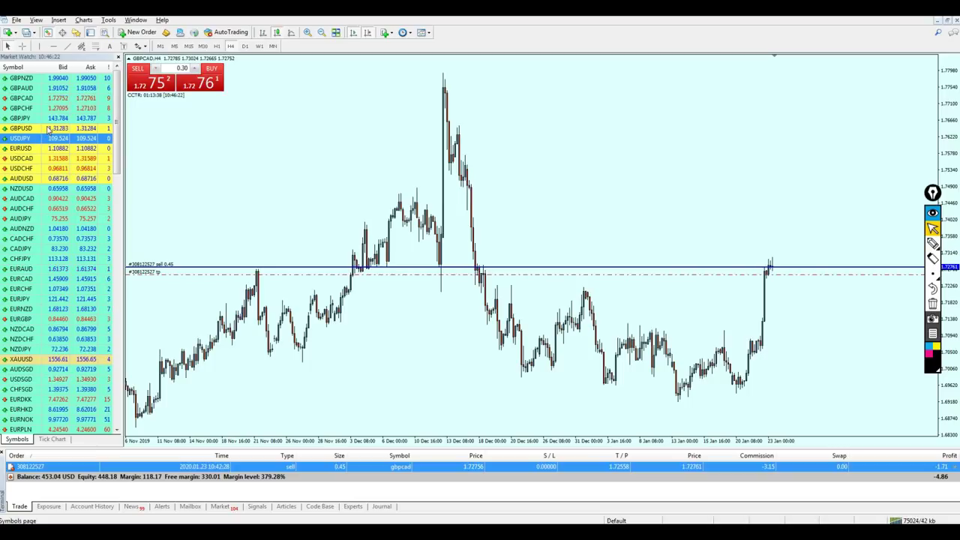
left_click_drag(34, 78, 391, 149)
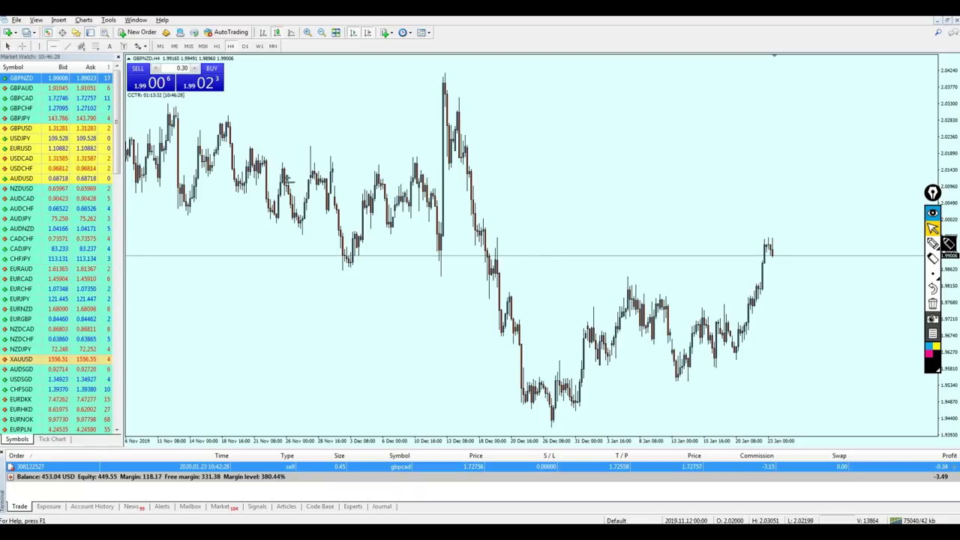
Circle GBPNZD's first resistance touch and write the 4H and R1 labels.
left_click(505, 249)
left_click(933, 244)
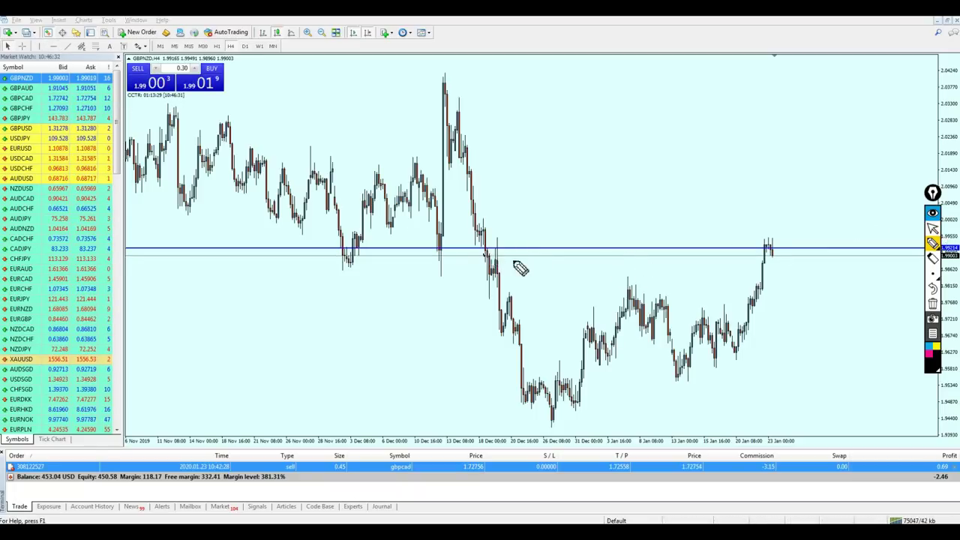
left_click_drag(514, 263, 516, 253)
mouse_move(492, 68)
left_mouse_down()
mouse_move(516, 84)
mouse_move(520, 112)
left_mouse_up()
left_click_drag(536, 66, 538, 110)
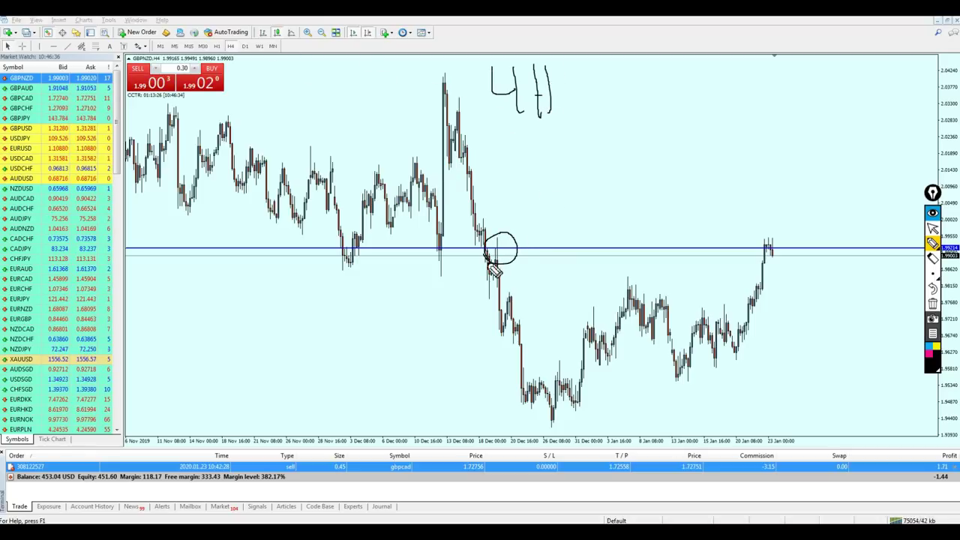
mouse_move(513, 217)
left_mouse_down()
mouse_move(528, 226)
mouse_move(518, 243)
mouse_move(771, 236)
mouse_move(754, 224)
mouse_move(789, 237)
left_mouse_up()
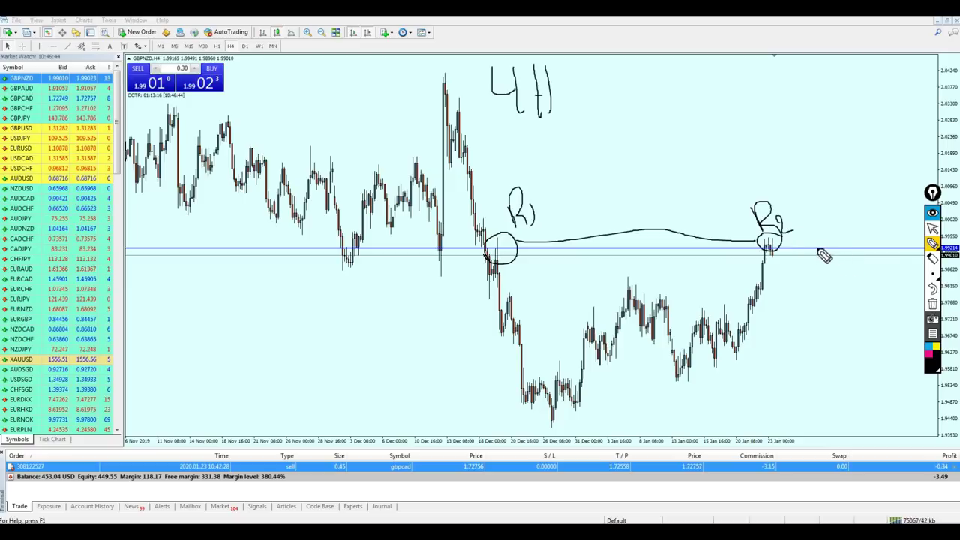
Wipe the pen annotations and load the EURUSD chart.
left_click(932, 243)
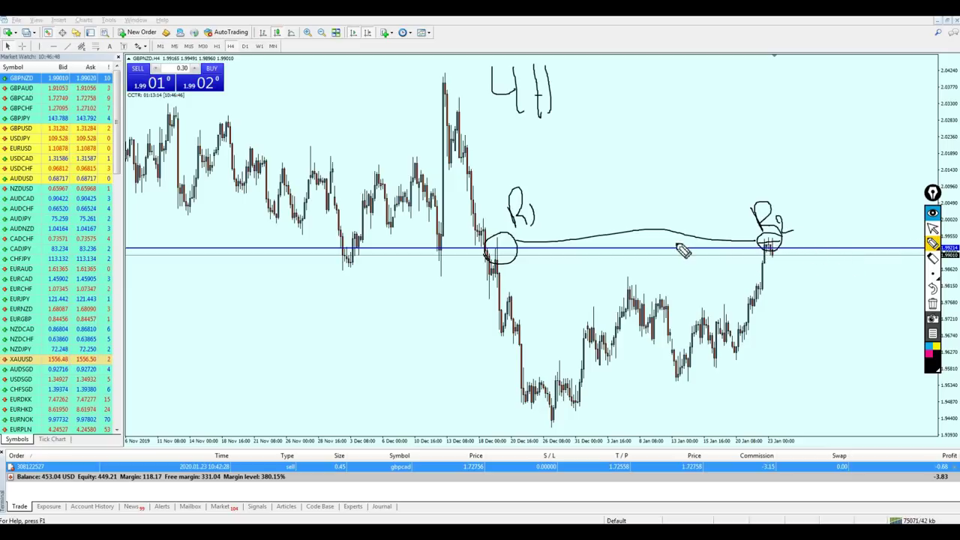
left_click(932, 228)
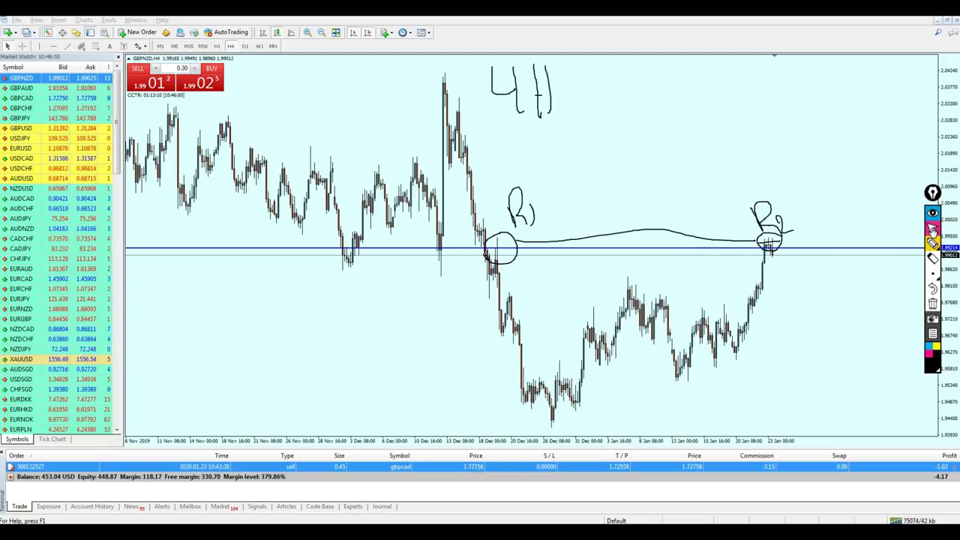
left_click(933, 303)
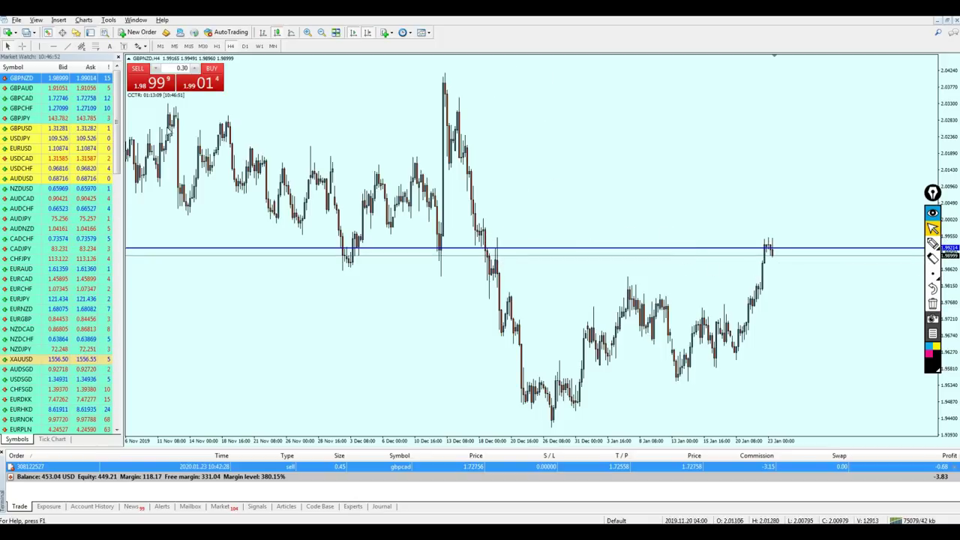
left_click_drag(23, 148, 337, 178)
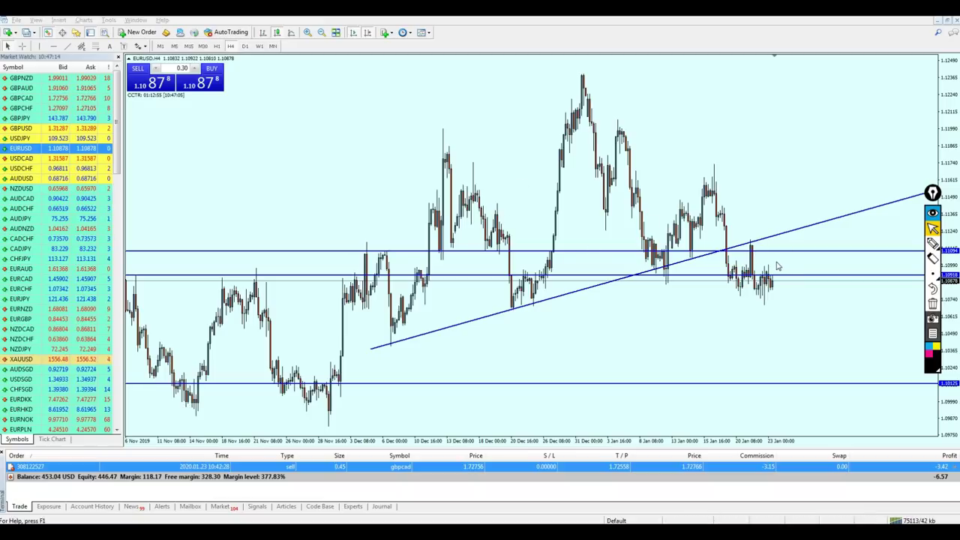
Zoom into EURUSD, circle the latest candles near the level, erase them, then load USDCAD.
key("plus")
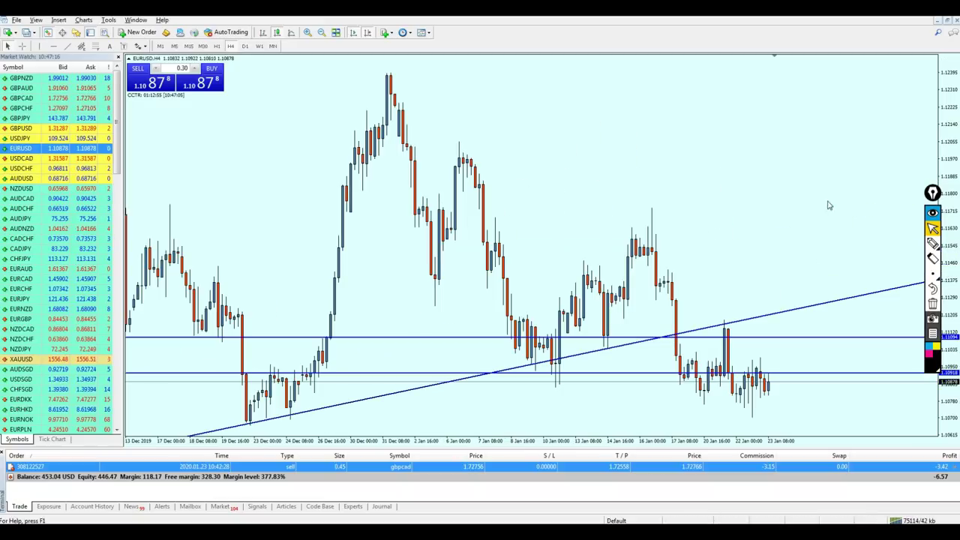
left_click(932, 244)
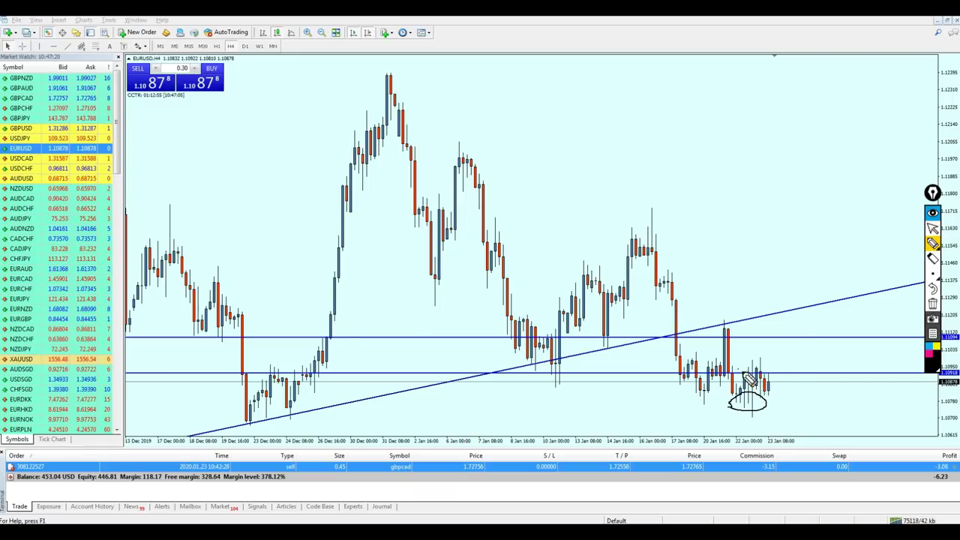
mouse_move(753, 381)
left_mouse_down()
mouse_move(761, 368)
mouse_move(741, 374)
mouse_move(765, 366)
left_mouse_up()
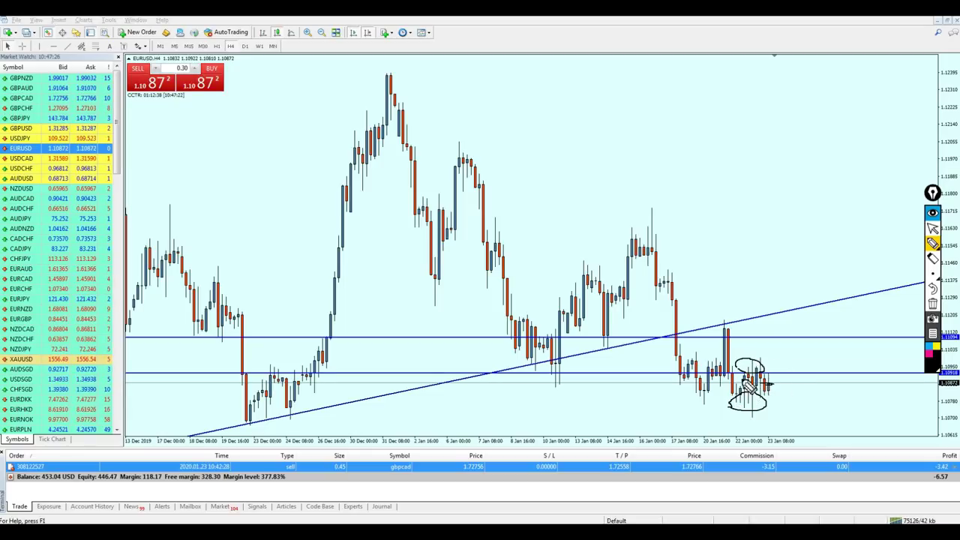
left_click(933, 228)
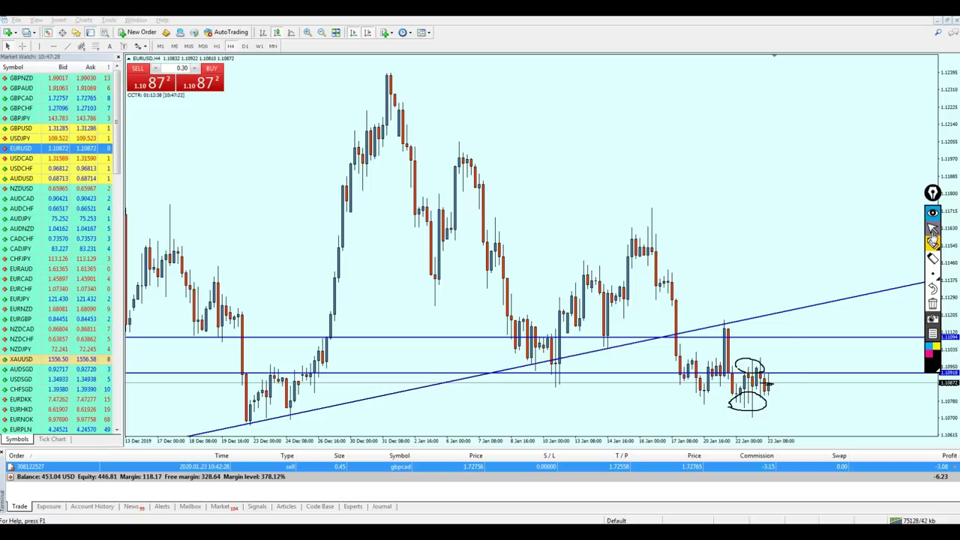
left_click(933, 303)
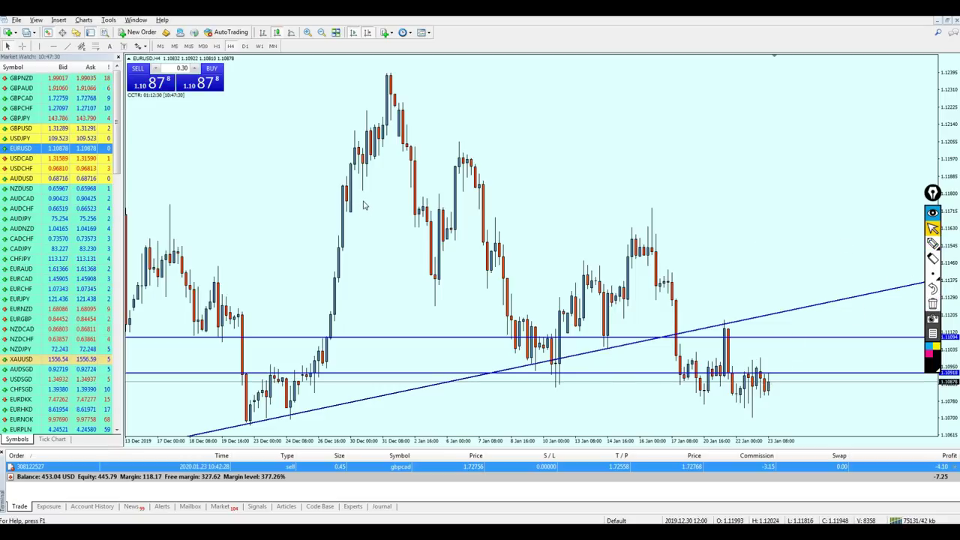
key("minus")
left_click_drag(57, 159, 305, 186)
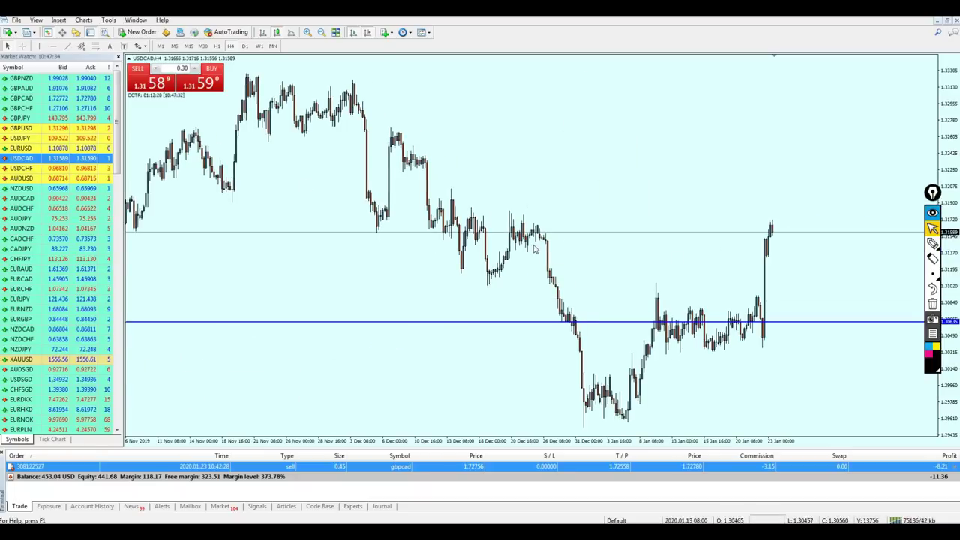
Cycle through USDCHF (shifting BUY 0.96956 label right), AUDUSD, NZDUSD, AUDCAD, circling AUDCAD's resistance.
left_click_drag(75, 171, 375, 232)
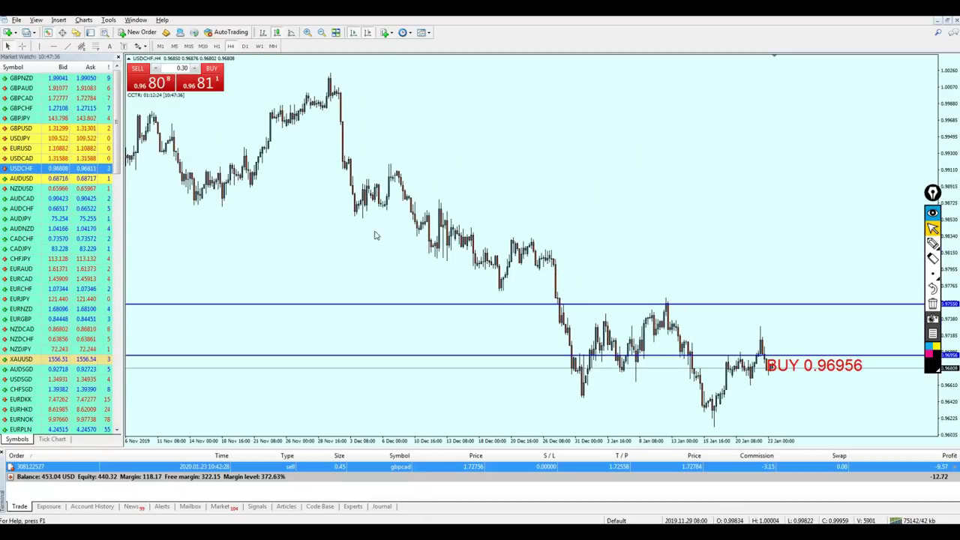
left_click_drag(797, 380, 873, 378)
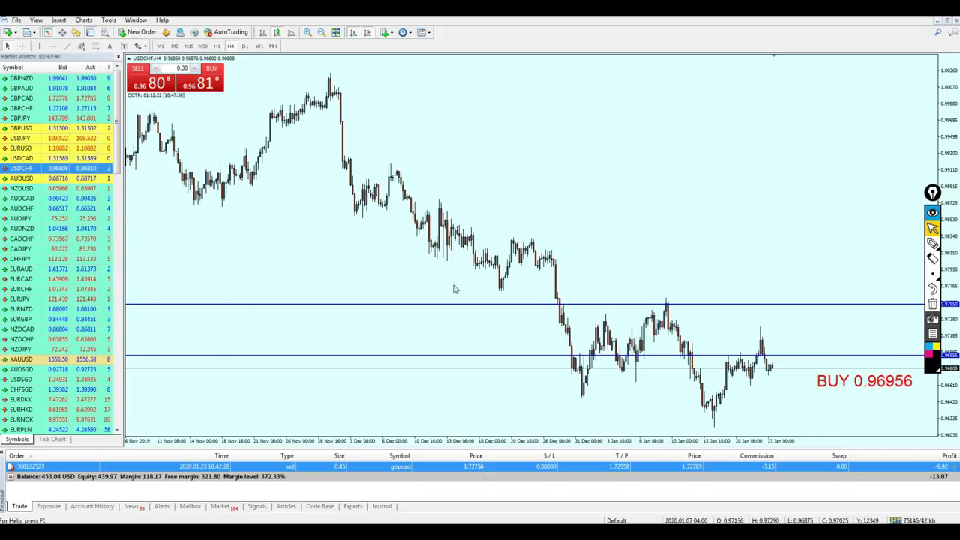
left_click_drag(30, 179, 371, 182)
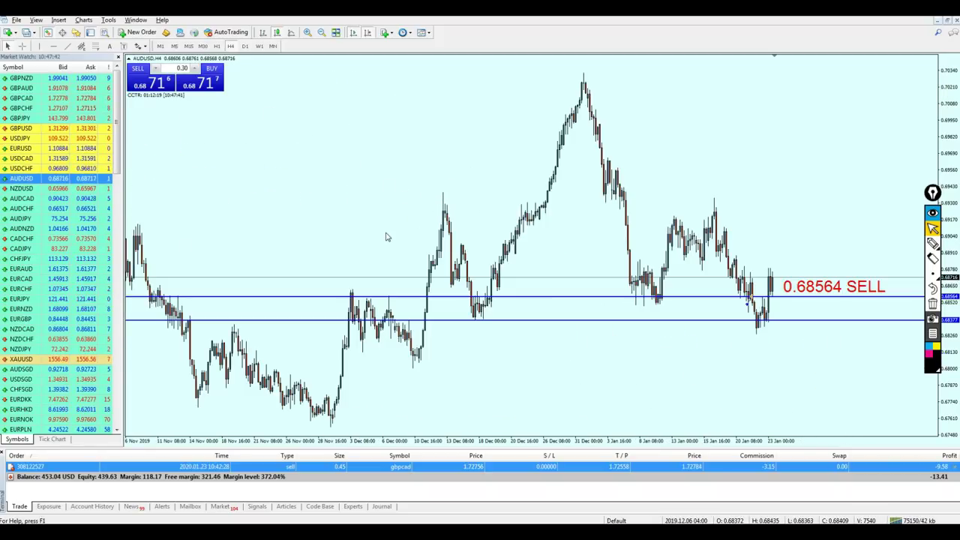
left_click_drag(22, 189, 335, 178)
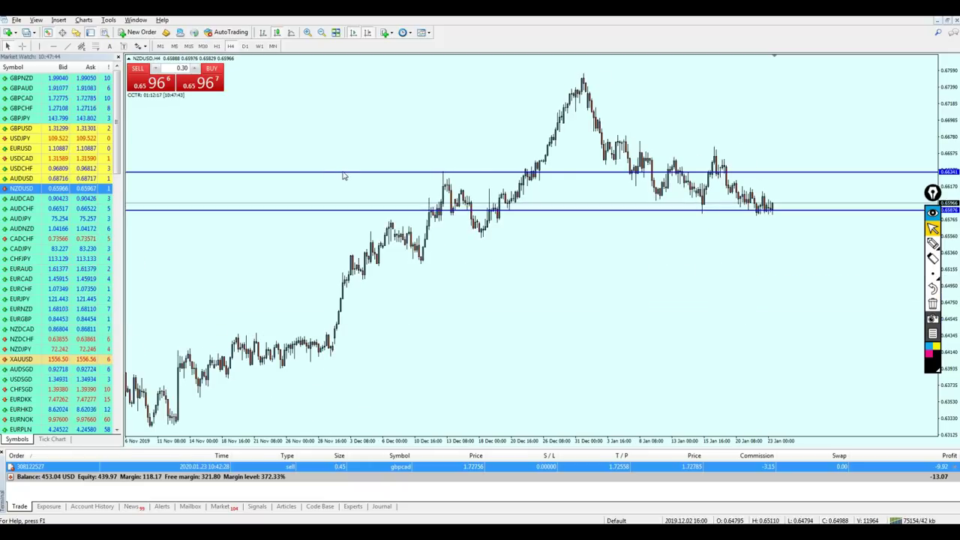
left_click_drag(70, 201, 444, 216)
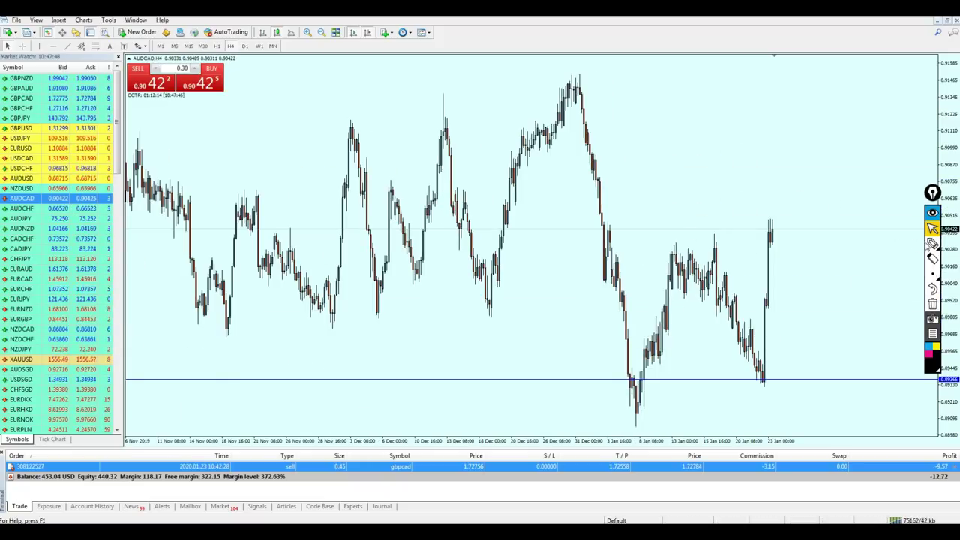
left_click(932, 243)
mouse_move(627, 239)
left_mouse_down()
mouse_move(627, 223)
mouse_move(646, 212)
left_mouse_up()
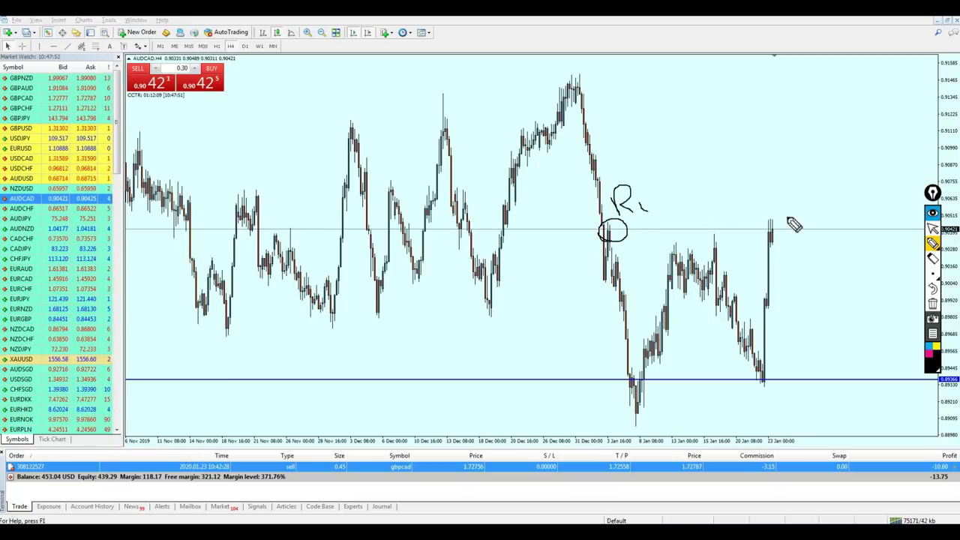
left_click_drag(787, 220, 758, 181)
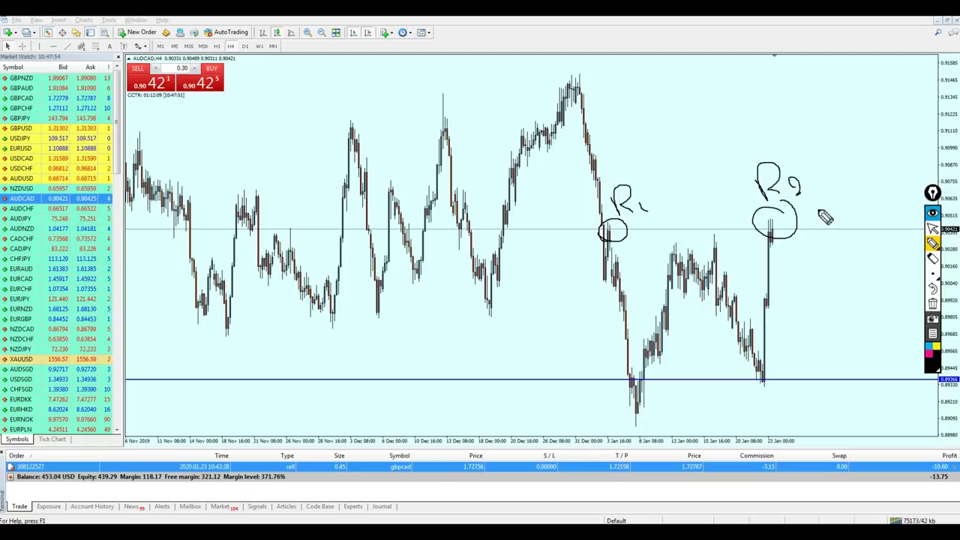
left_click(933, 303)
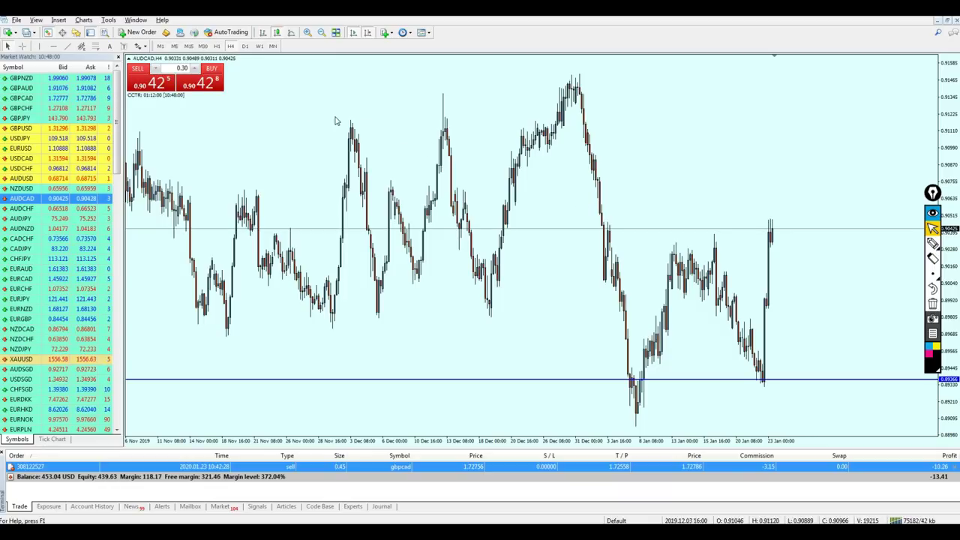
Switch AUDCAD to M30 and place a horizontal line on the highs near 0.9045.
left_click(202, 46)
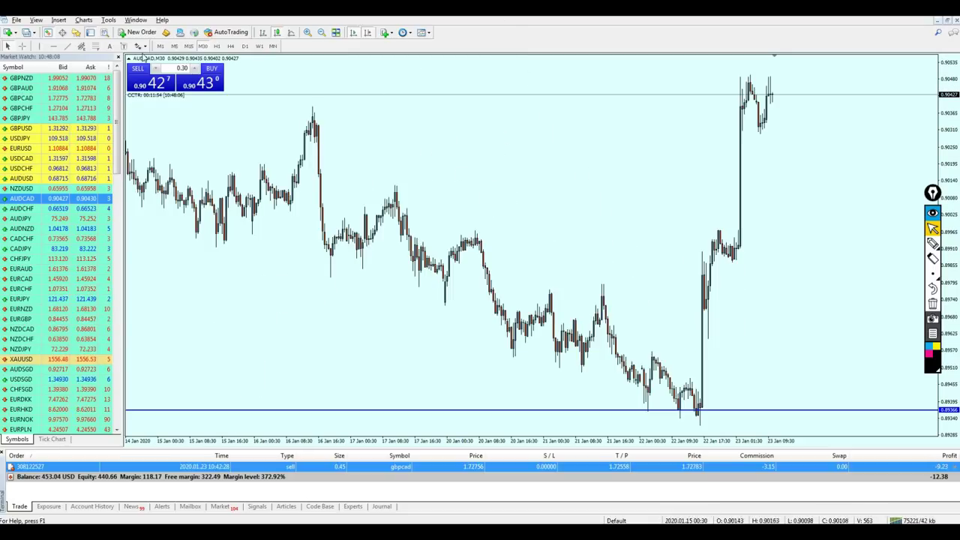
left_click(718, 86)
left_click_drag(718, 88, 726, 93)
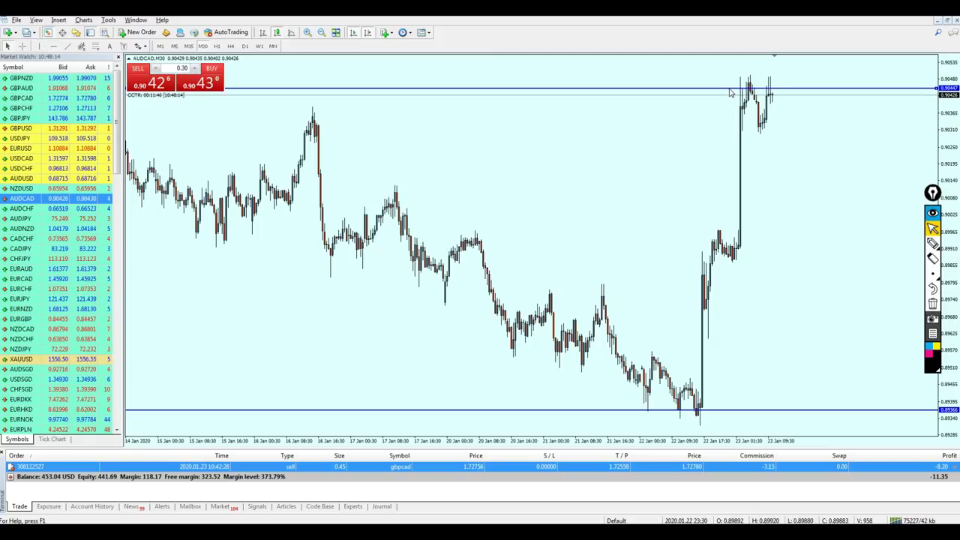
Zoom in, pen-circle the tops touching the level, then clear all pen marks.
key("plus")
key("plus")
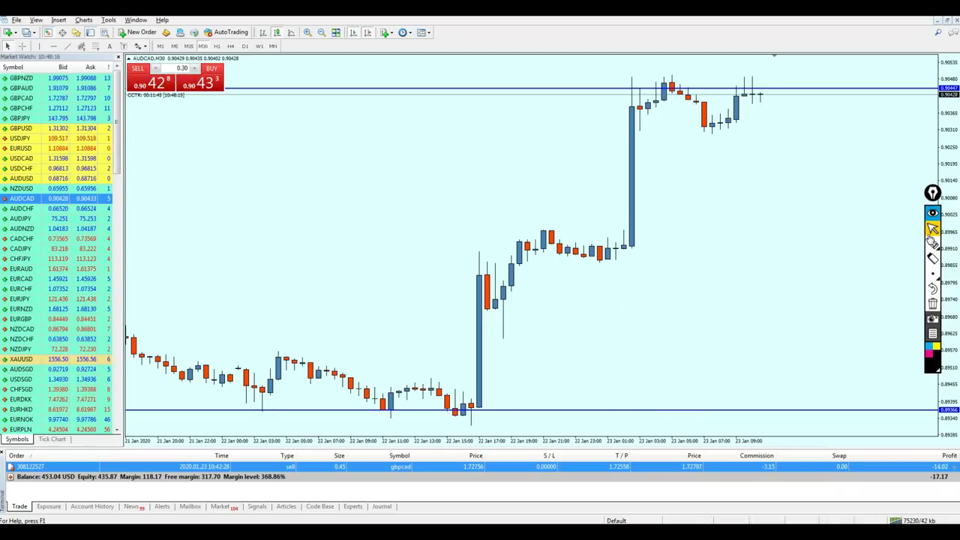
left_click(932, 242)
left_click_drag(637, 78, 633, 101)
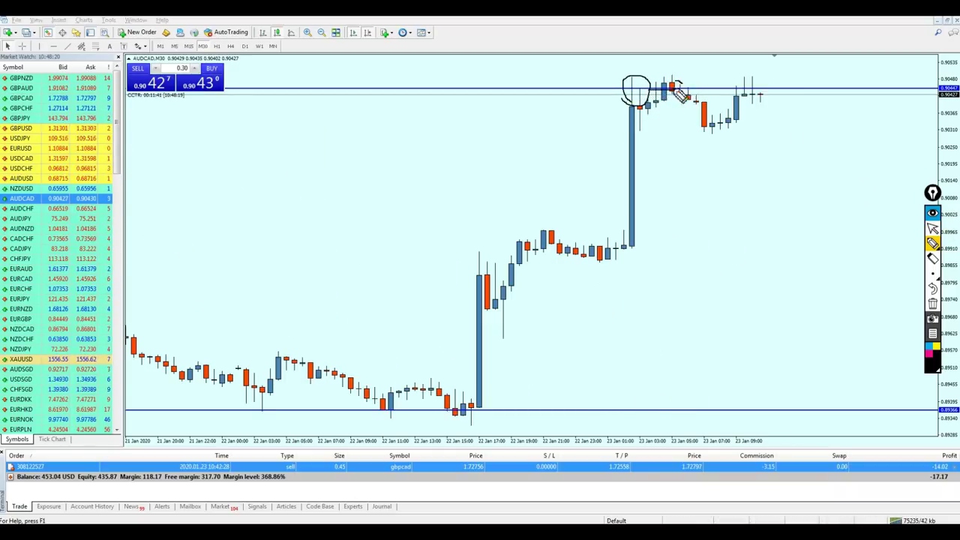
mouse_move(678, 92)
left_mouse_down()
mouse_move(761, 93)
mouse_move(742, 96)
mouse_move(766, 102)
mouse_move(760, 77)
left_mouse_up()
left_click(933, 303)
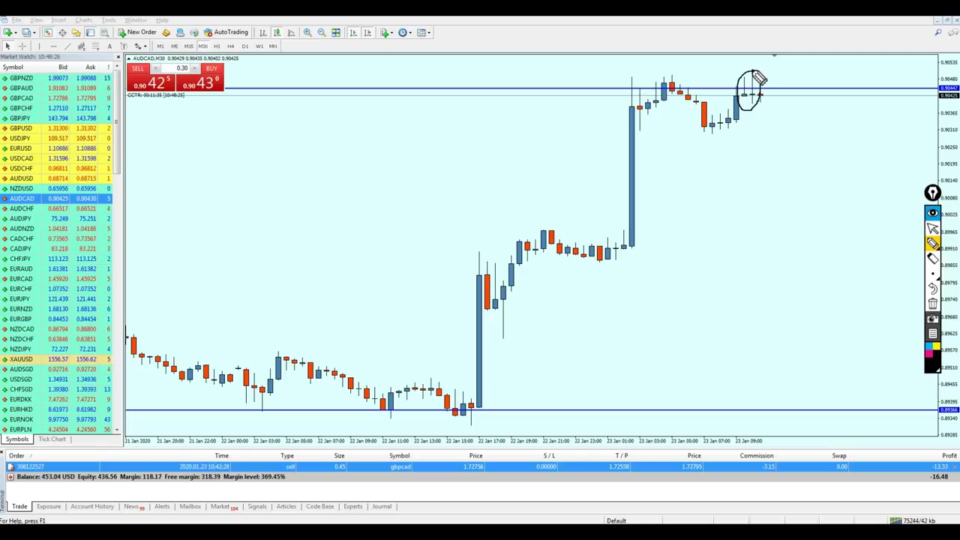
left_click(933, 242)
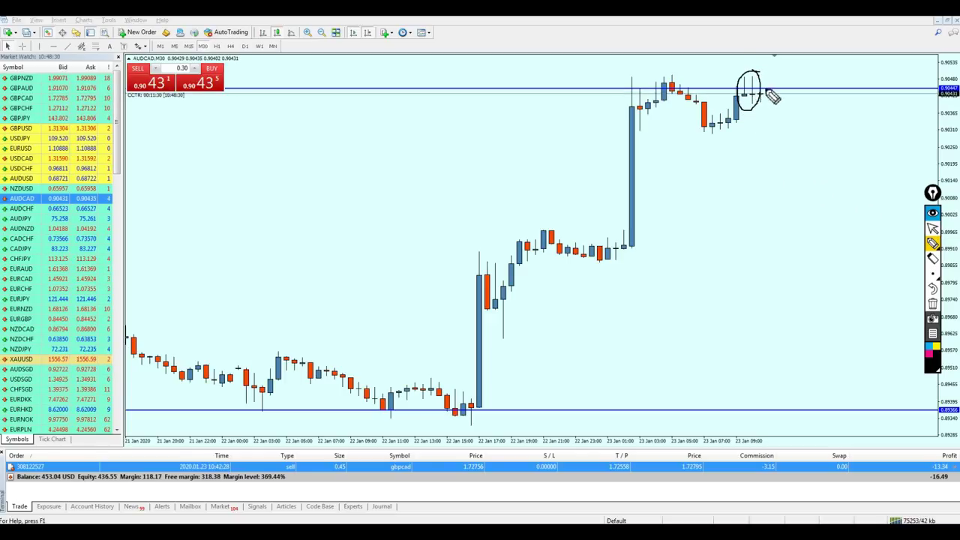
left_click_drag(611, 90, 786, 90)
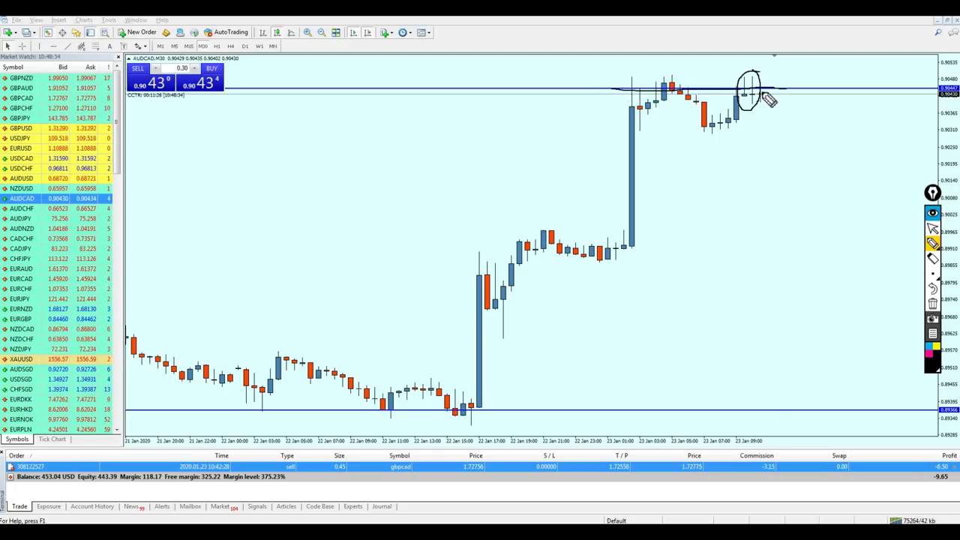
left_click(932, 228)
left_click(932, 303)
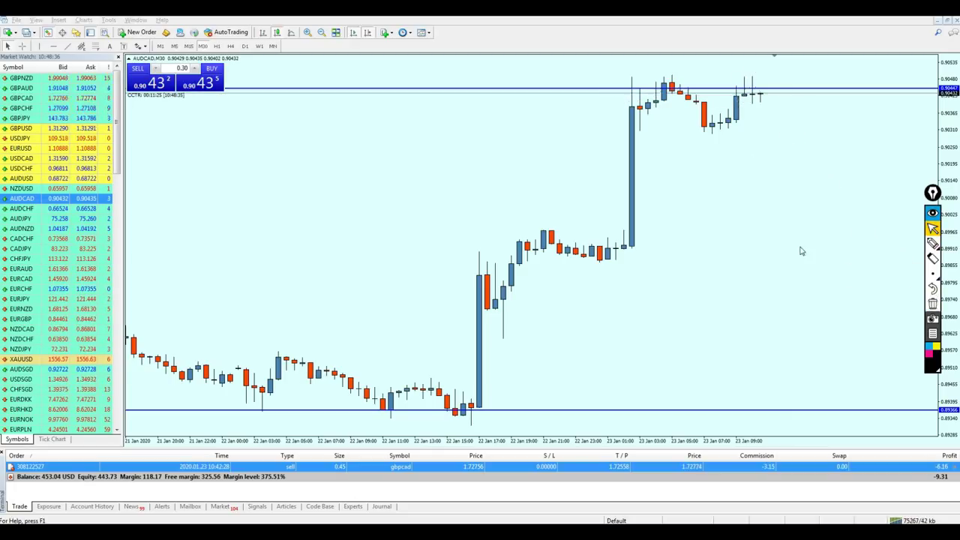
Measure prices at the latest AUDCAD candles with the middle-click crosshair, then dismiss it.
middle_click(762, 96)
middle_click(763, 92)
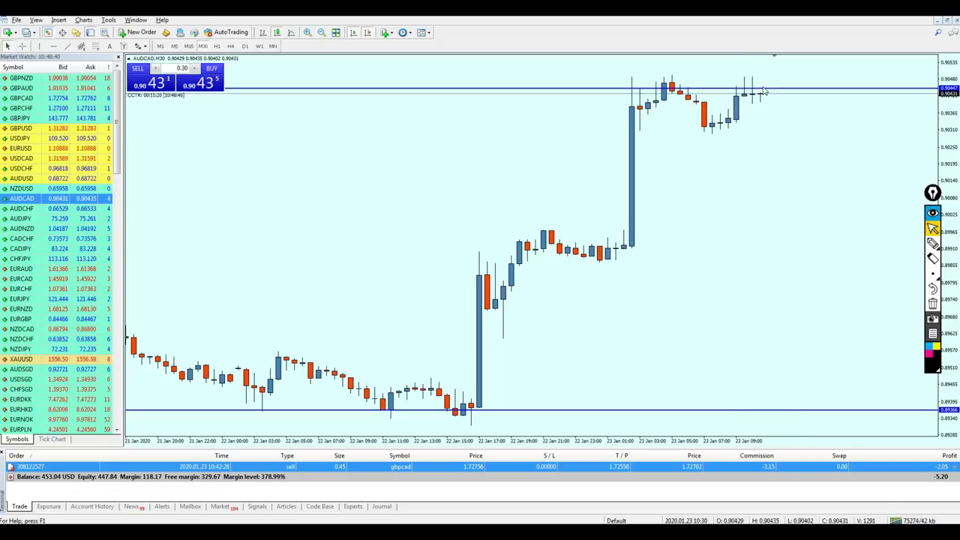
middle_click(764, 91)
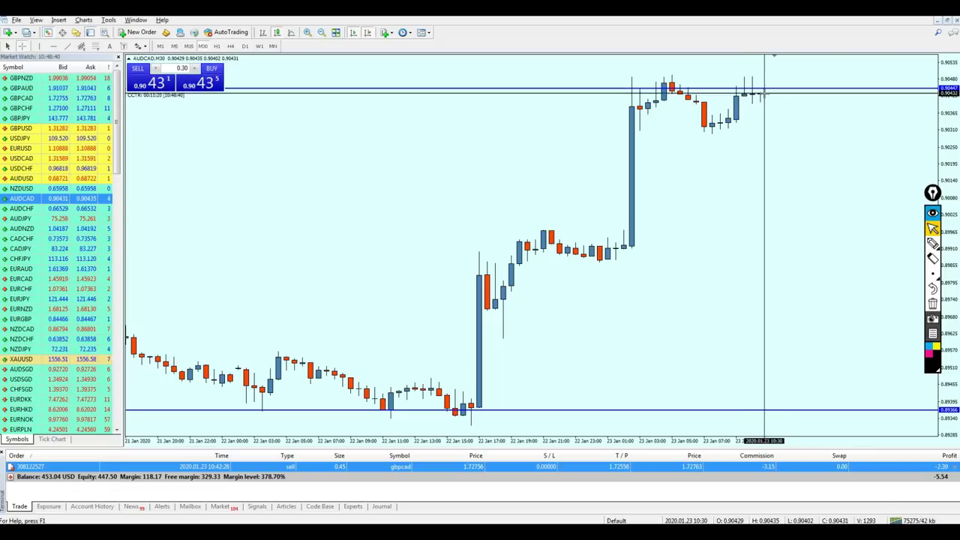
middle_click(767, 131)
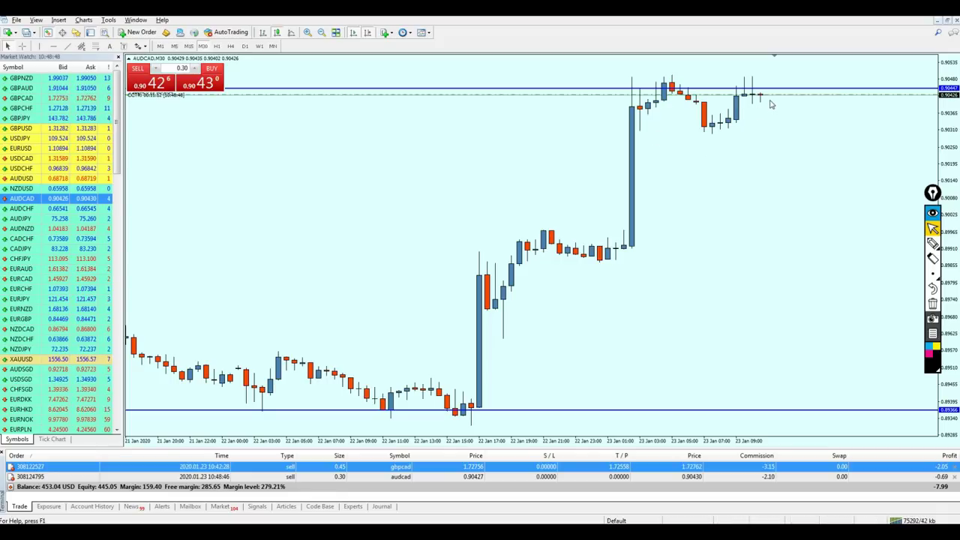
mouse_move(765, 98)
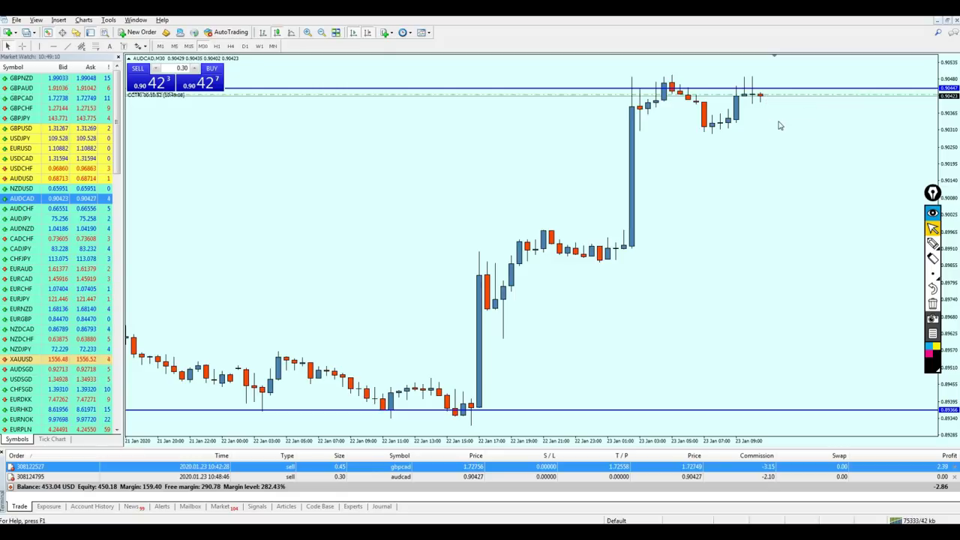
left_click(932, 243)
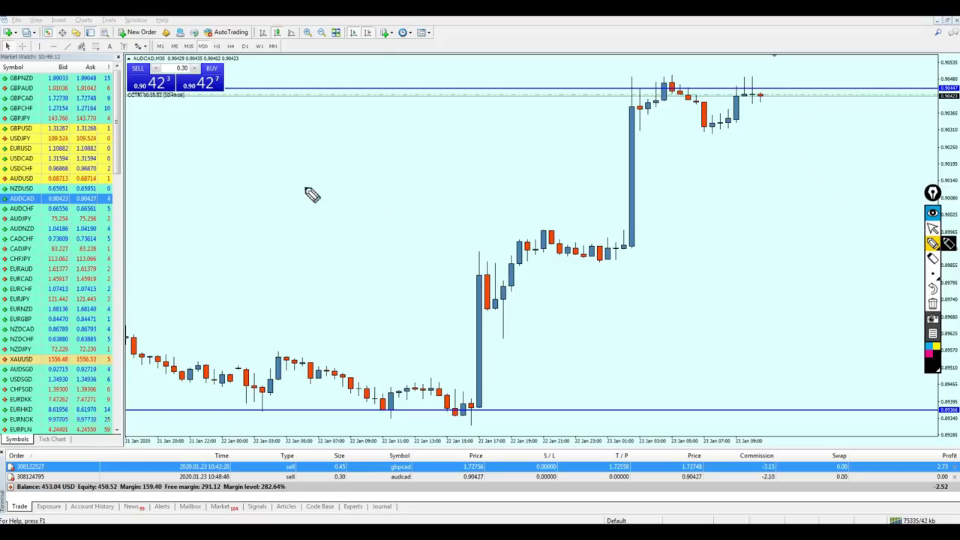
left_click_drag(315, 189, 291, 232)
mouse_move(330, 204)
left_mouse_down()
mouse_move(404, 191)
mouse_move(436, 154)
mouse_move(469, 162)
mouse_move(495, 147)
mouse_move(484, 139)
left_mouse_up()
left_click_drag(597, 134, 402, 223)
left_click_drag(533, 173, 329, 262)
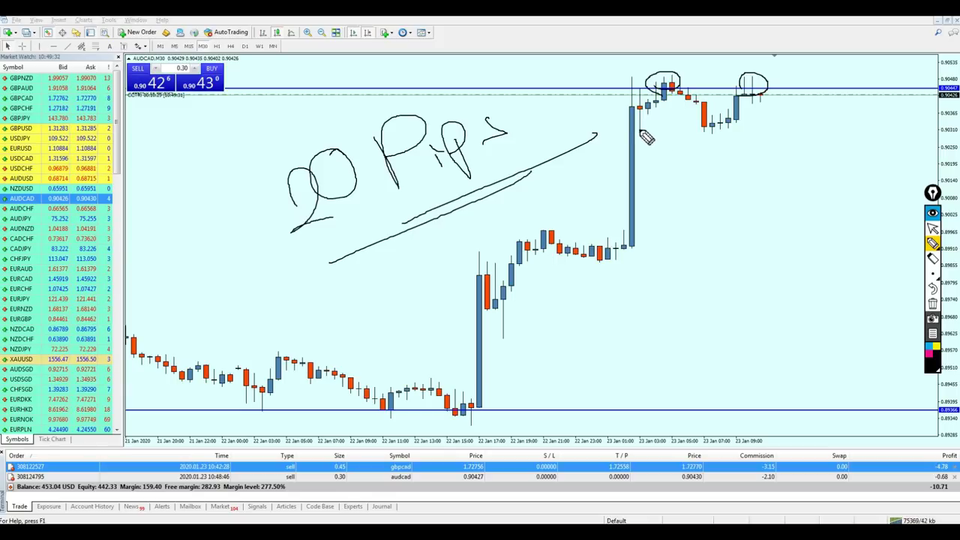
left_click_drag(640, 130, 829, 131)
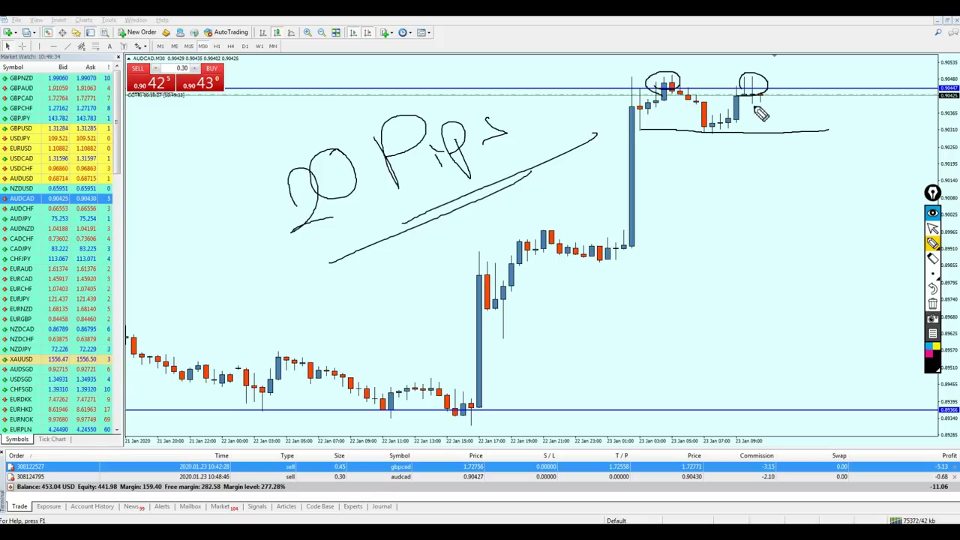
left_click(932, 229)
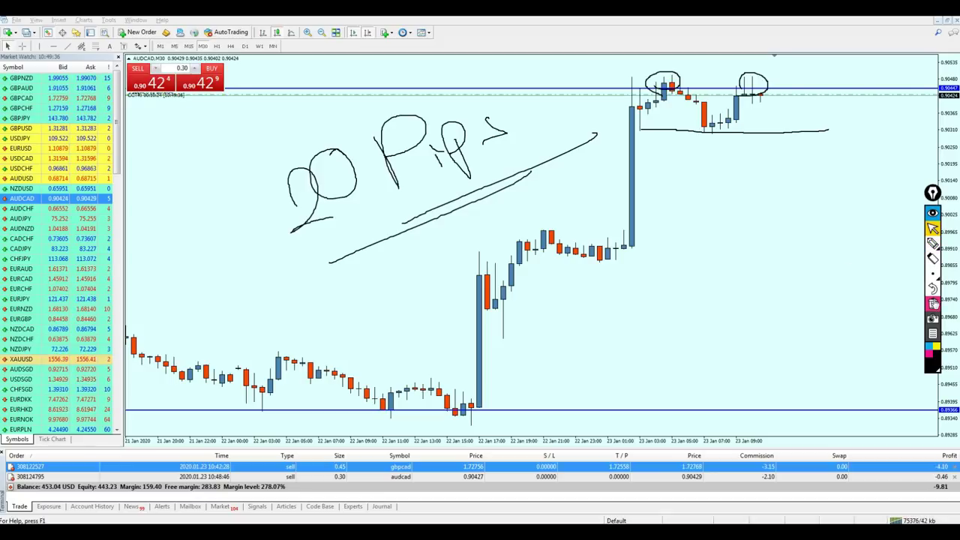
left_click(932, 303)
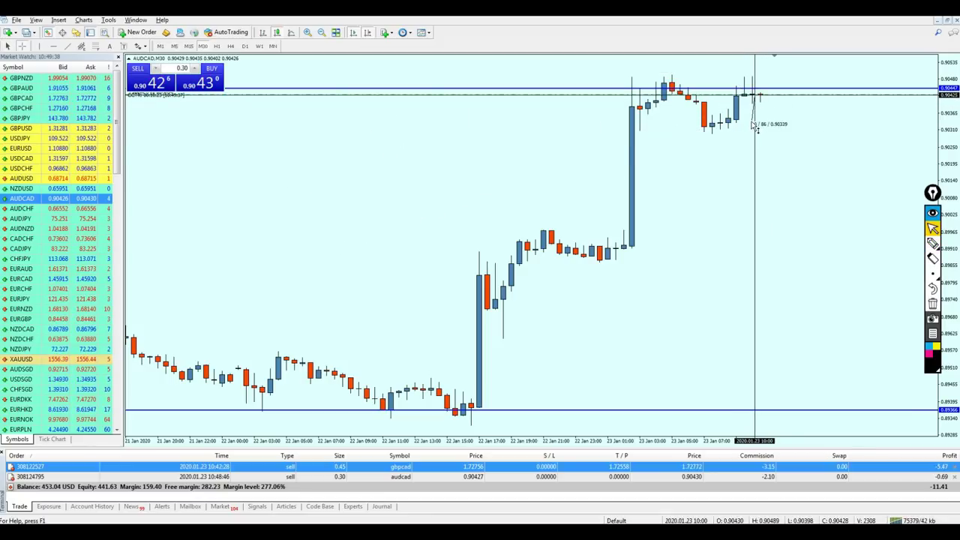
Drag the AUDCAD sell's take-profit to 0.90321 and pen-circle the nearby candle lows.
left_click_drag(752, 134, 757, 158)
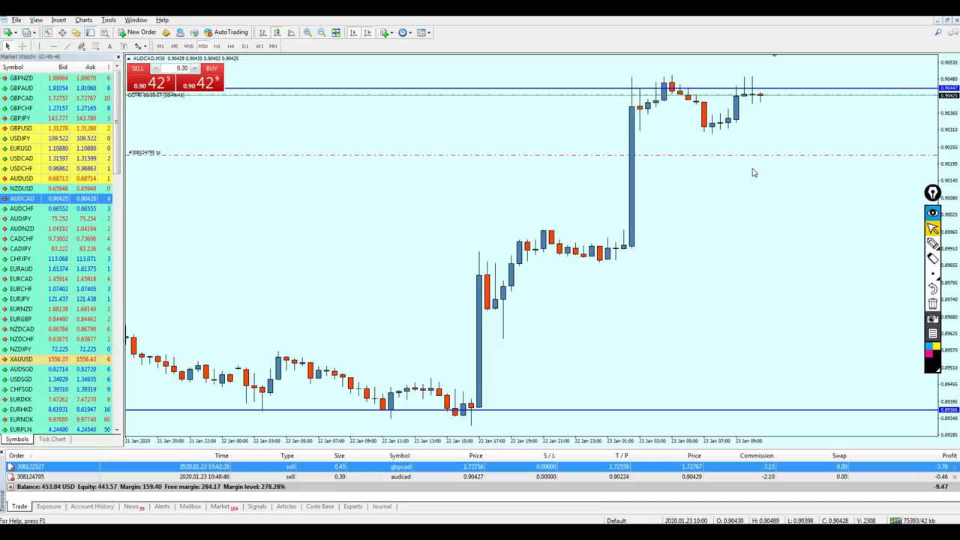
left_click_drag(756, 154, 747, 131)
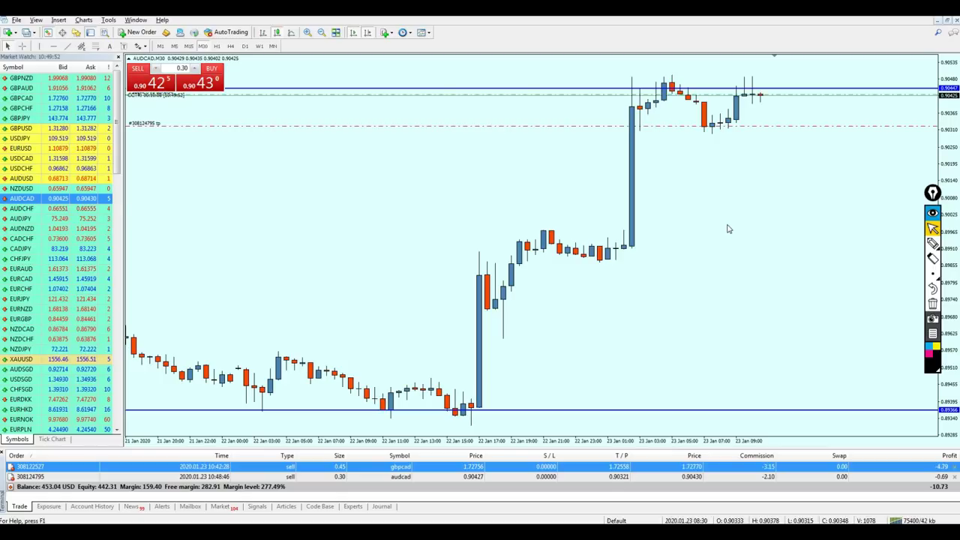
left_click(933, 242)
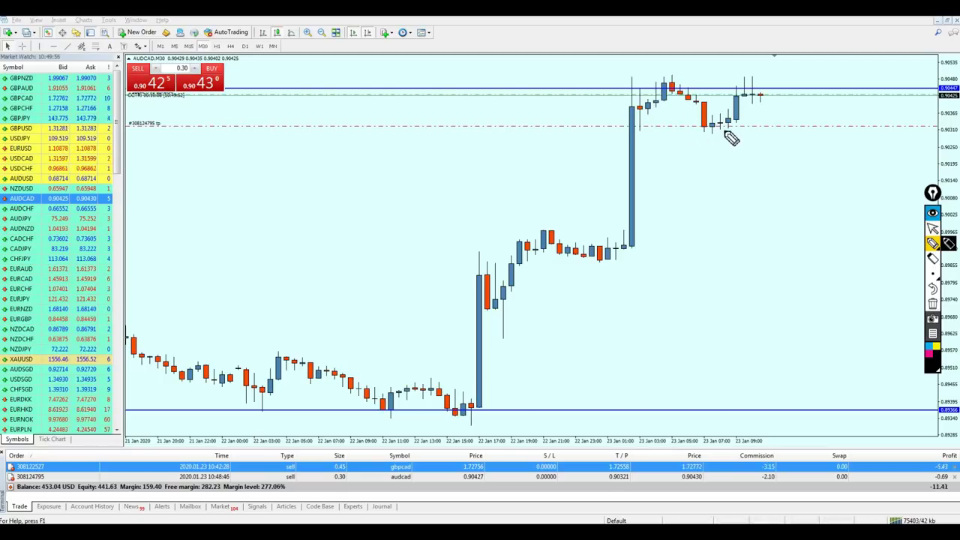
left_click_drag(732, 128, 723, 143)
Erase the pen ellipse and switch the AUDCAD chart to H4.
left_click(932, 228)
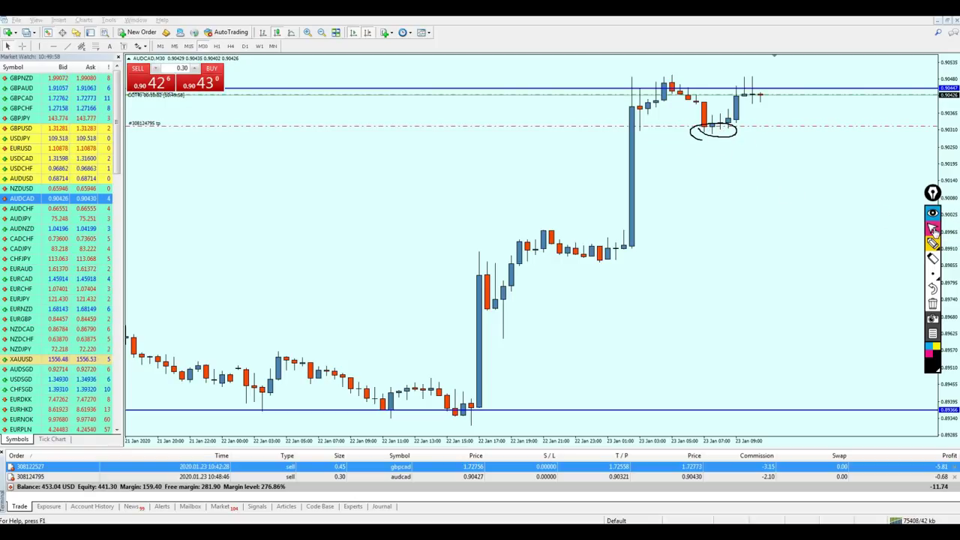
left_click(933, 303)
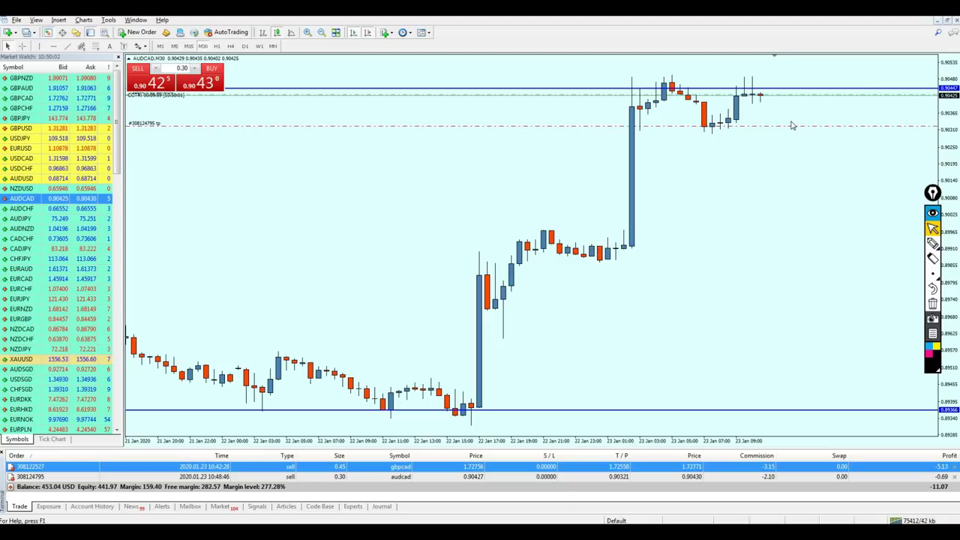
left_click(230, 45)
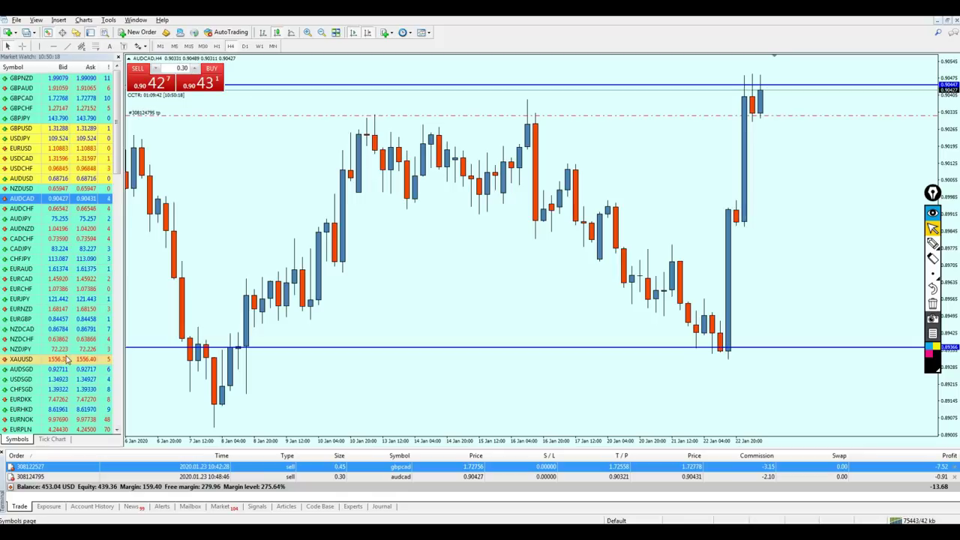
Show XAUUSD, zoom in, and pen-circle the latest, 22 Jan and mid-January candles.
left_click_drag(23, 358, 494, 259)
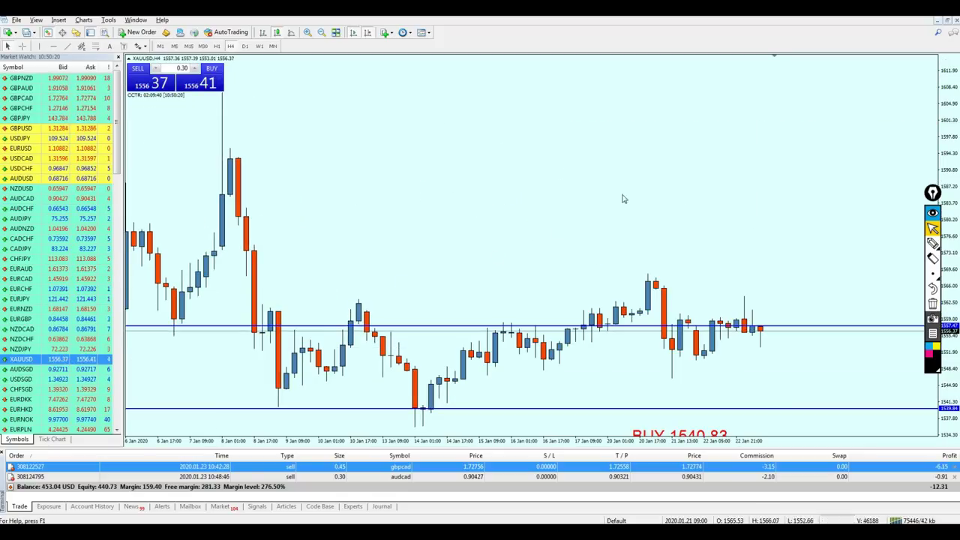
key("plus")
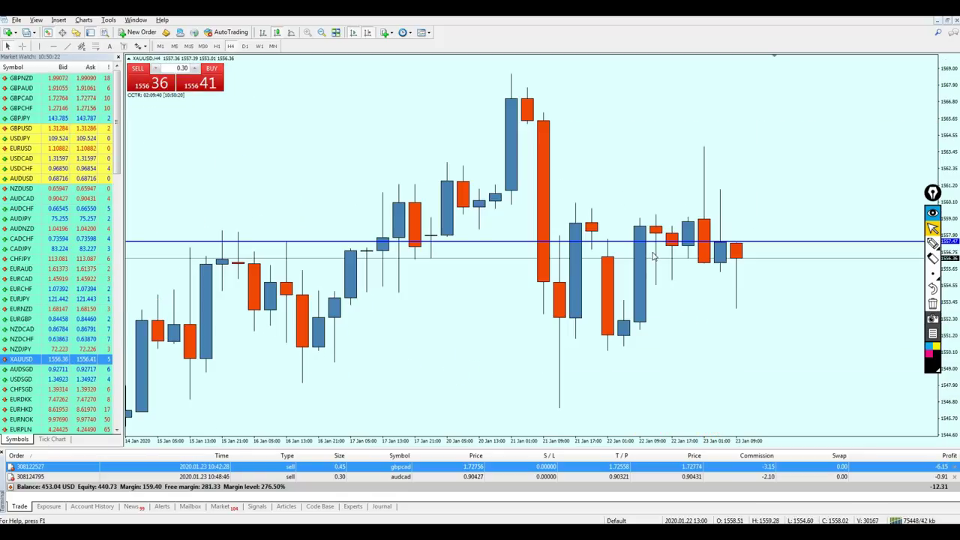
left_click(933, 243)
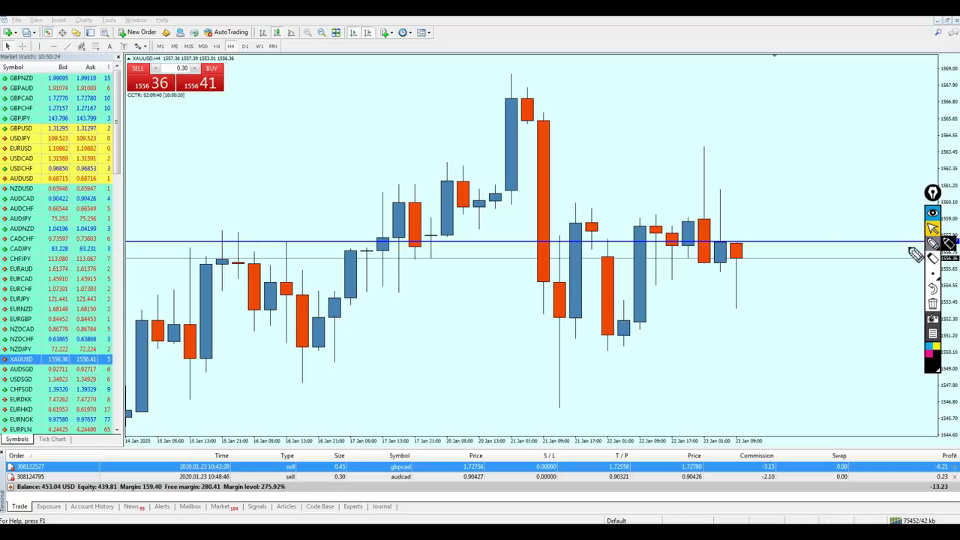
mouse_move(668, 275)
left_mouse_down()
mouse_move(773, 265)
mouse_move(678, 278)
left_mouse_up()
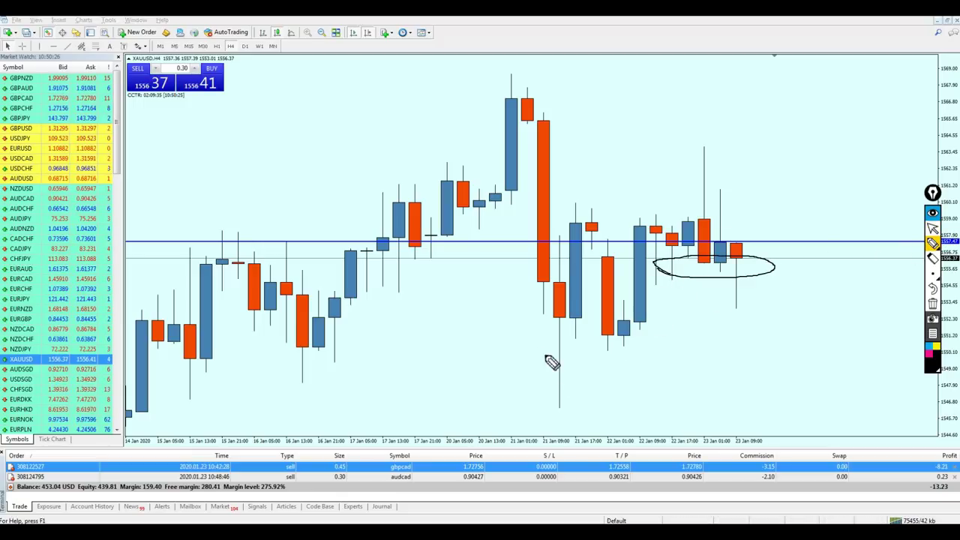
mouse_move(552, 363)
left_mouse_down()
mouse_move(677, 325)
mouse_move(568, 364)
left_mouse_up()
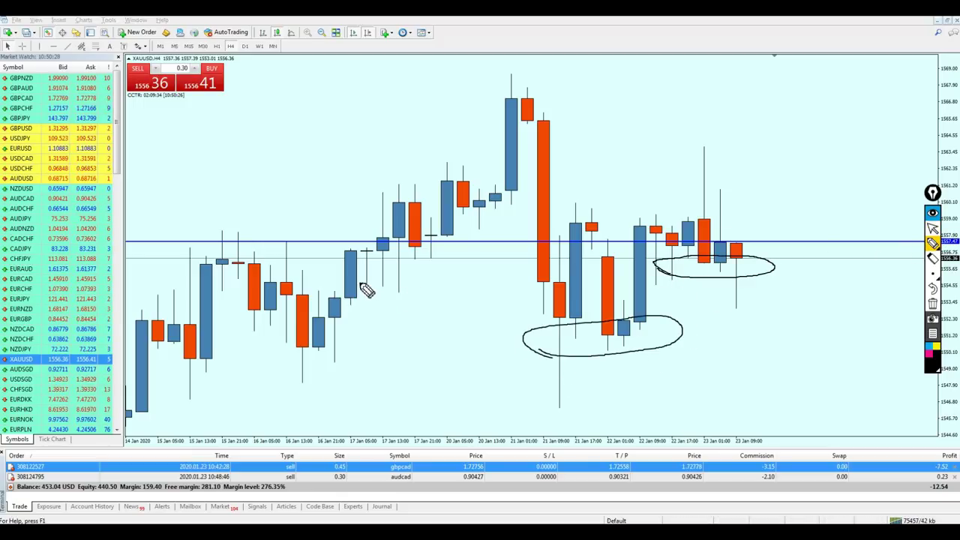
left_click_drag(360, 287, 381, 297)
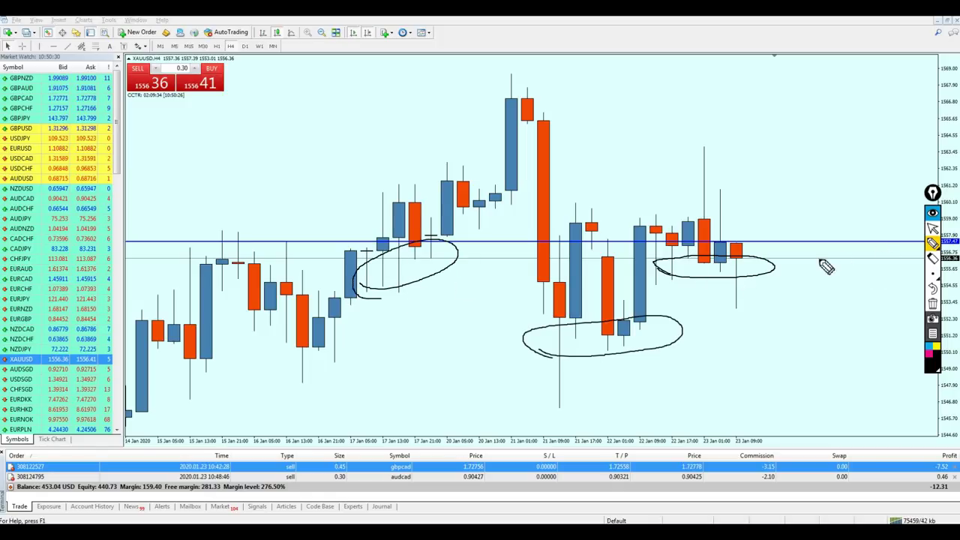
Sketch a '4H' label in the upper right, then clear all pen drawings.
left_click_drag(793, 114, 812, 154)
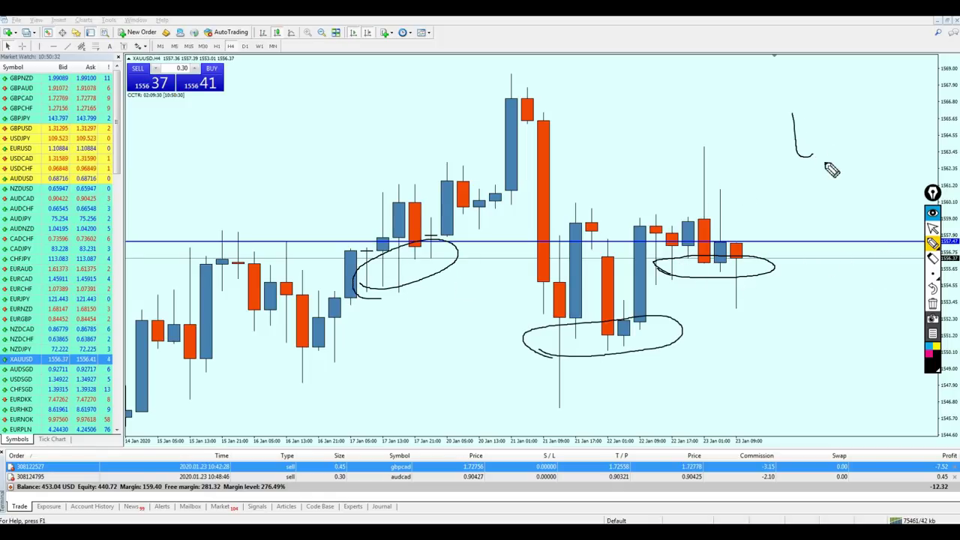
left_click_drag(821, 118, 829, 180)
left_click_drag(843, 105, 854, 180)
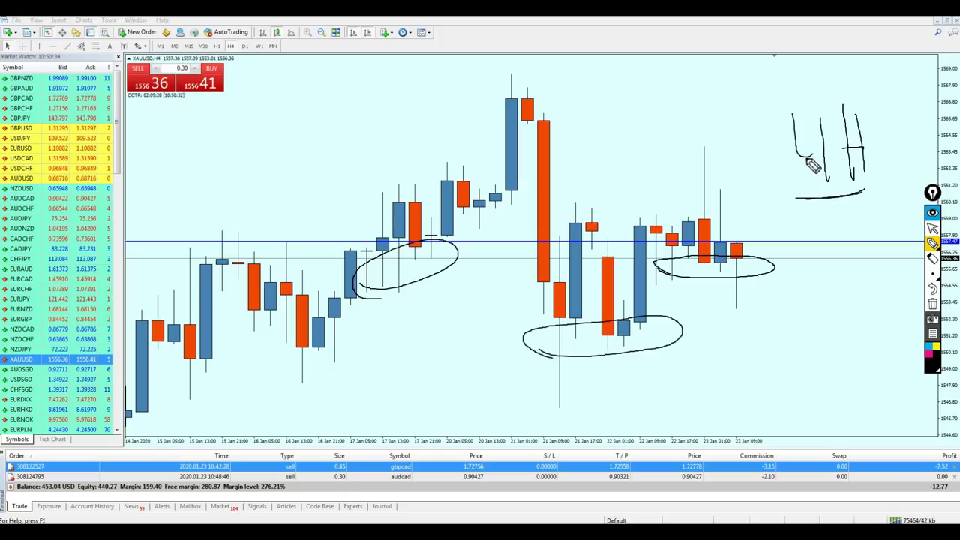
left_click_drag(796, 155, 839, 153)
left_click(932, 228)
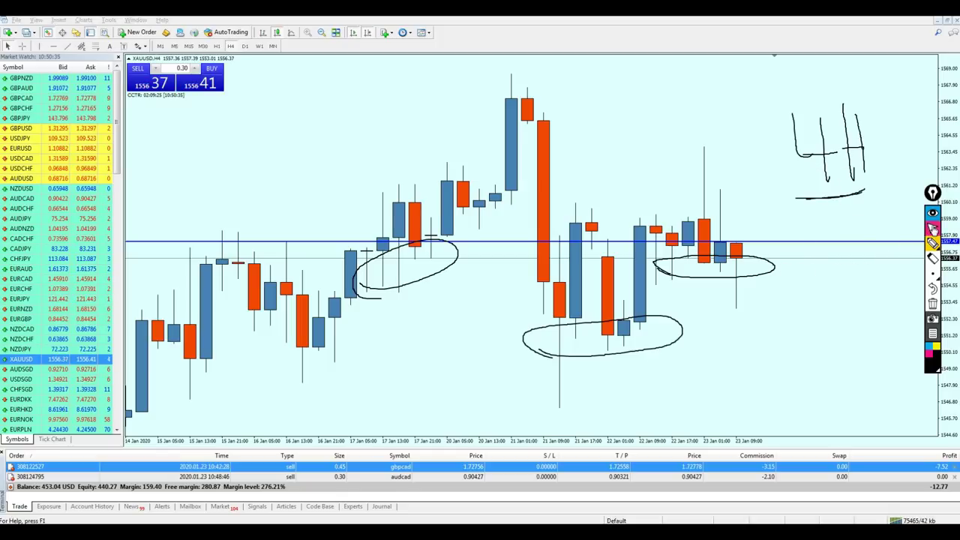
left_click(932, 303)
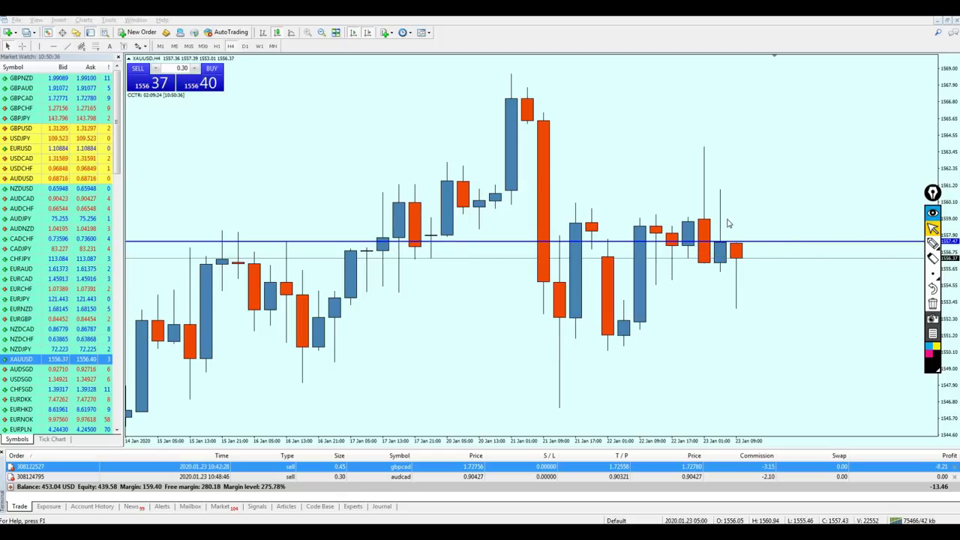
Switch XAUUSD to M30, zoom out, circle clusters near the blue line, then erase them.
left_click(202, 46)
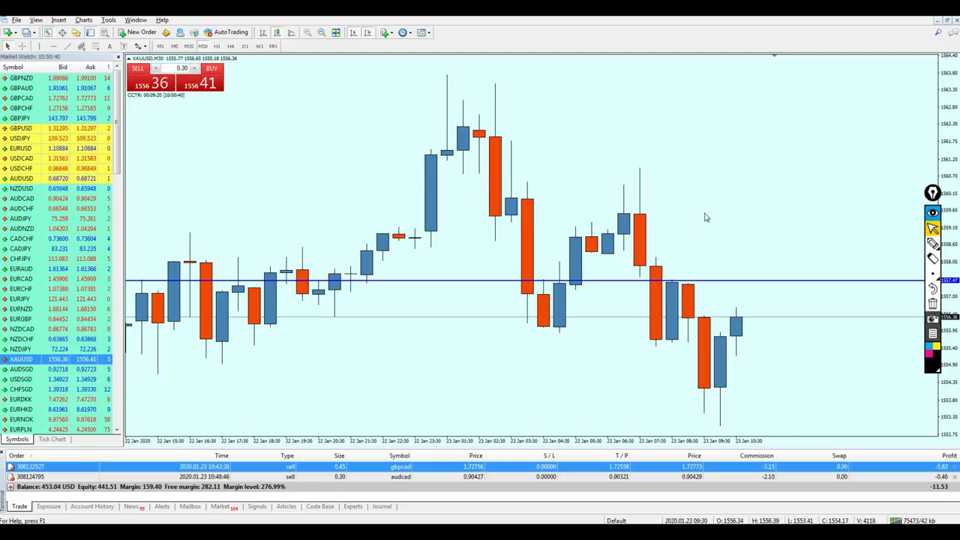
key("minus")
key("minus")
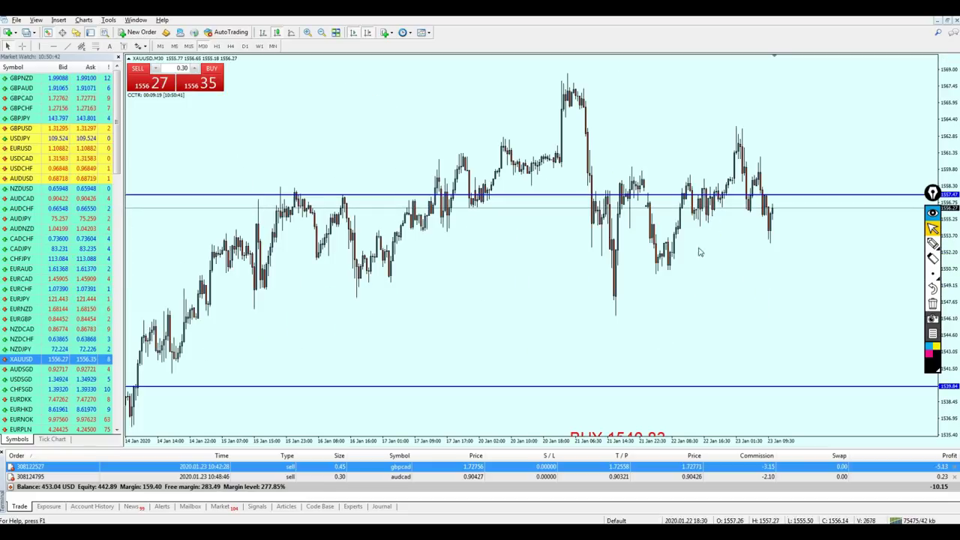
left_click(932, 243)
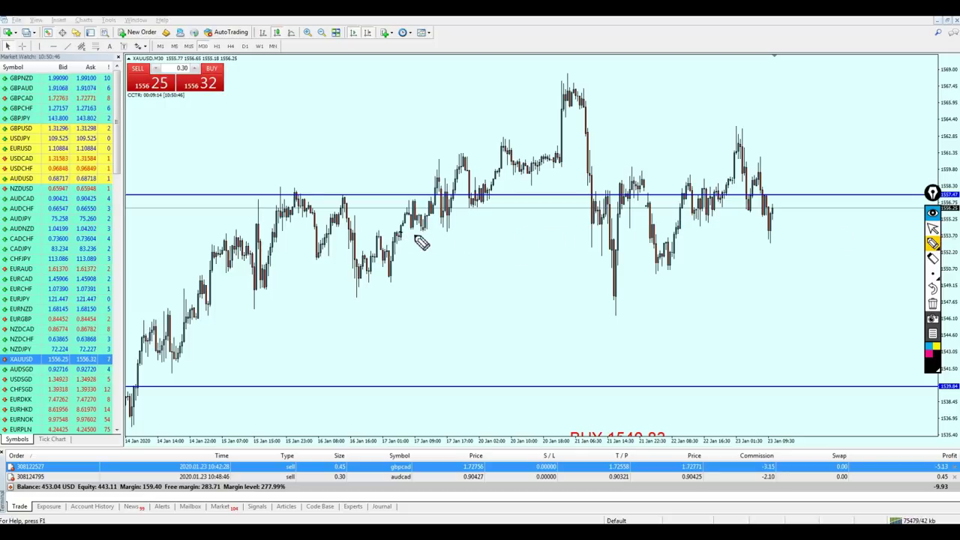
mouse_move(424, 223)
left_mouse_down()
mouse_move(406, 233)
mouse_move(448, 222)
left_mouse_up()
mouse_move(592, 259)
left_mouse_down()
mouse_move(622, 225)
mouse_move(642, 235)
left_mouse_up()
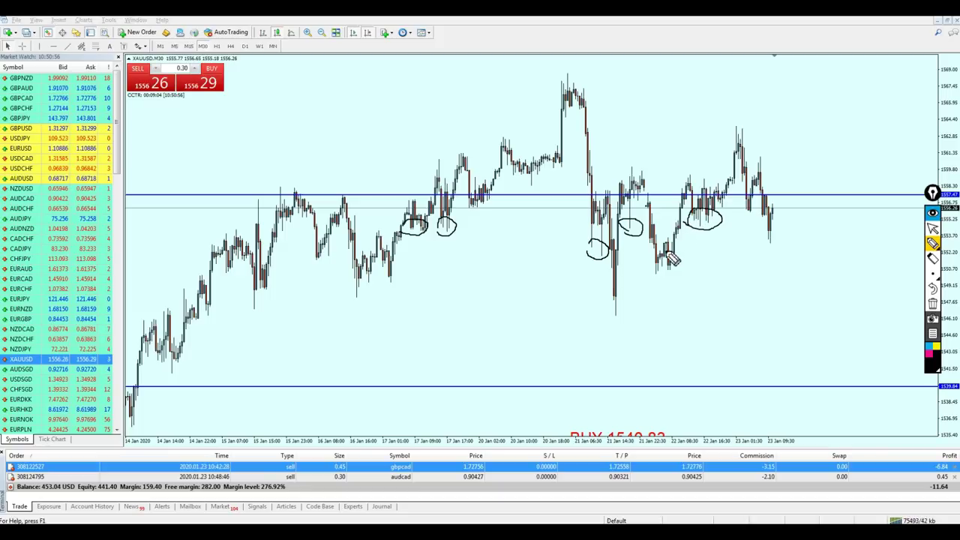
mouse_move(670, 264)
left_mouse_down()
mouse_move(686, 188)
mouse_move(686, 255)
mouse_move(716, 225)
mouse_move(690, 232)
mouse_move(697, 220)
mouse_move(470, 221)
mouse_move(461, 231)
left_mouse_up()
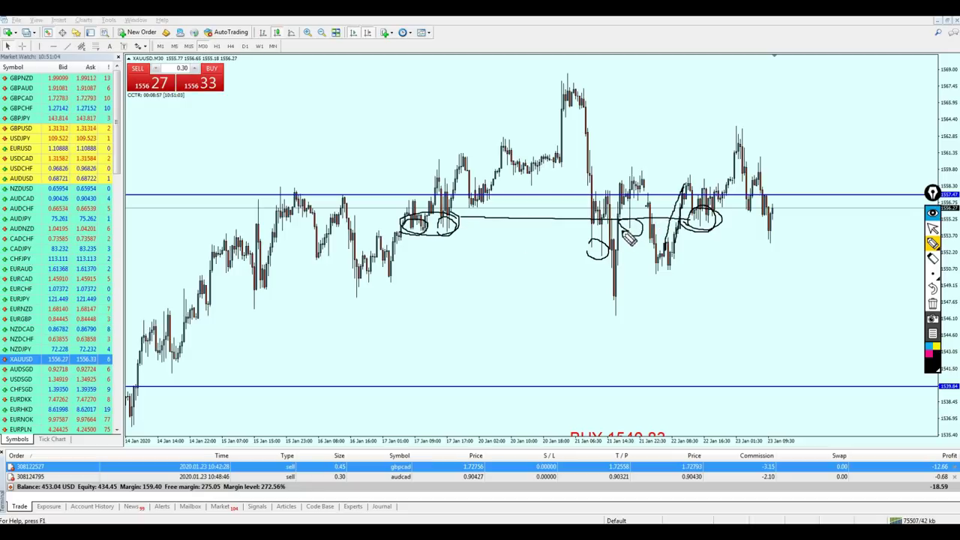
left_click_drag(627, 237, 612, 263)
mouse_move(666, 249)
left_mouse_down()
mouse_move(663, 272)
mouse_move(679, 257)
left_mouse_up()
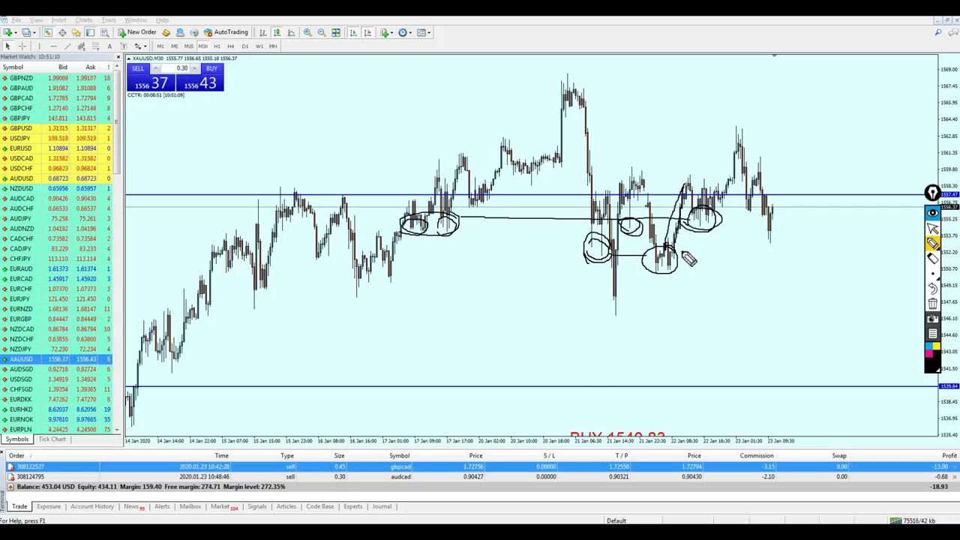
left_click(932, 302)
left_click(932, 227)
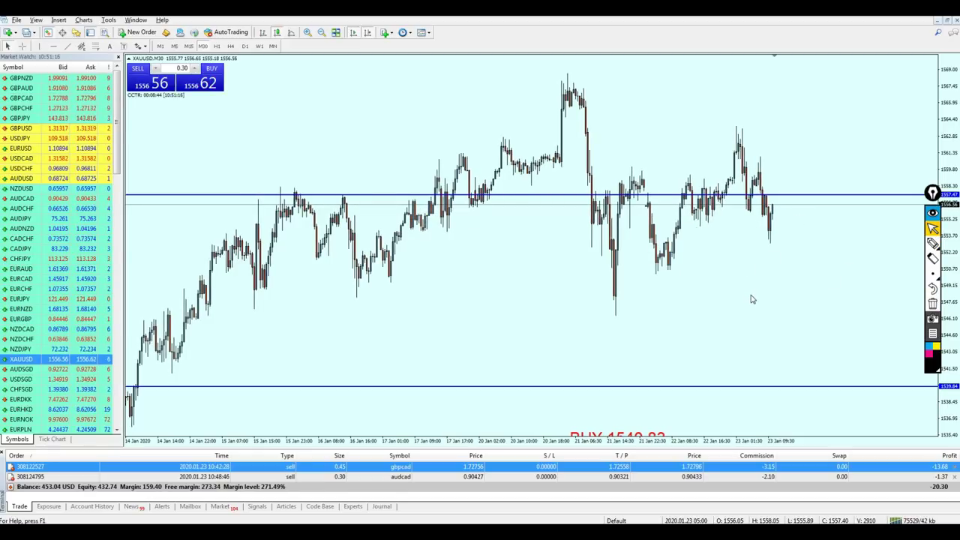
Zoom back in, lower the blue horizontal line onto recent price, and trace along it.
key("plus")
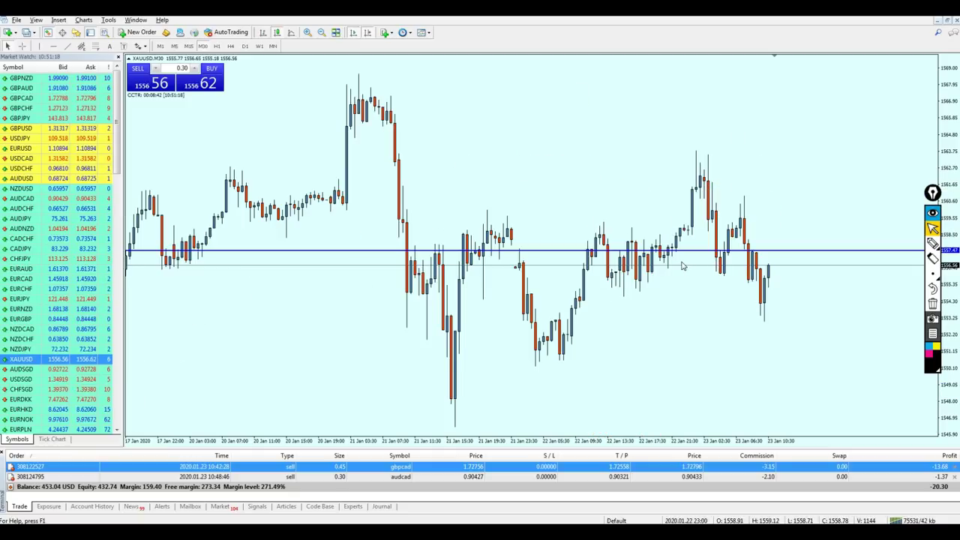
left_click_drag(675, 258, 682, 285)
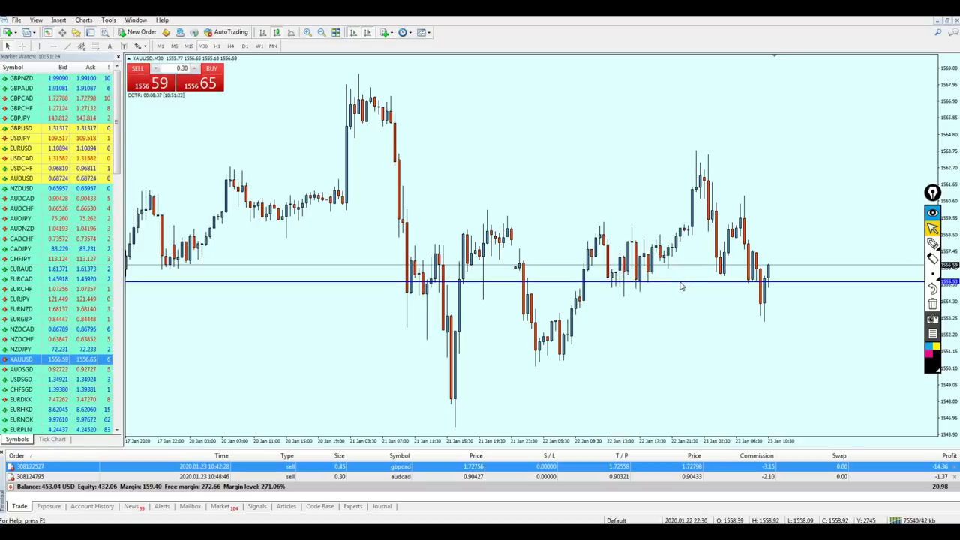
left_click(932, 243)
mouse_move(603, 287)
left_mouse_down()
mouse_move(637, 267)
mouse_move(658, 289)
mouse_move(741, 291)
left_mouse_up()
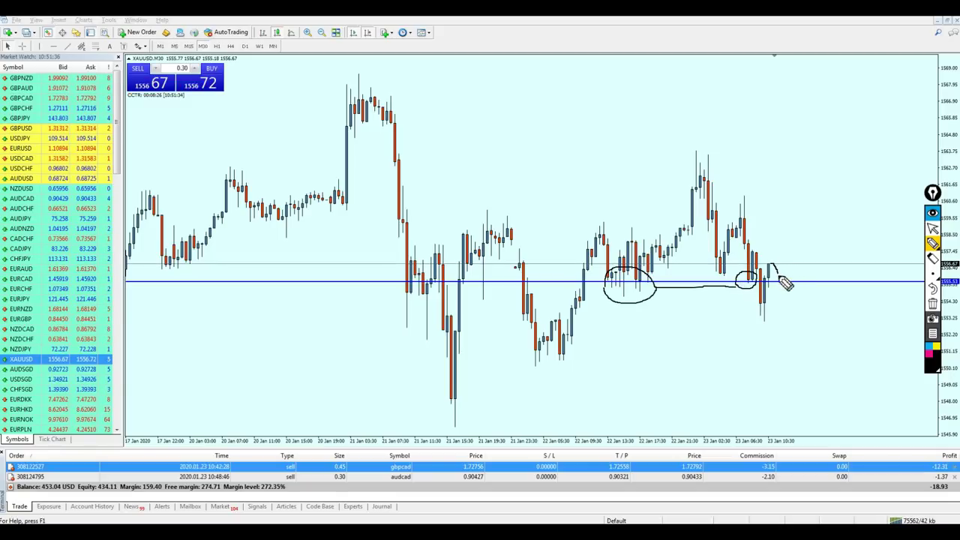
mouse_move(585, 283)
left_mouse_down()
mouse_move(801, 286)
mouse_move(780, 277)
left_mouse_up()
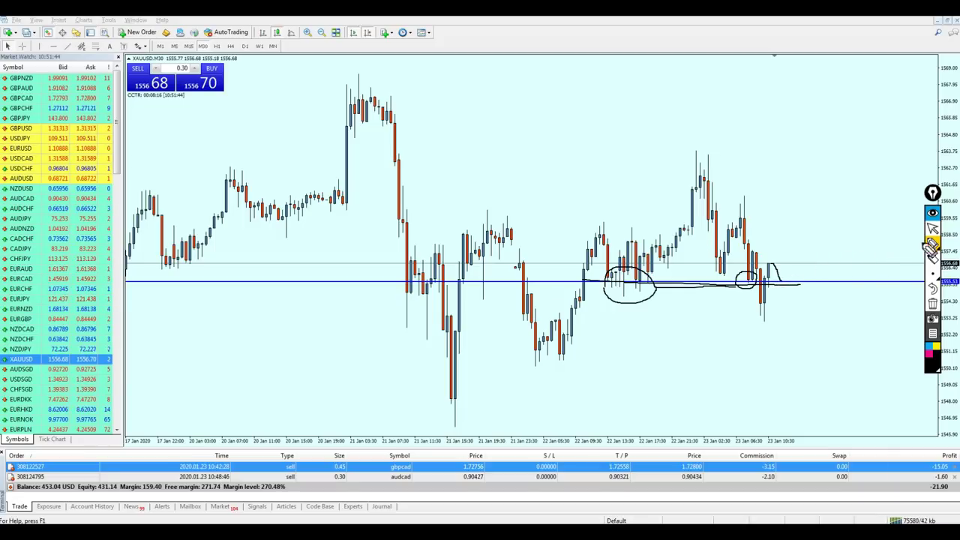
left_click(933, 228)
Toggle the crosshair price readout on and off to check levels.
middle_click(821, 281)
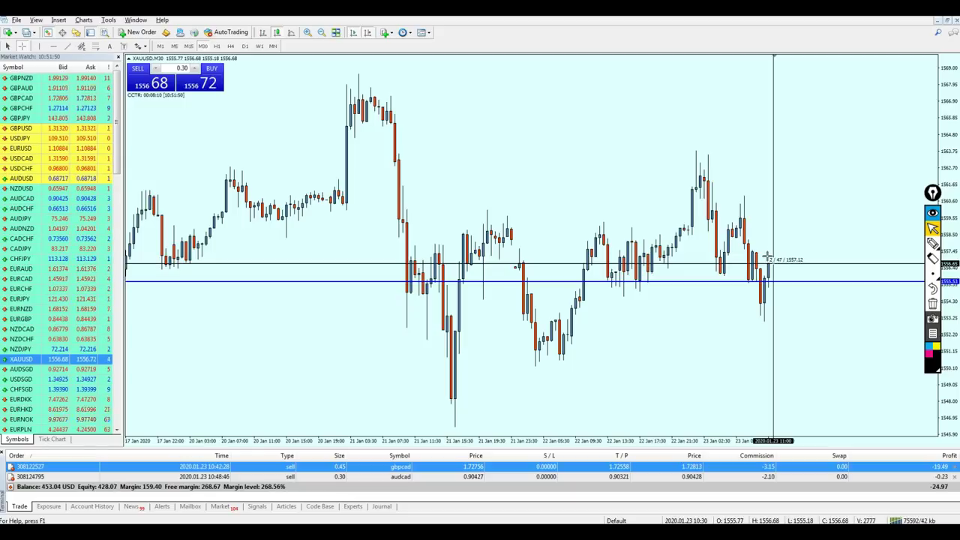
middle_click(768, 257)
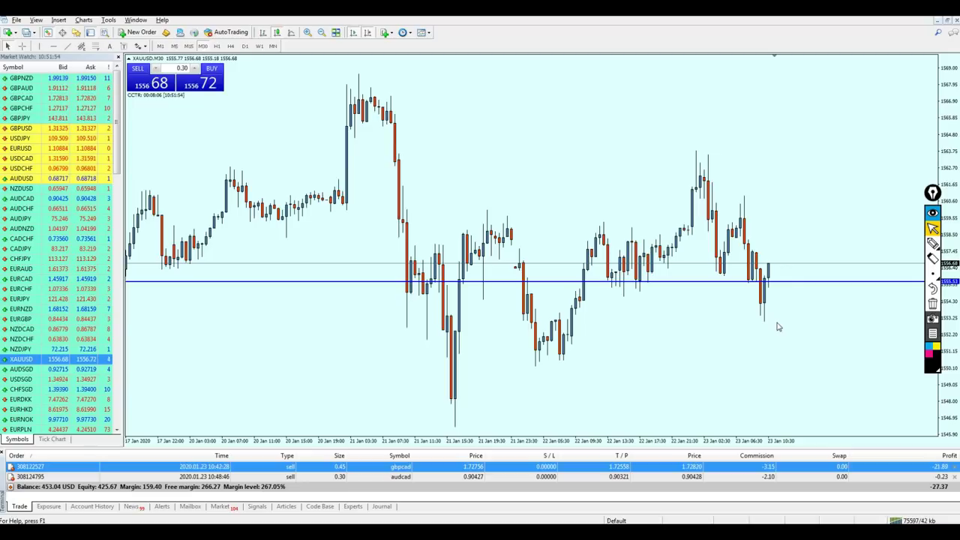
middle_click(773, 262)
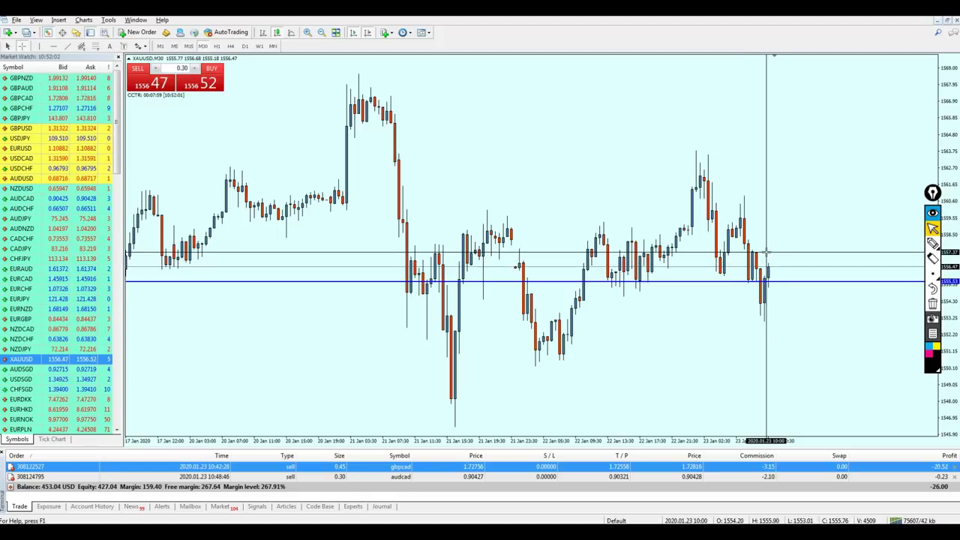
left_click(763, 255)
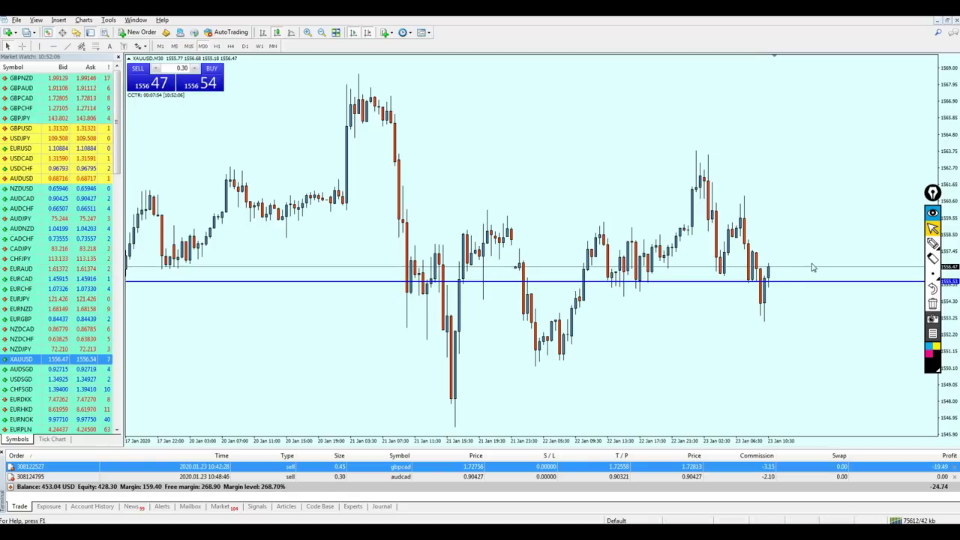
Pen-circle the candles at the blue line, then erase both ellipses.
left_click(932, 243)
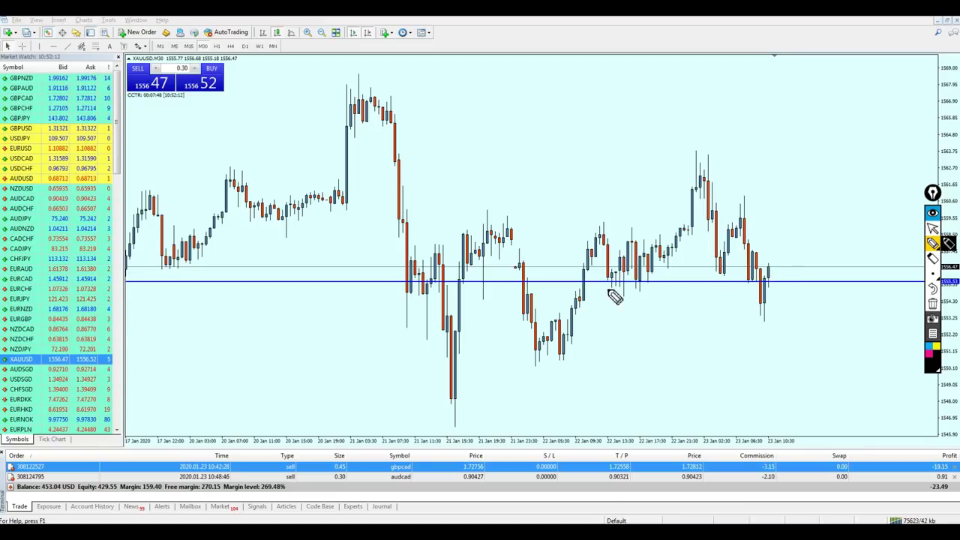
mouse_move(613, 294)
left_mouse_down()
mouse_move(649, 278)
mouse_move(657, 295)
left_mouse_up()
mouse_move(716, 297)
left_mouse_down()
mouse_move(786, 287)
mouse_move(779, 287)
left_mouse_up()
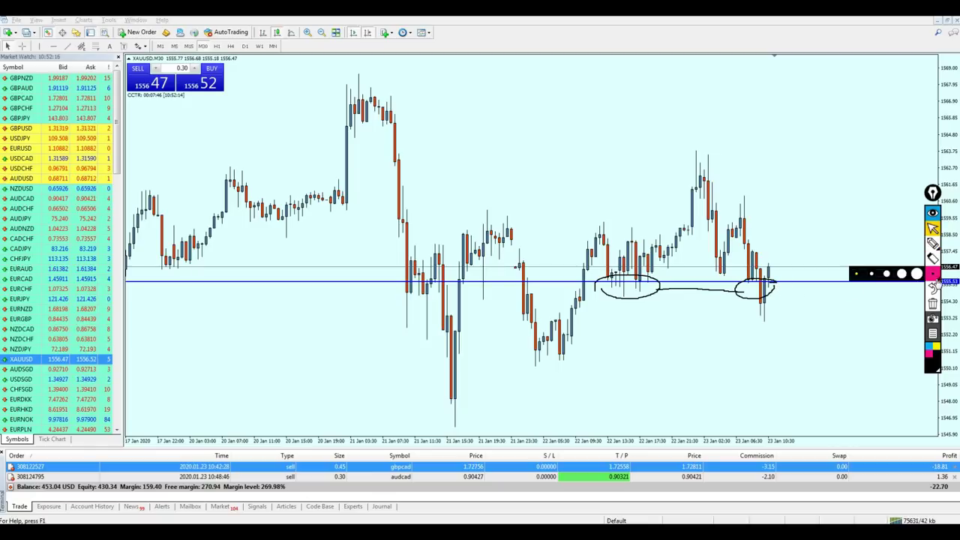
left_click(932, 301)
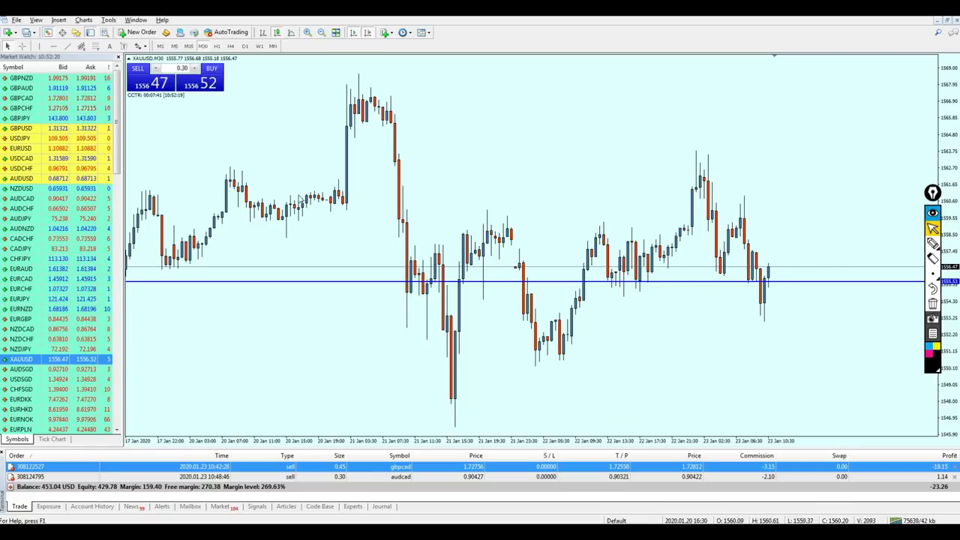
Switch to H4 and cycle through NZDUSD, AUDCAD, AUDCHF, AUDJPY and AUDNZD.
left_click(230, 47)
left_click_drag(33, 192, 358, 208)
left_click(78, 201)
left_click_drag(78, 201, 377, 219)
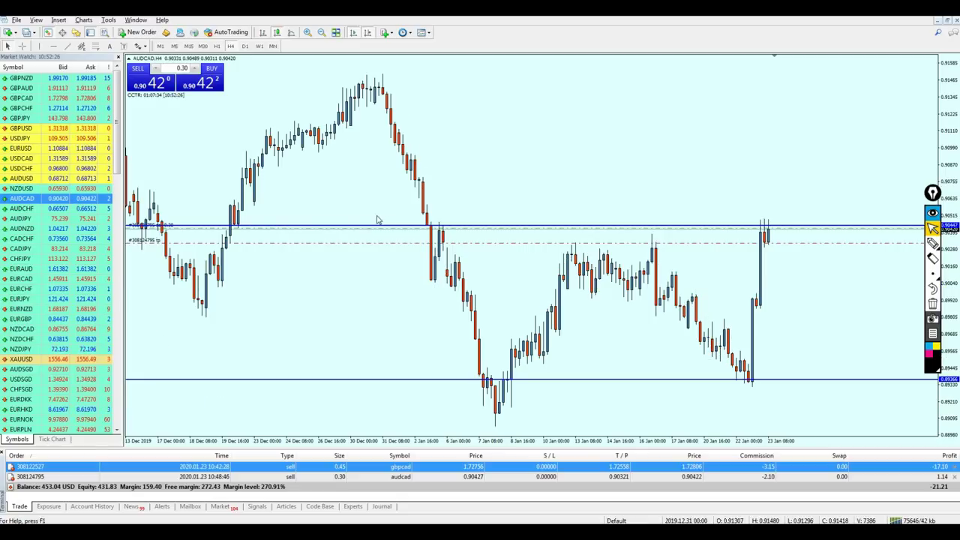
left_click_drag(38, 208, 420, 207)
left_click_drag(67, 218, 264, 234)
left_click_drag(69, 228, 240, 263)
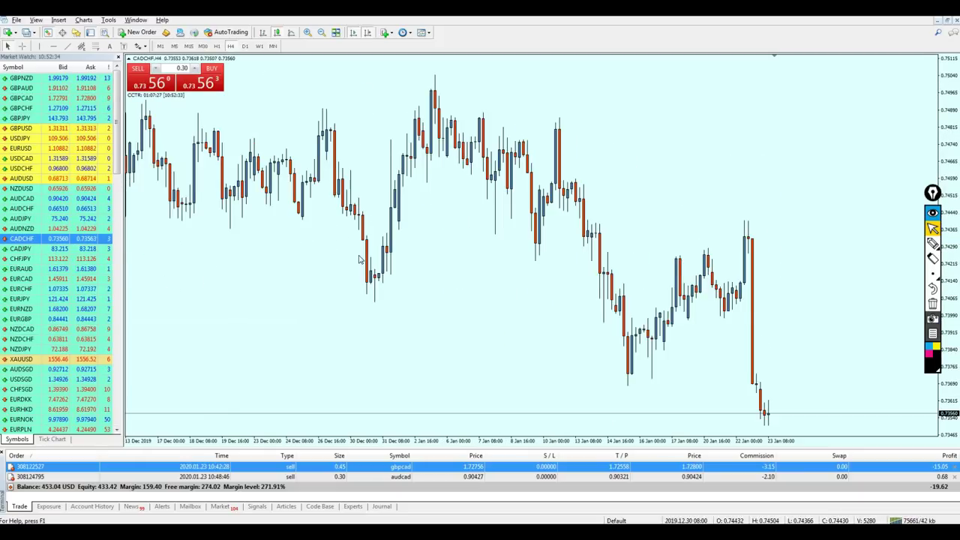
Zoom and measure a move on CADCHF, then show CADJPY and finally GBPNZD.
key("minus")
key("minus")
key("minus")
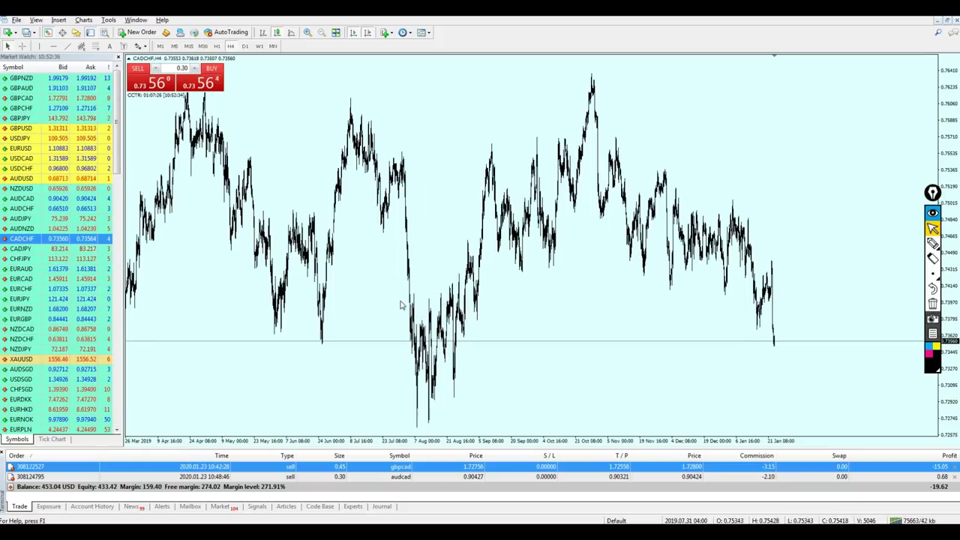
key("plus")
key("plus")
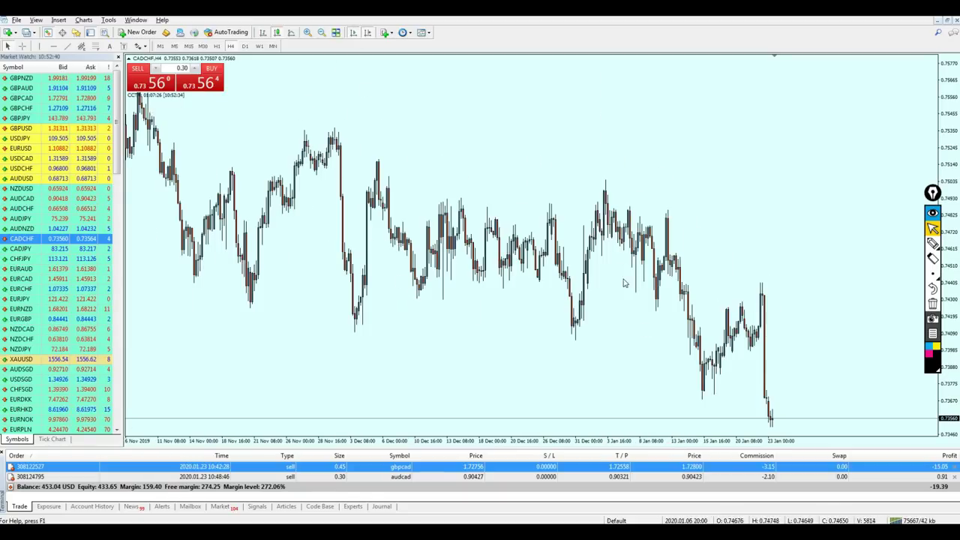
middle_click(756, 409)
left_click_drag(774, 417, 777, 386)
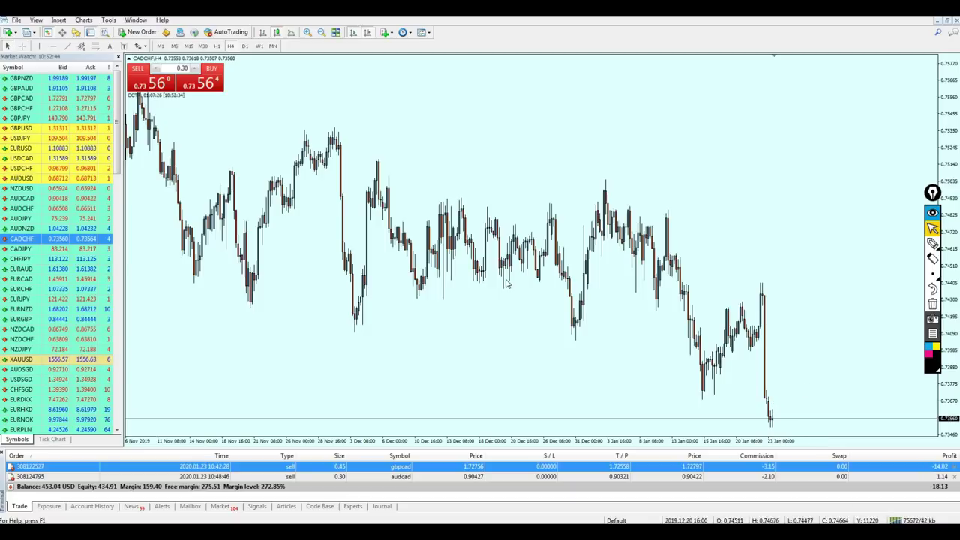
left_click_drag(69, 250, 376, 255)
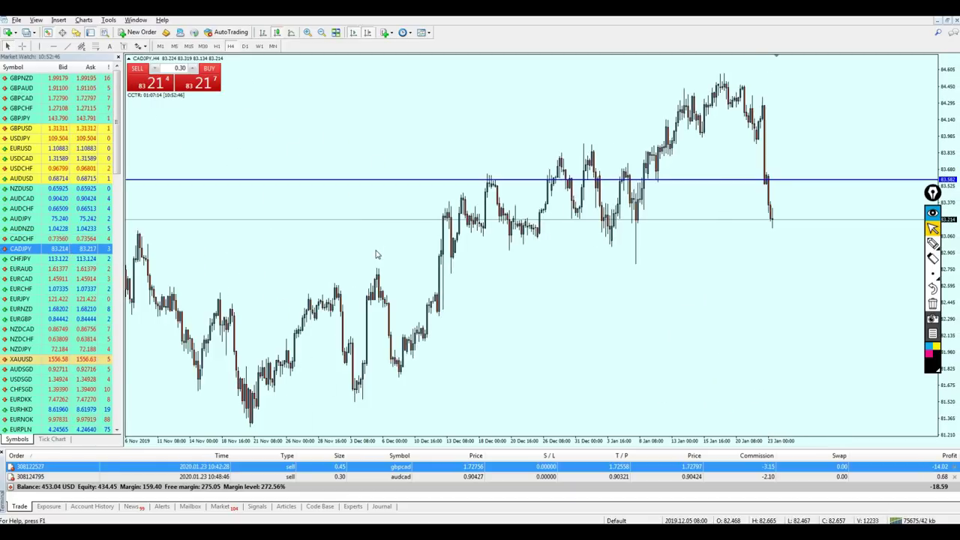
left_click_drag(42, 78, 399, 135)
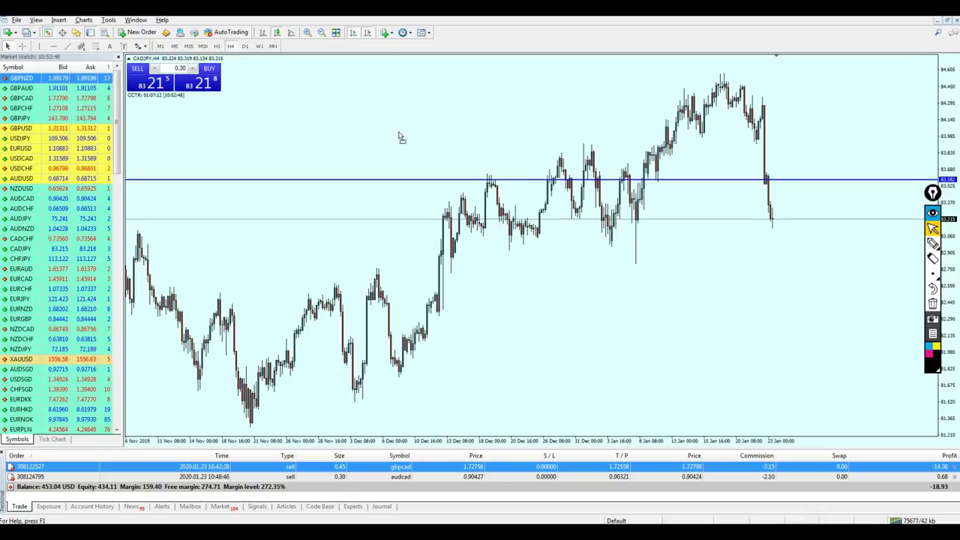
Switch GBPNZD to M15 and zoom in on the recent candles.
left_click(189, 46)
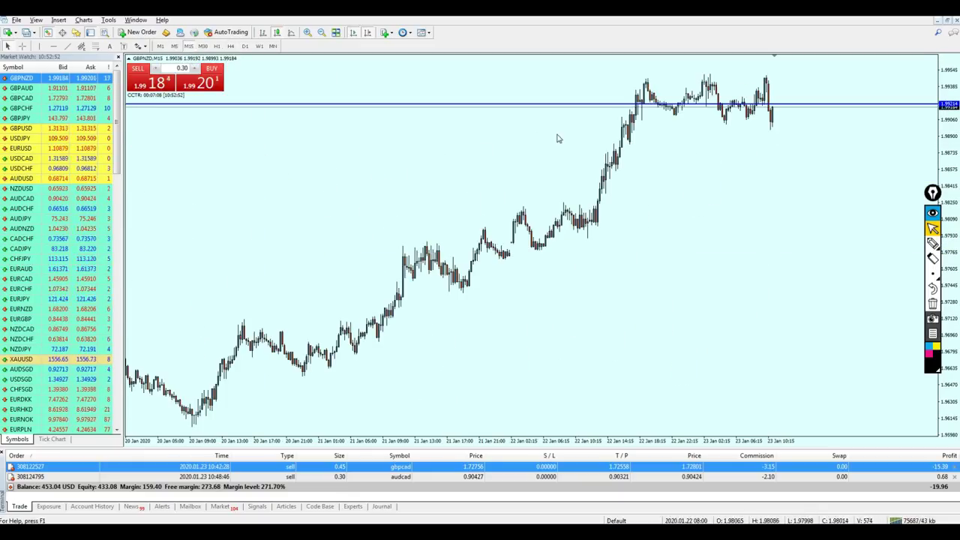
key("plus")
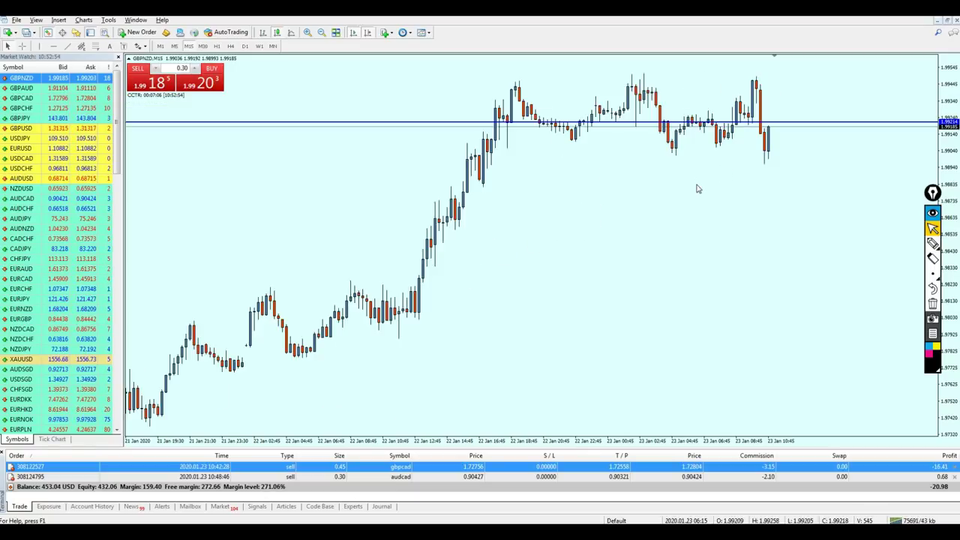
key("plus")
key("minus")
key("plus")
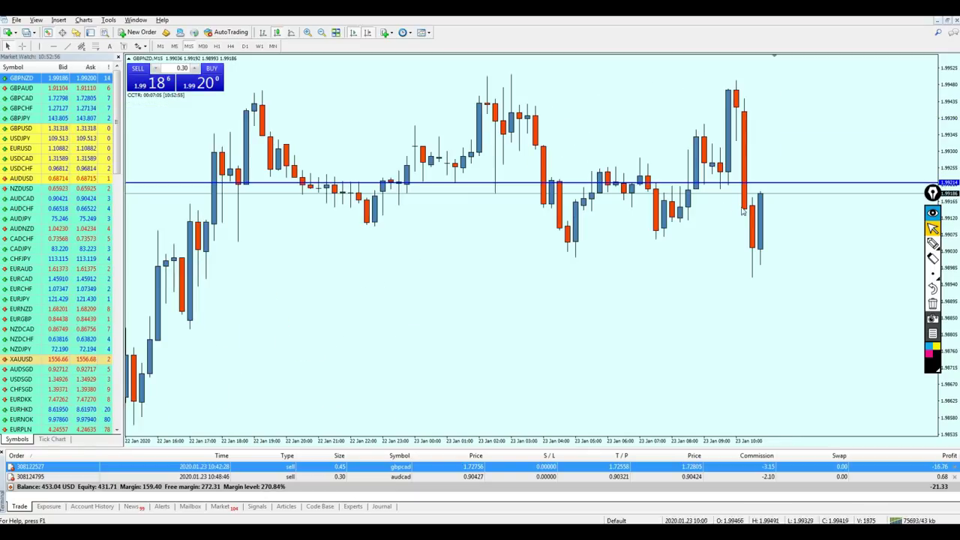
Pen-circle candles along the price line with an arrow, then clear the drawings.
left_click(932, 243)
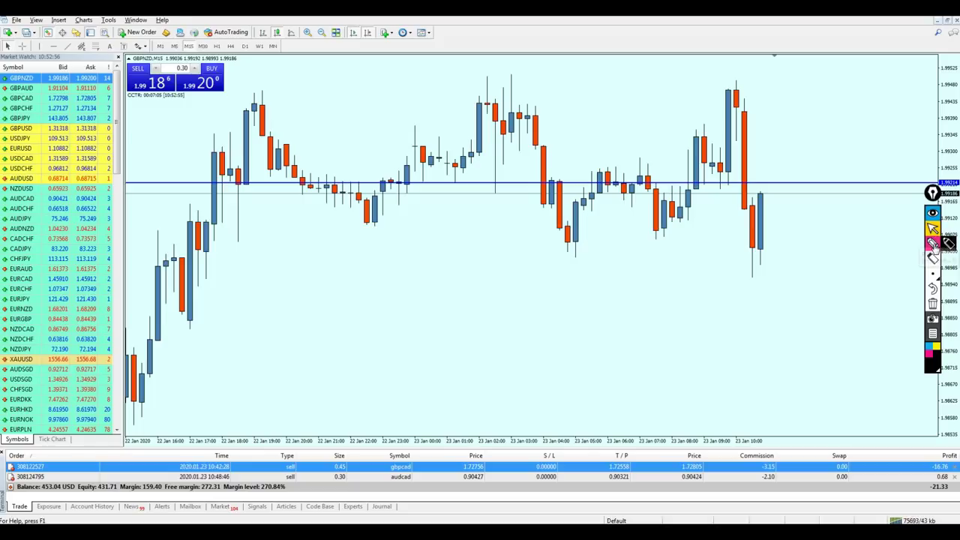
left_click_drag(705, 192, 702, 173)
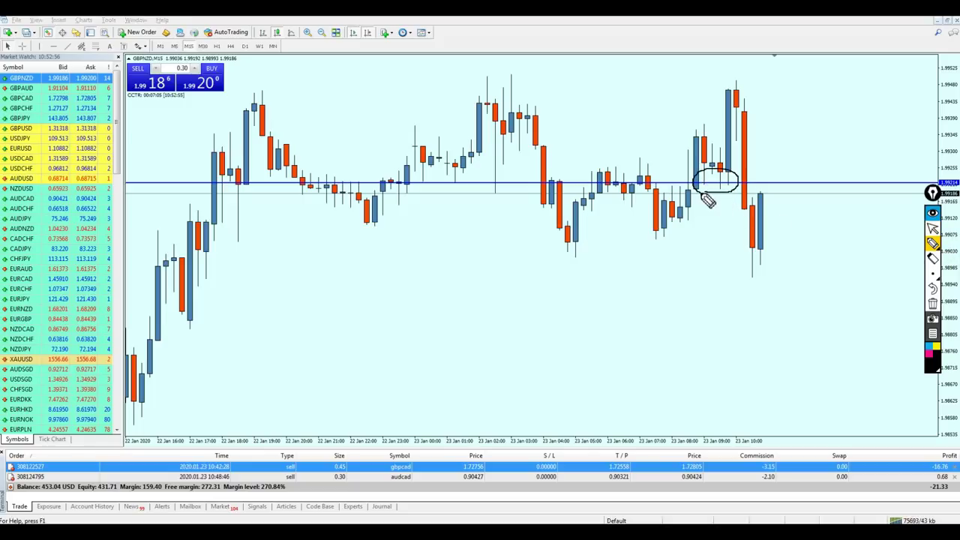
mouse_move(694, 246)
left_mouse_down()
mouse_move(729, 204)
mouse_move(745, 213)
left_mouse_up()
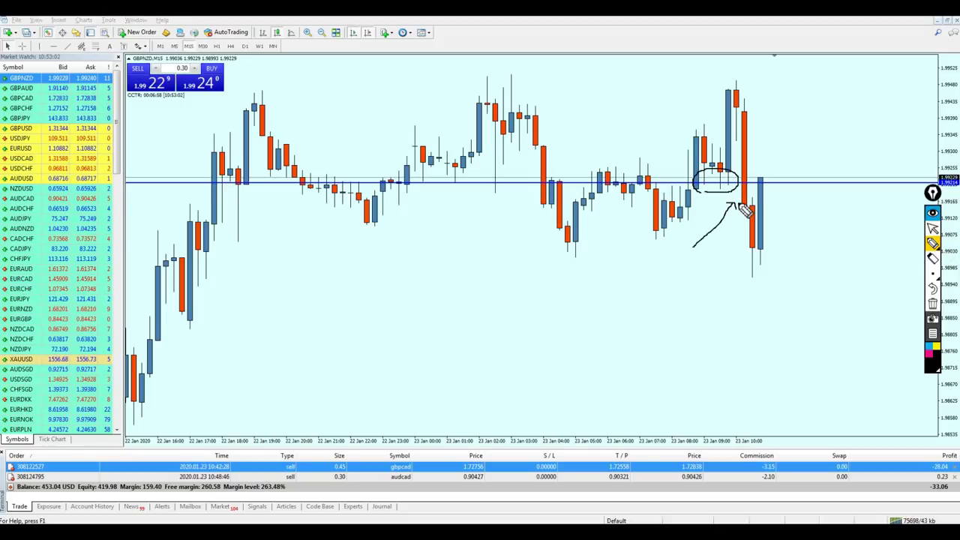
mouse_move(592, 184)
left_mouse_down()
mouse_move(660, 161)
mouse_move(633, 196)
left_mouse_up()
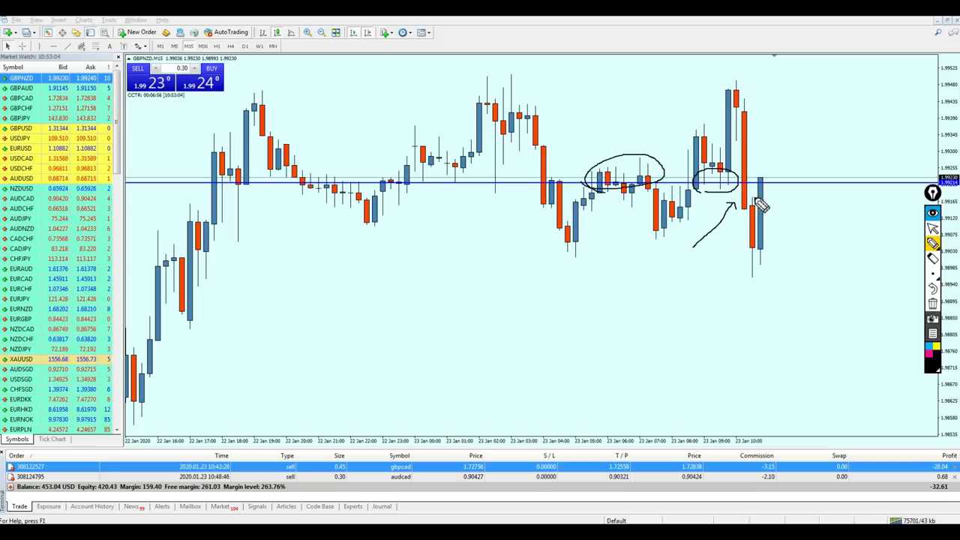
left_click(932, 303)
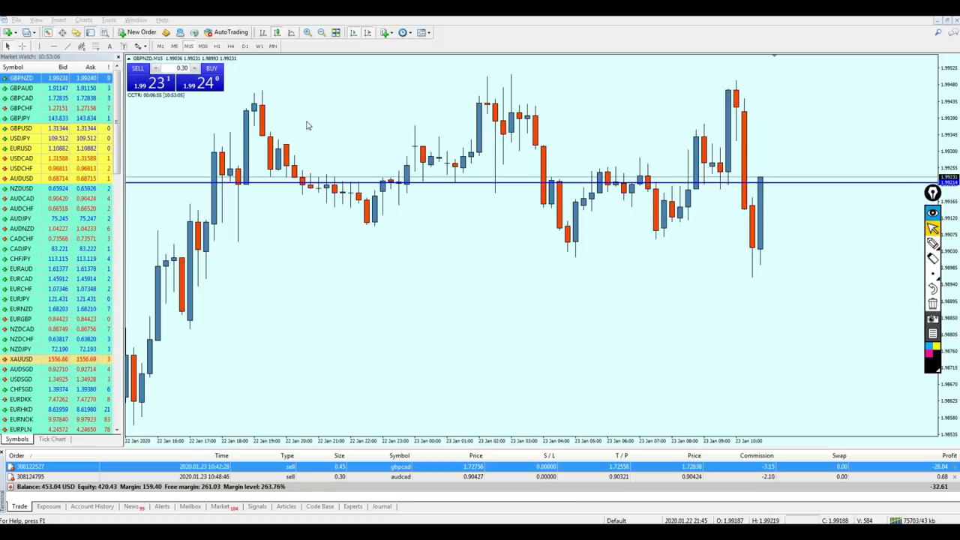
Sell 0.30 lots of GBPNZD and view the chart zoomed out on H4.
left_click(157, 83)
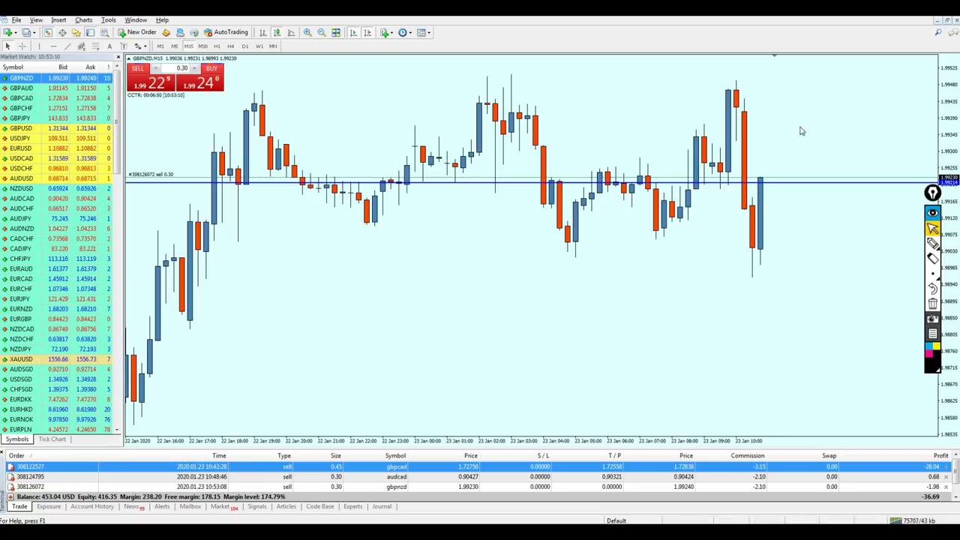
left_click(230, 45)
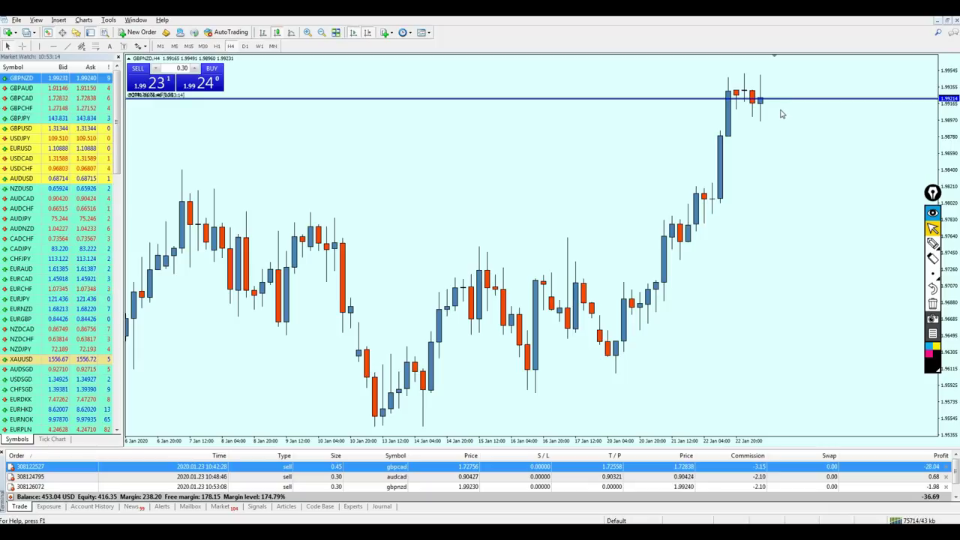
key("minus")
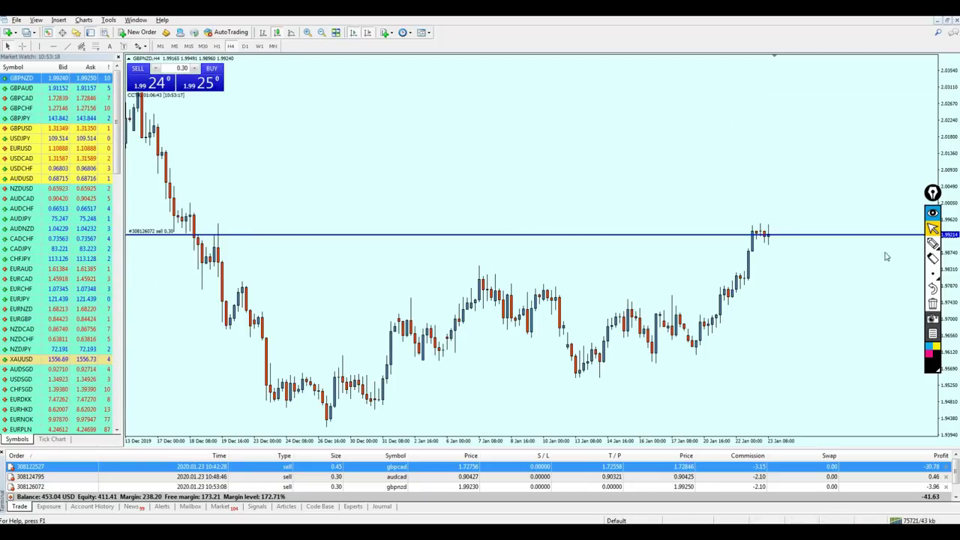
Circle candles near the order line labelled R1 and R2, then clear the drawings.
left_click(931, 242)
left_click_drag(188, 243, 246, 253)
mouse_move(247, 172)
left_mouse_down()
mouse_move(268, 209)
mouse_move(285, 210)
left_mouse_up()
left_click_drag(776, 201, 772, 201)
mouse_move(732, 161)
left_mouse_down()
mouse_move(748, 193)
mouse_move(774, 194)
left_mouse_up()
mouse_move(777, 171)
left_mouse_down()
mouse_move(803, 196)
mouse_move(819, 192)
left_mouse_up()
left_click(933, 303)
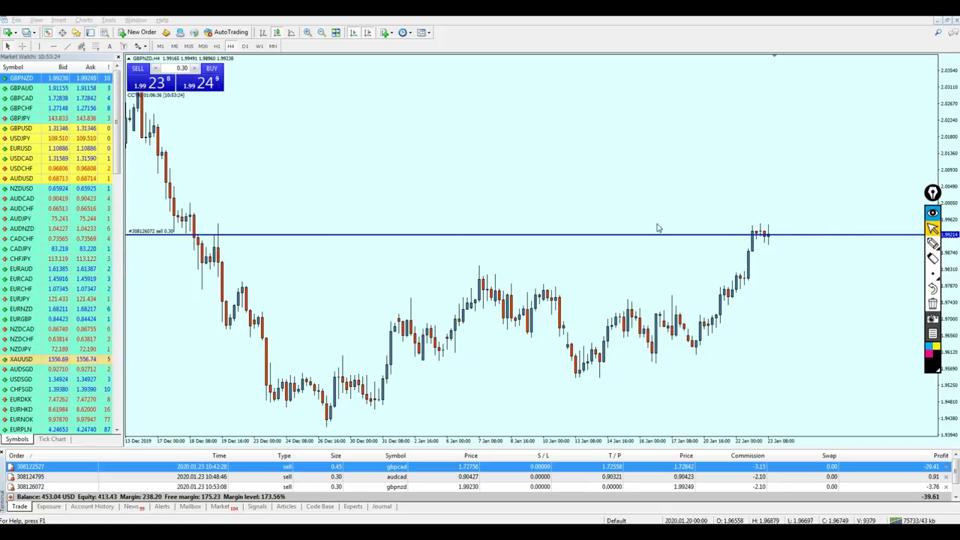
Switch the GBPNZD chart to M30 and adjust the zoom.
left_click(188, 46)
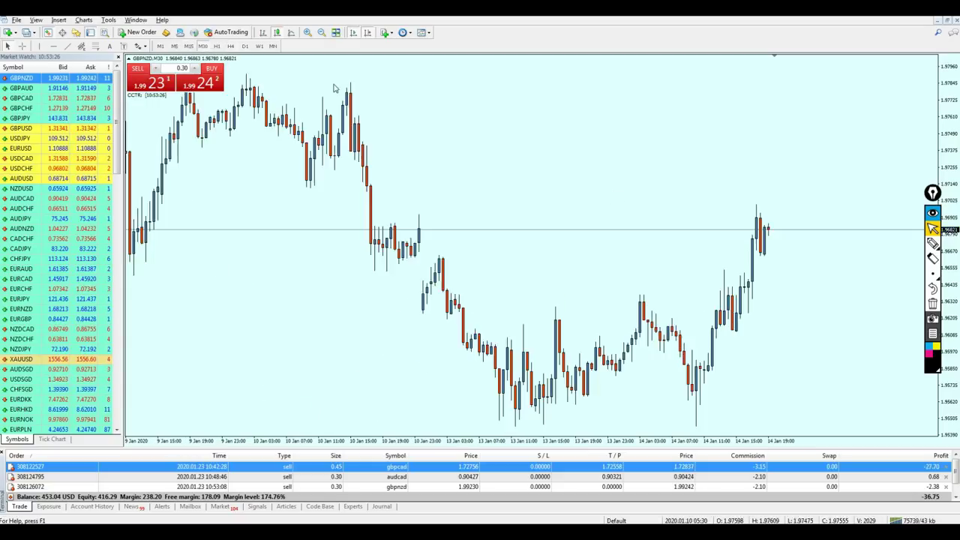
left_click(202, 46)
key("plus")
key("minus")
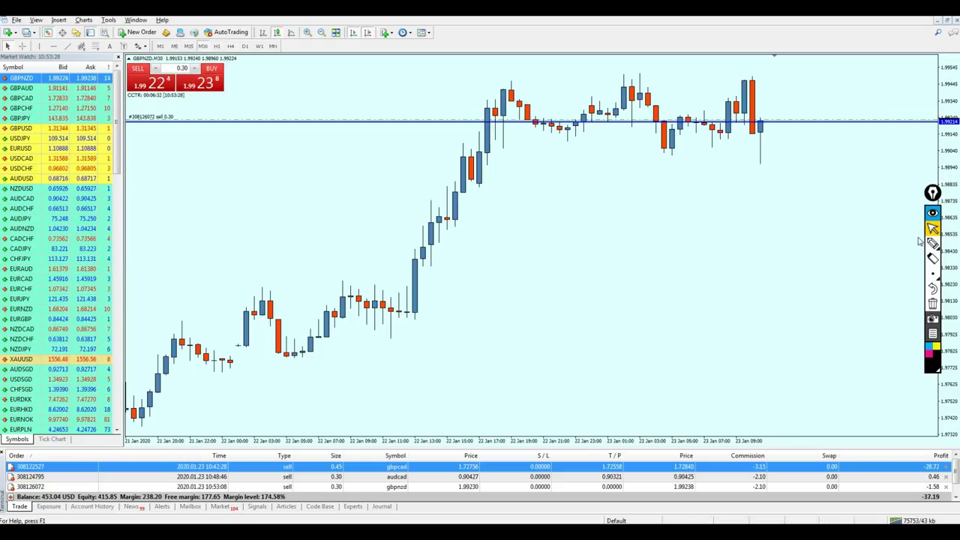
left_click(933, 243)
left_click_drag(701, 184, 753, 147)
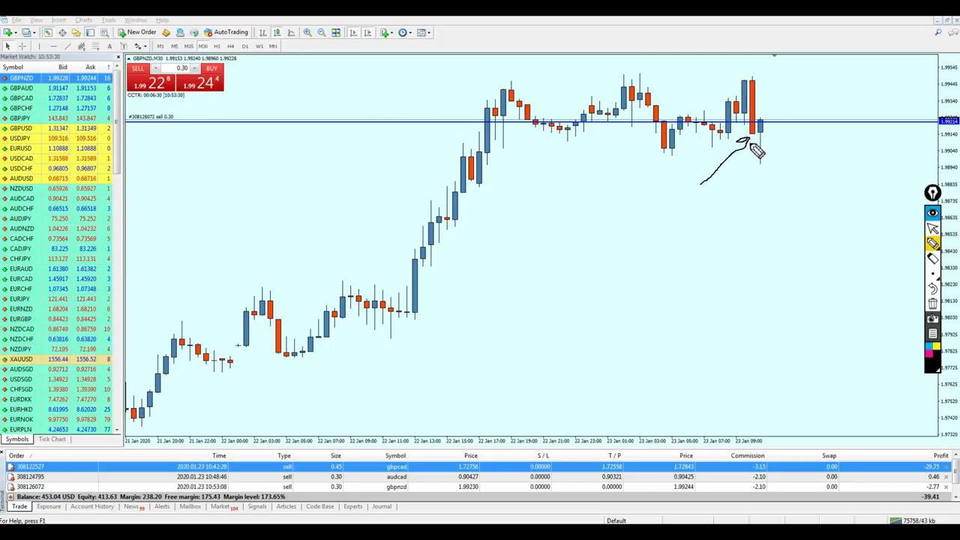
mouse_move(670, 126)
left_mouse_down()
mouse_move(714, 126)
mouse_move(673, 127)
left_mouse_up()
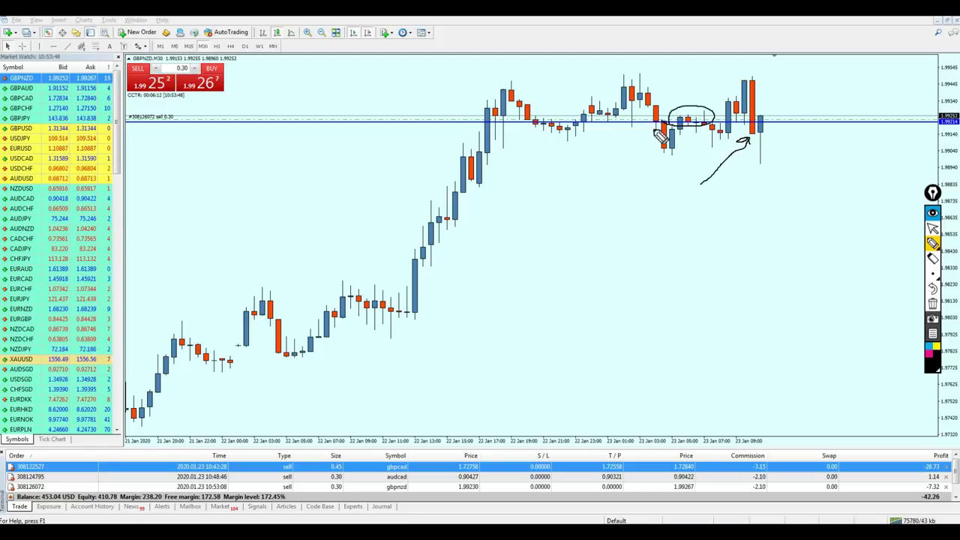
mouse_move(670, 131)
left_mouse_down()
mouse_move(689, 111)
mouse_move(699, 127)
left_mouse_up()
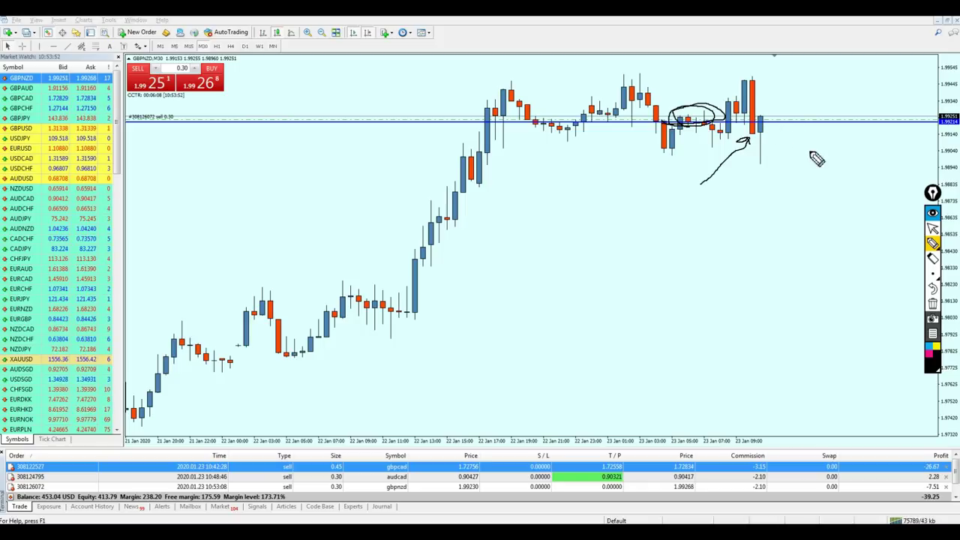
left_click(932, 229)
left_click(932, 303)
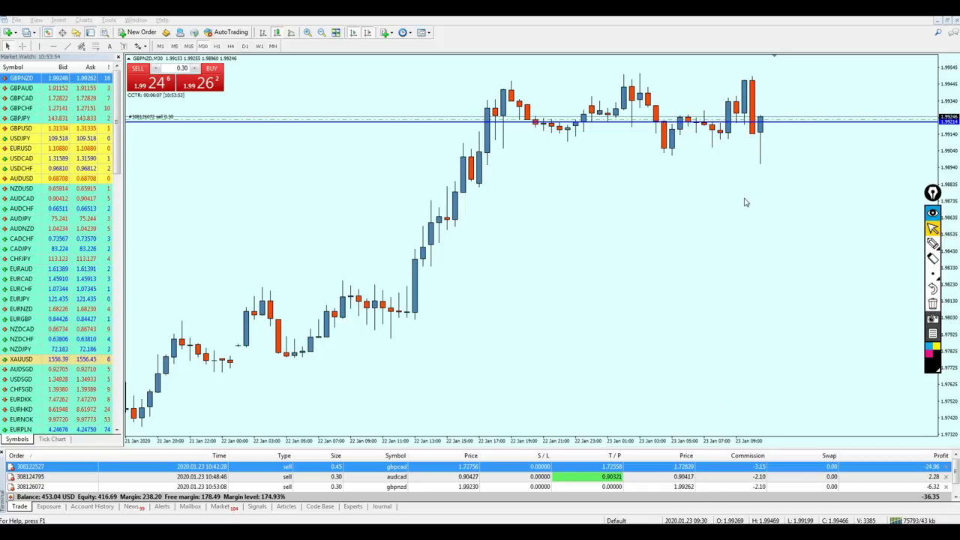
left_click_drag(767, 119, 764, 156)
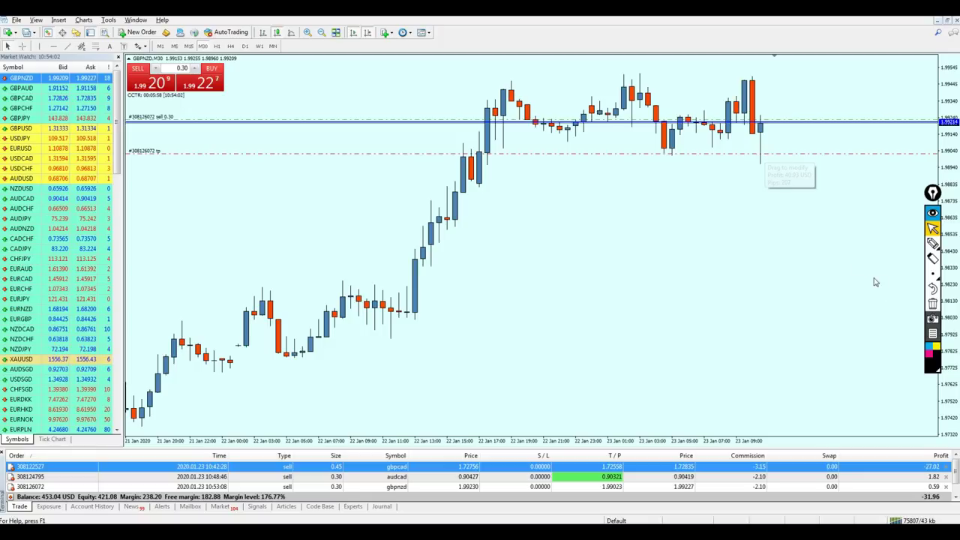
Pen-circle candles near the take-profit and price lines, then clear the drawings.
left_click(932, 242)
mouse_move(765, 180)
left_mouse_down()
mouse_move(797, 182)
mouse_move(791, 165)
left_mouse_up()
mouse_move(729, 130)
left_mouse_down()
mouse_move(722, 118)
mouse_move(675, 127)
left_mouse_up()
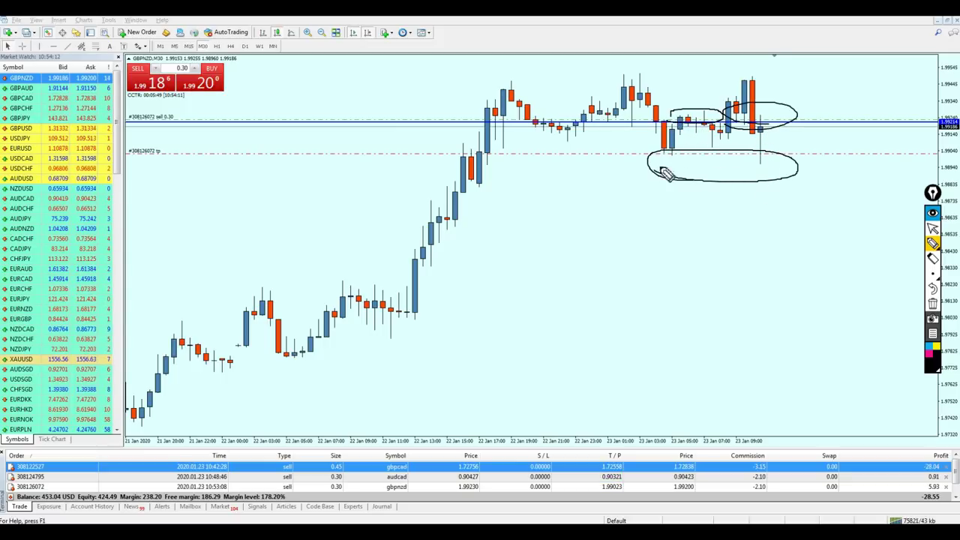
left_click_drag(760, 175, 772, 171)
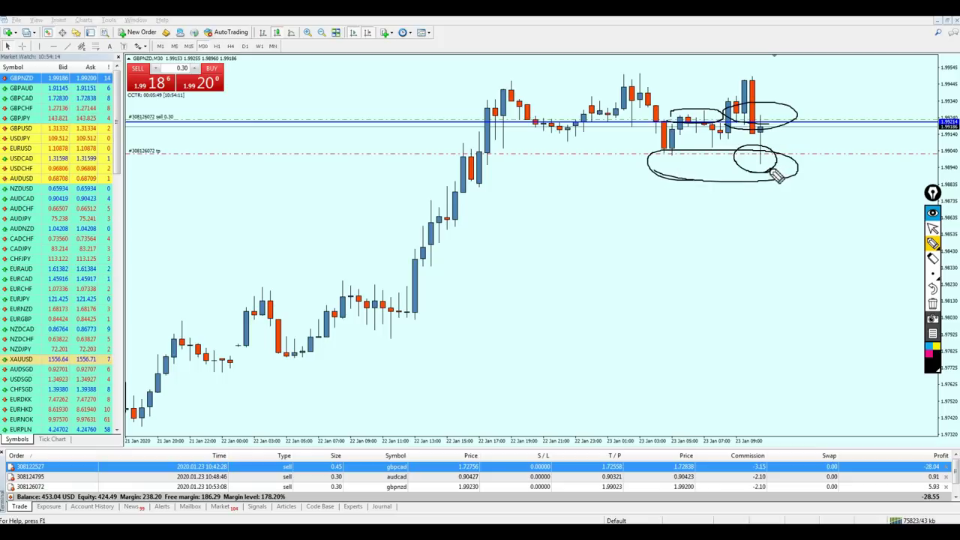
left_click_drag(772, 131, 776, 165)
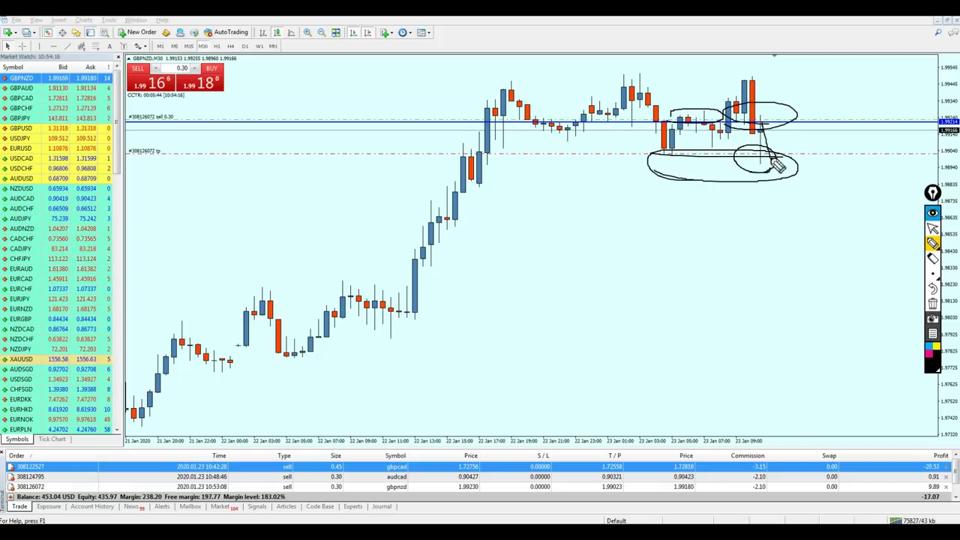
left_click(933, 303)
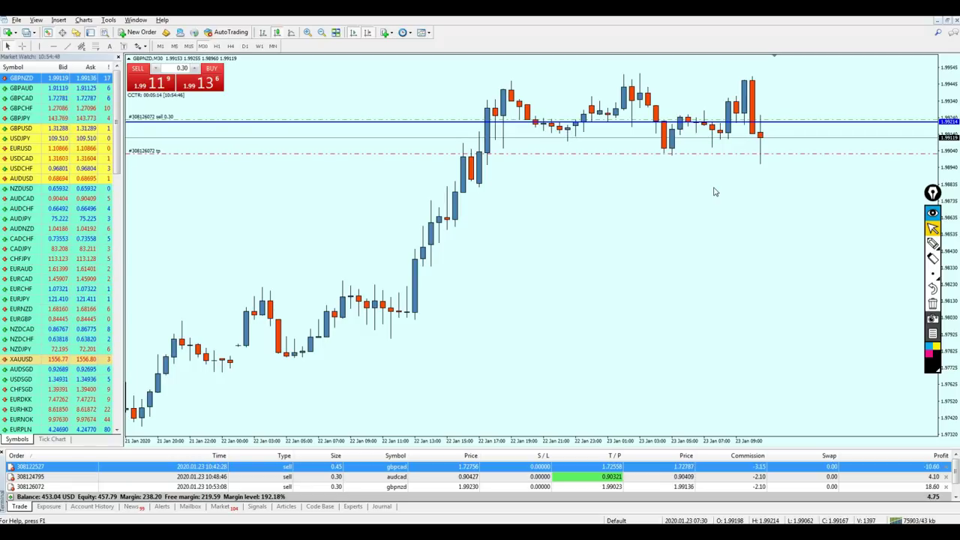
left_click(931, 243)
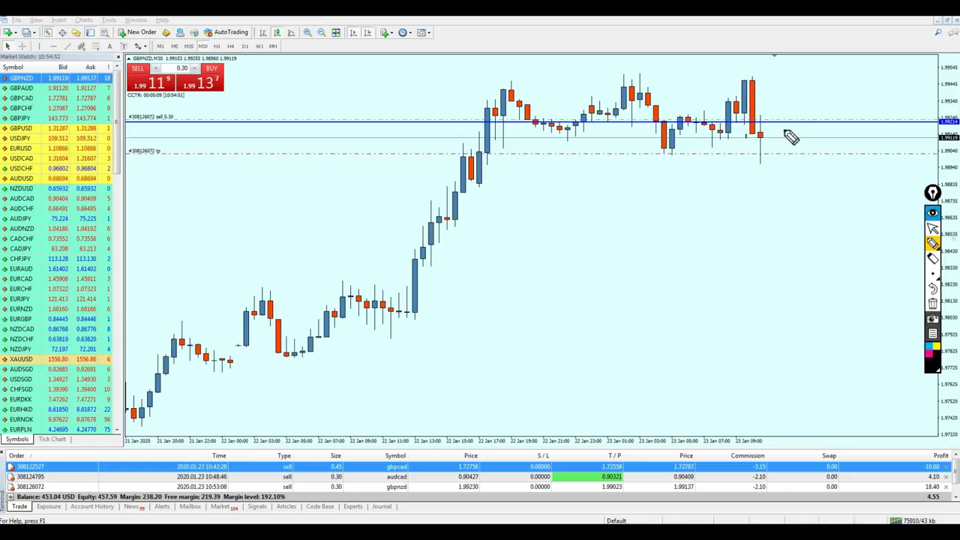
Sketch circles and a rising curve on GBPNZD, clear them, and toggle the crosshair off.
left_click_drag(787, 135, 765, 155)
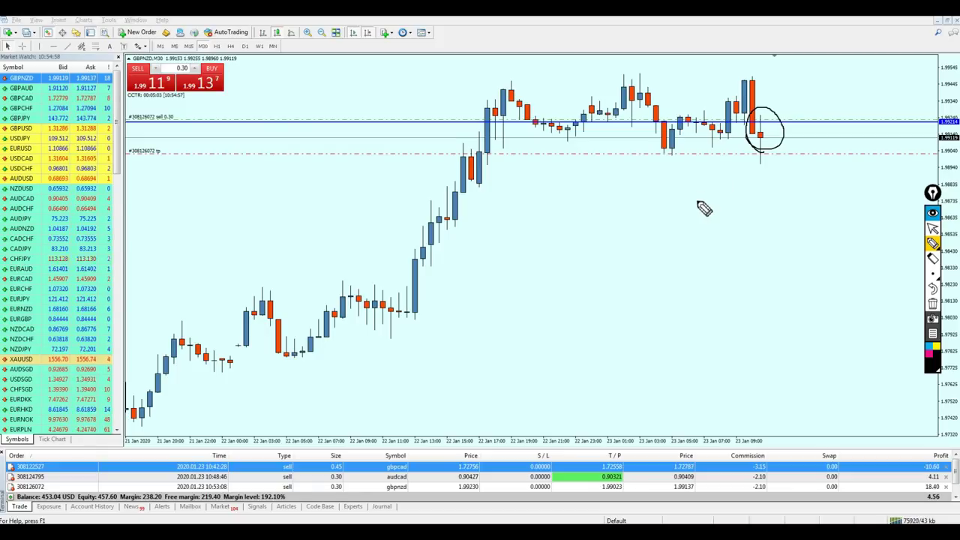
left_click_drag(210, 288, 577, 301)
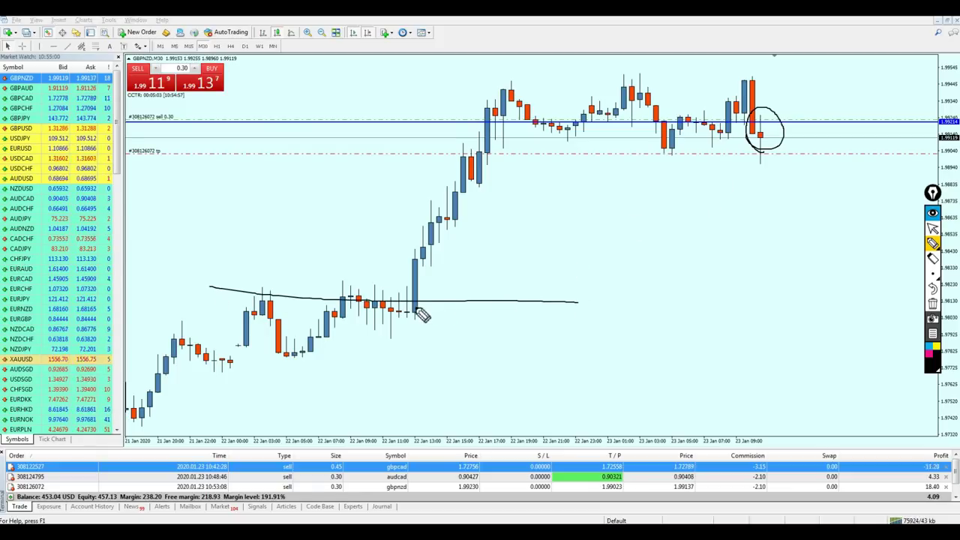
mouse_move(415, 308)
left_mouse_down()
mouse_move(536, 119)
mouse_move(552, 129)
left_mouse_up()
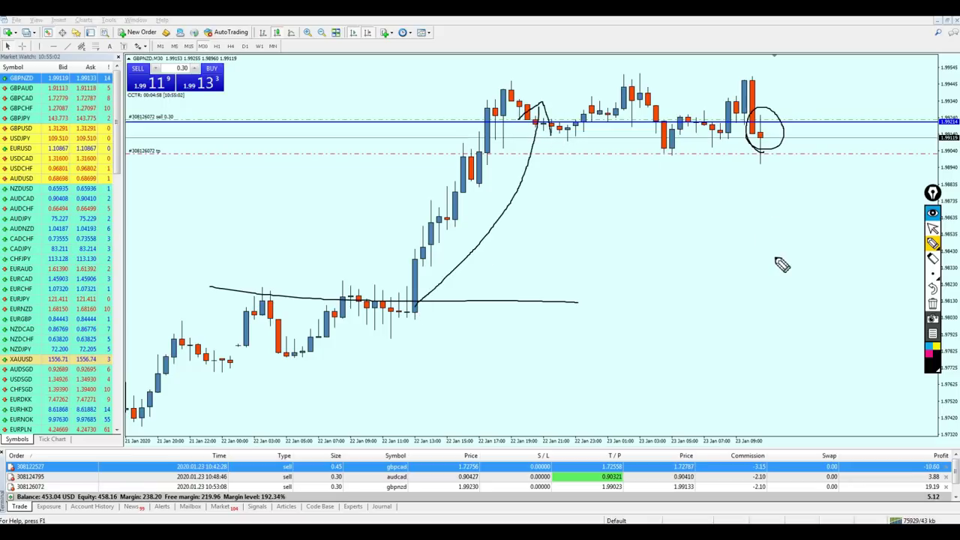
mouse_move(755, 139)
left_mouse_down()
mouse_move(772, 131)
mouse_move(761, 149)
left_mouse_up()
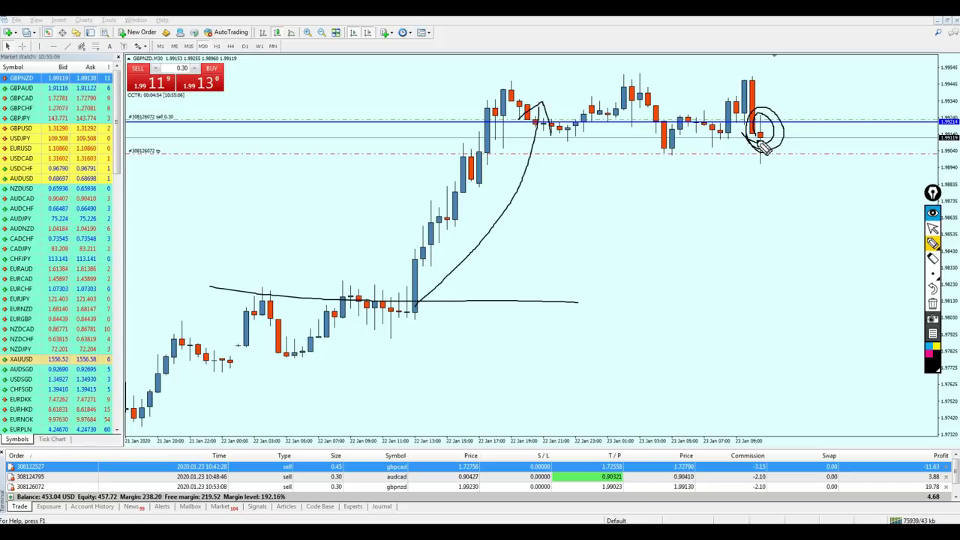
left_click(933, 228)
left_click(934, 304)
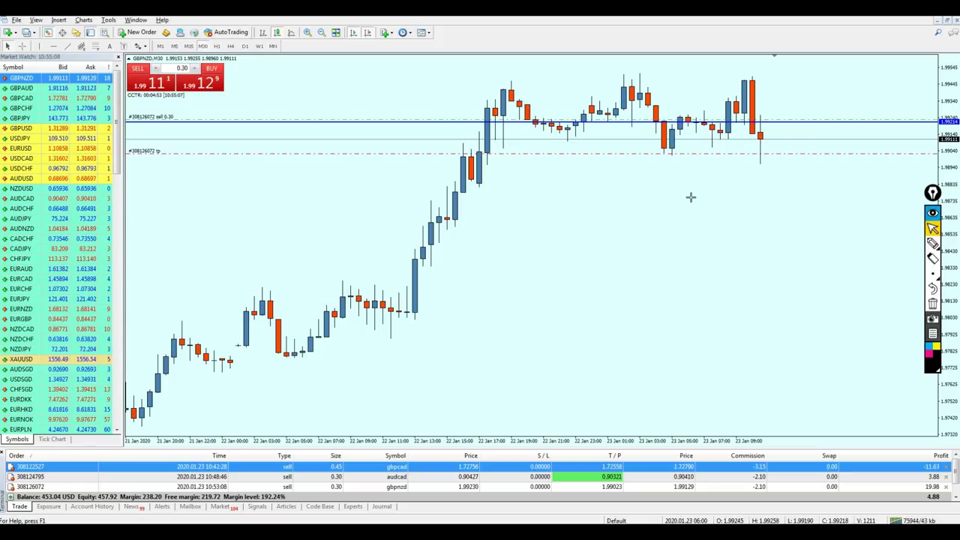
middle_click(761, 135)
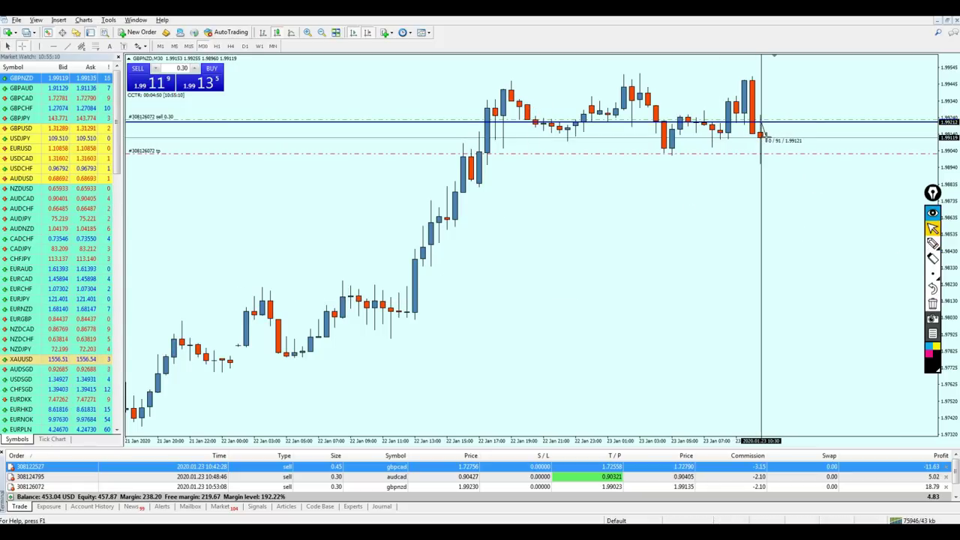
middle_click(760, 135)
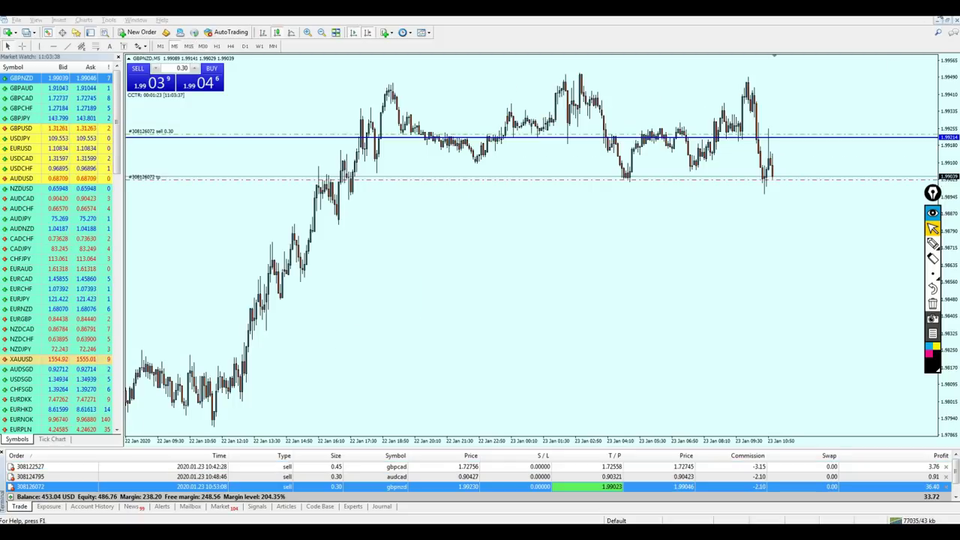
Review GBPNZD on M15 and M30, then close its sell trade, lifting the balance to 487.14 USD.
middle_click(785, 142)
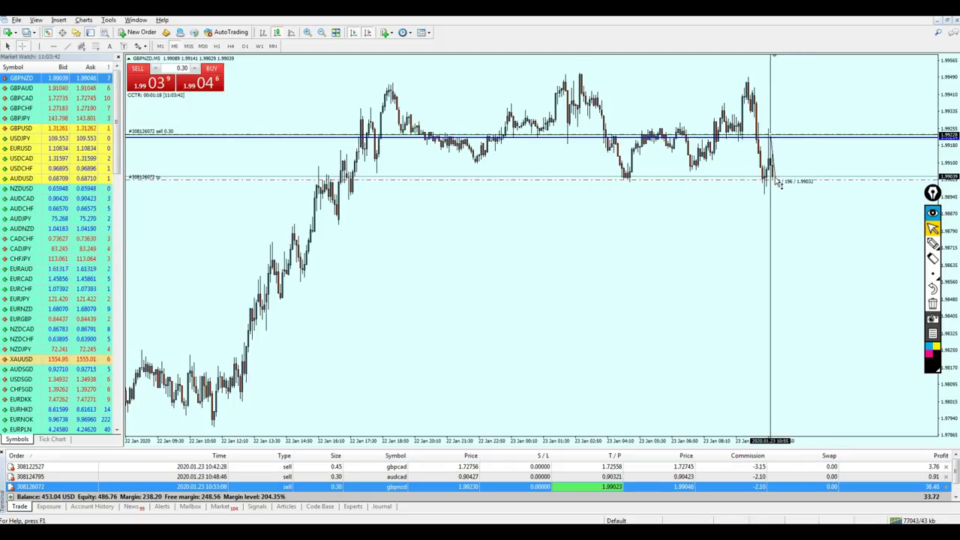
left_click(188, 46)
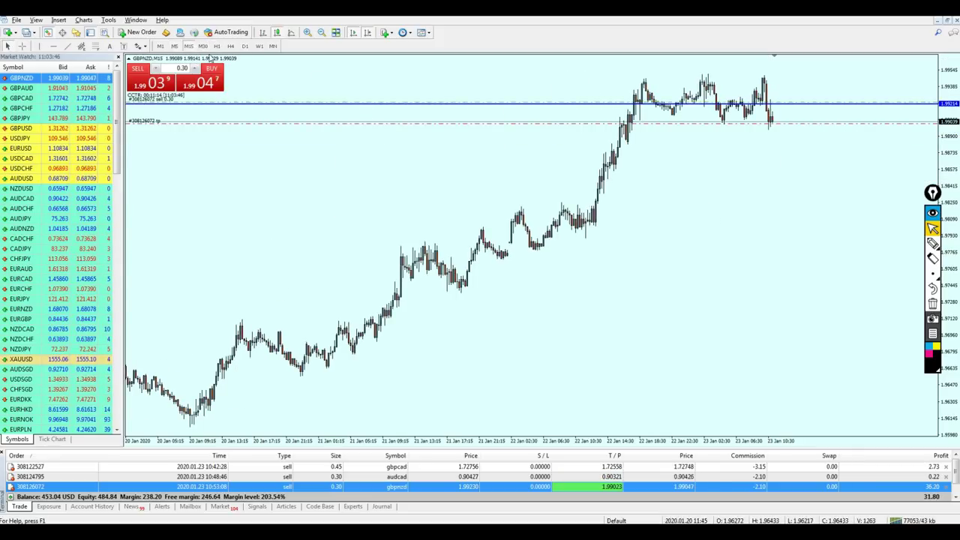
left_click(202, 46)
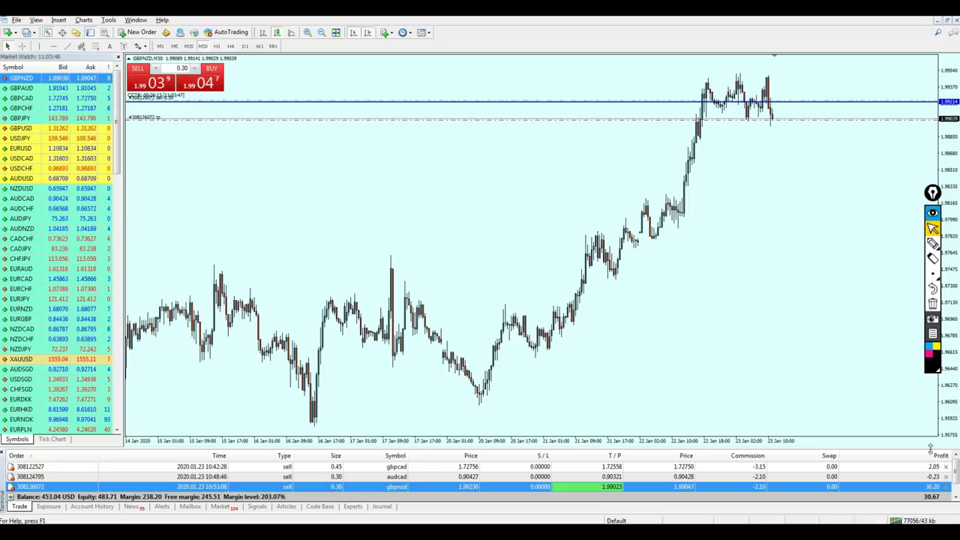
left_click(946, 488)
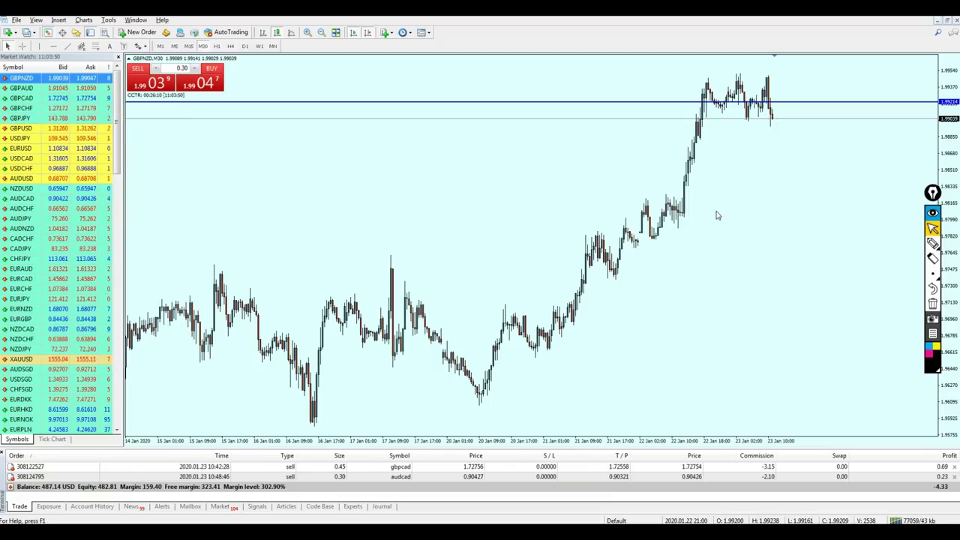
Return the chart to M5 and bring up the GBPCAD trade's chart.
left_click(174, 45)
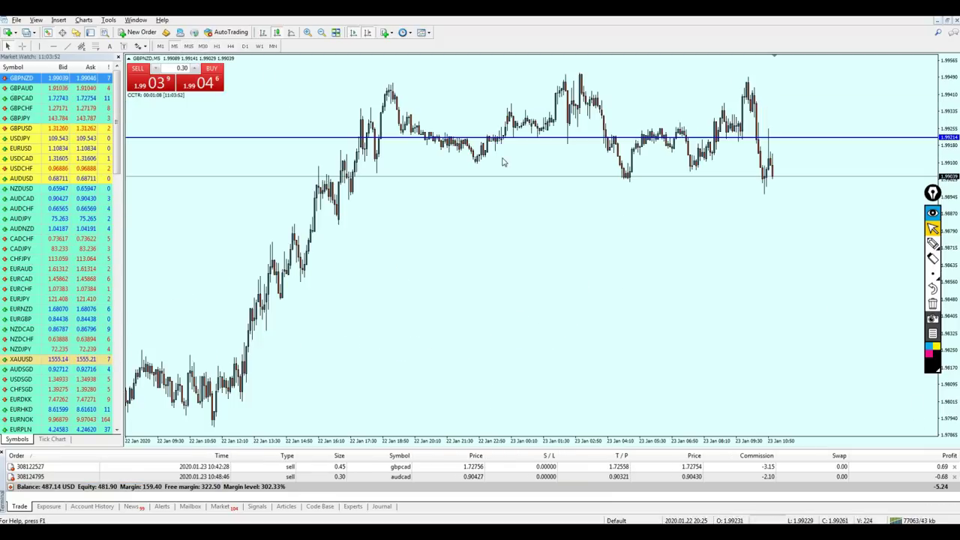
middle_click(768, 140)
middle_click(769, 142)
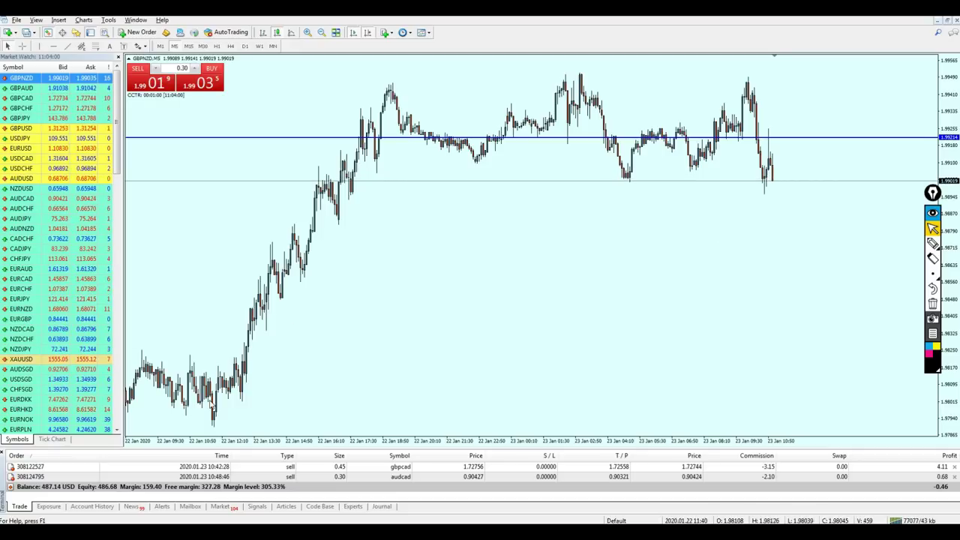
left_click(772, 467)
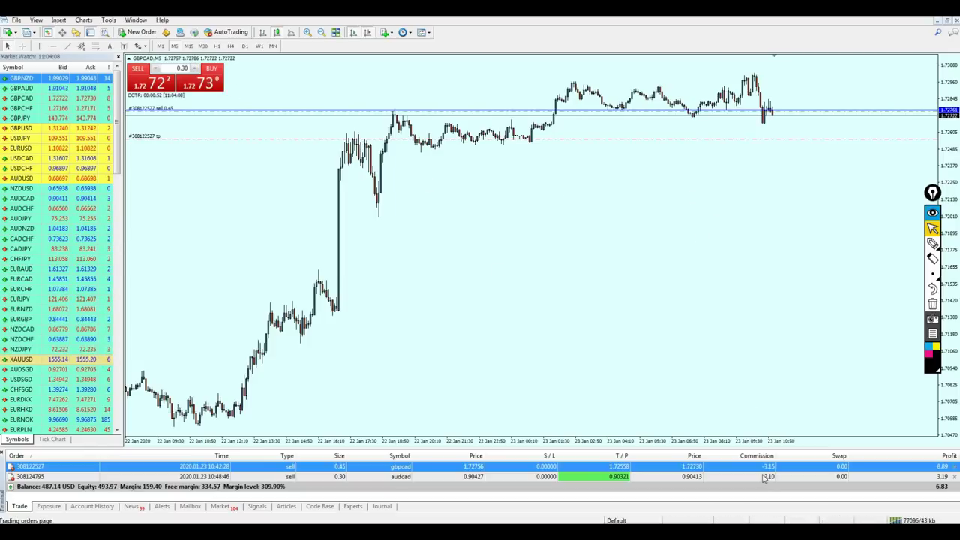
Select the AUDCAD trade and view its chart on the H4 timeframe.
key("Down")
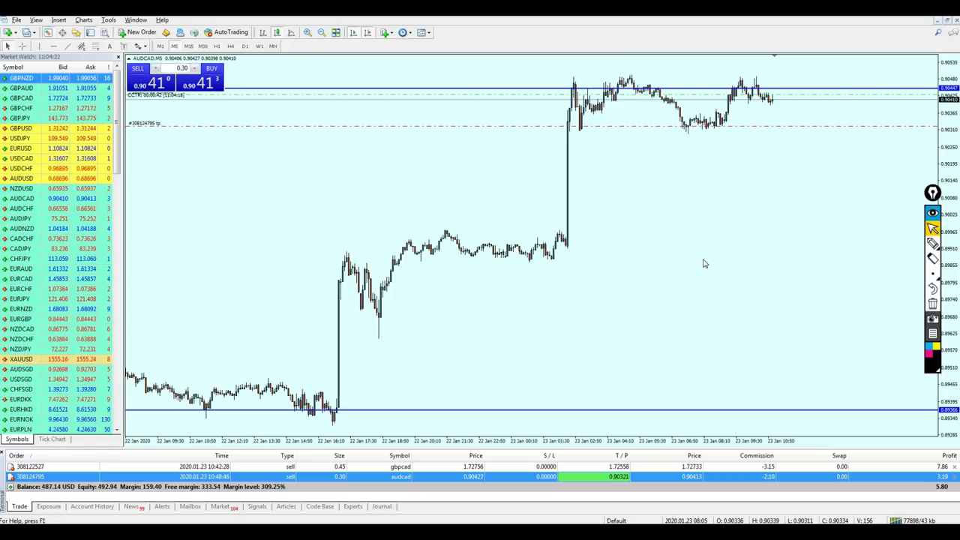
left_click(231, 46)
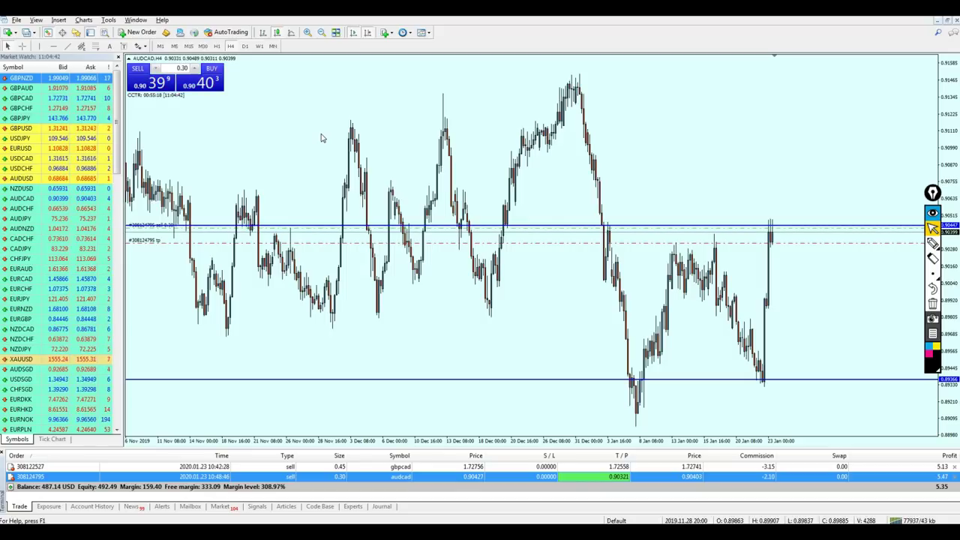
Step the AUDCAD chart through H1, M30, M15 and M5.
left_click(206, 46)
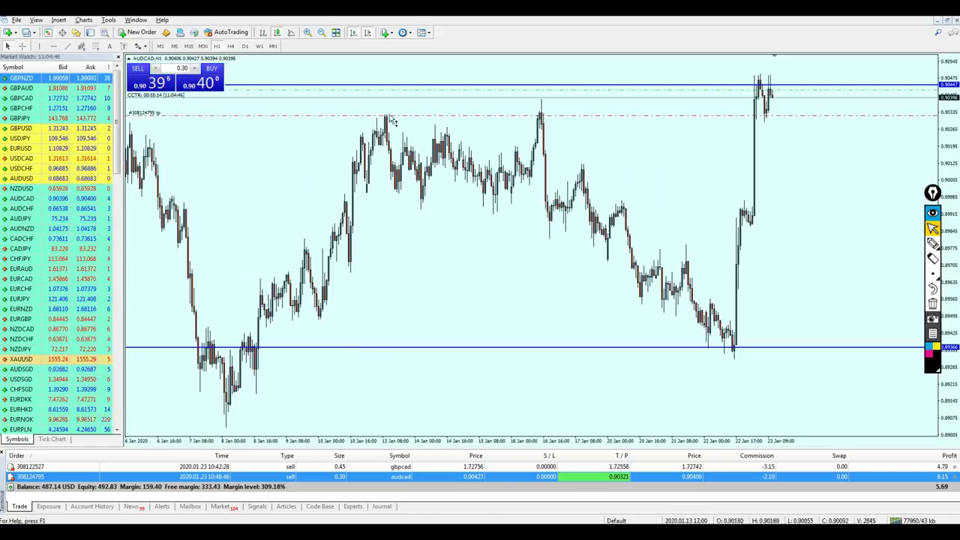
left_click(204, 46)
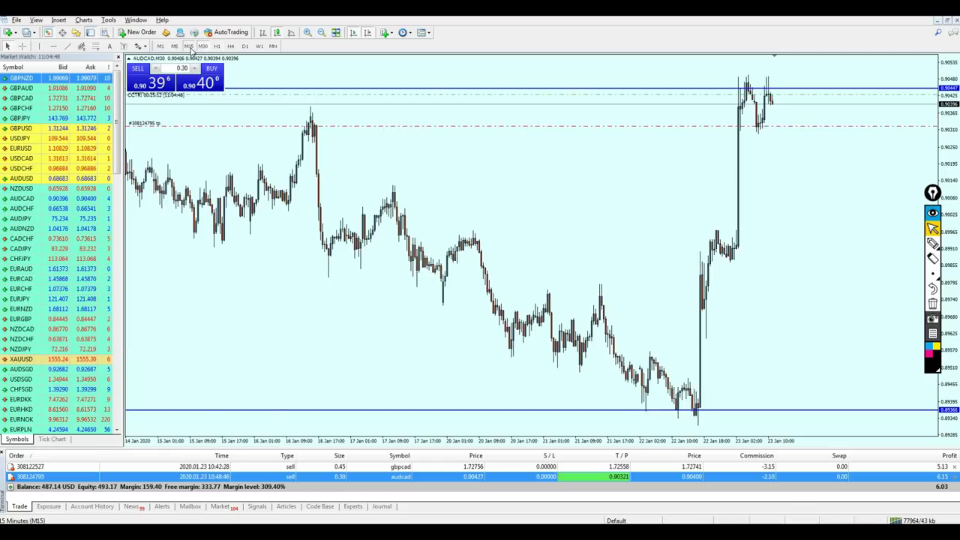
left_click(188, 46)
left_click(174, 46)
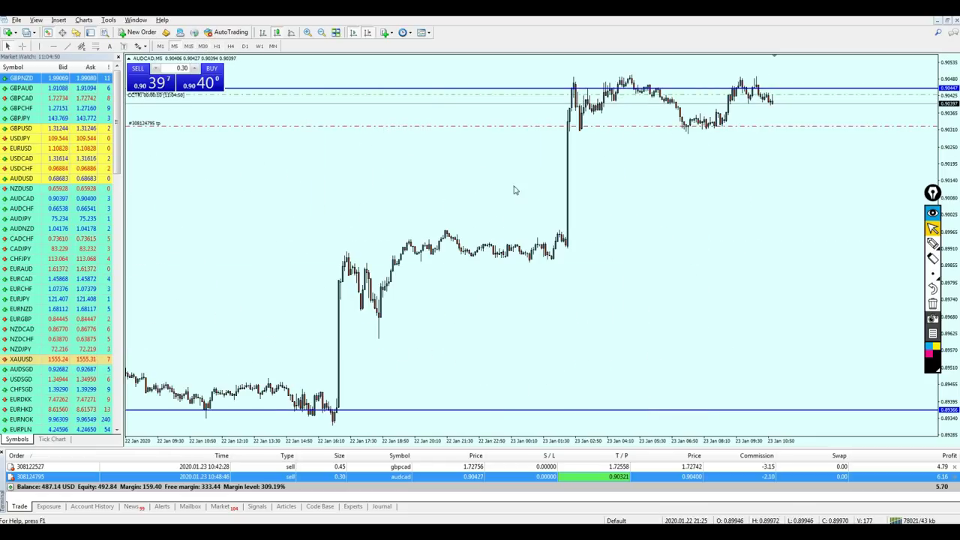
Circle the AUDCAD peak candles with the pen, erase the circles, and set M30.
left_click(933, 244)
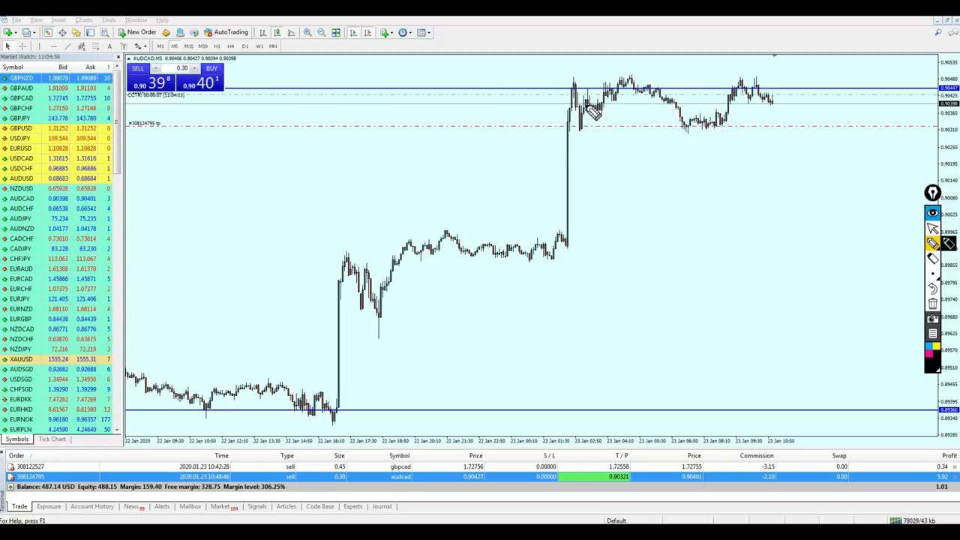
left_click_drag(574, 104, 576, 99)
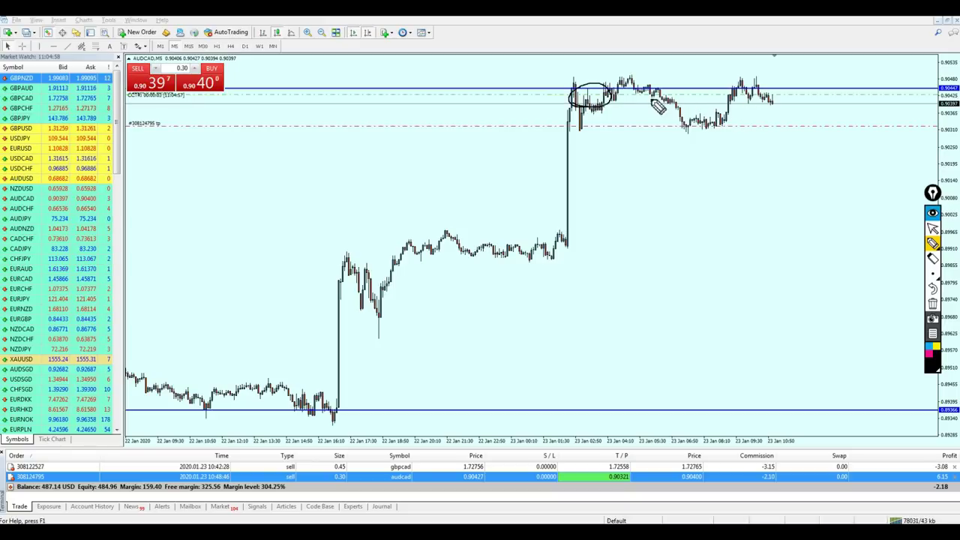
left_click_drag(674, 108, 656, 108)
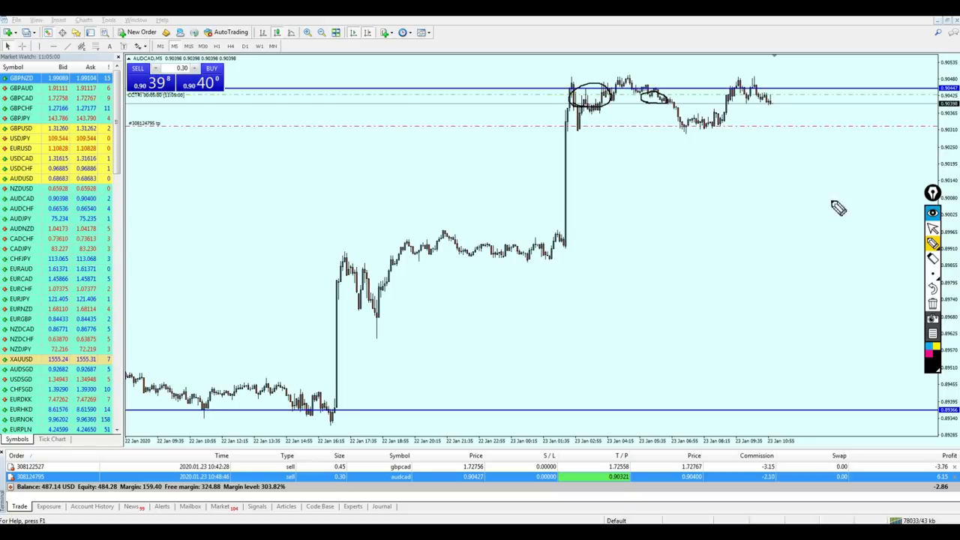
left_click(932, 228)
left_click(932, 303)
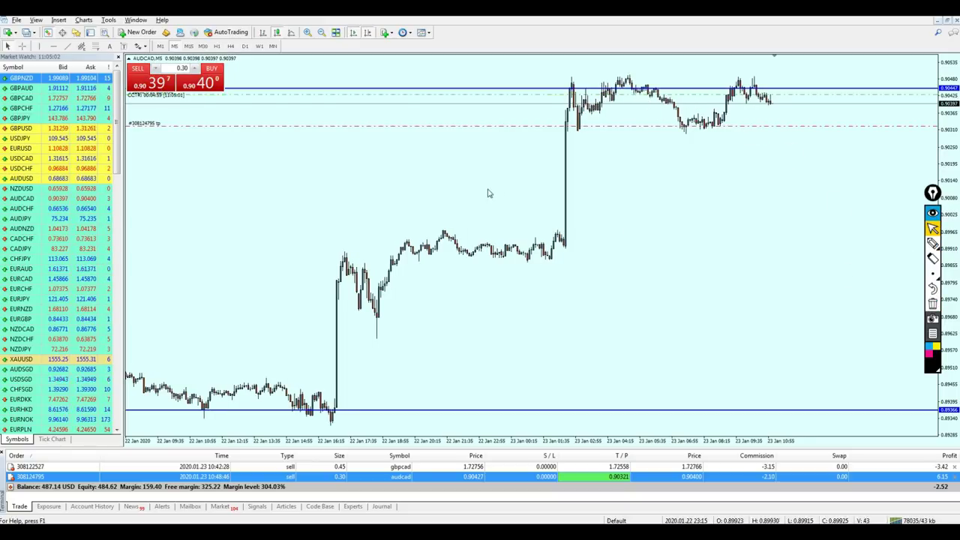
left_click(190, 47)
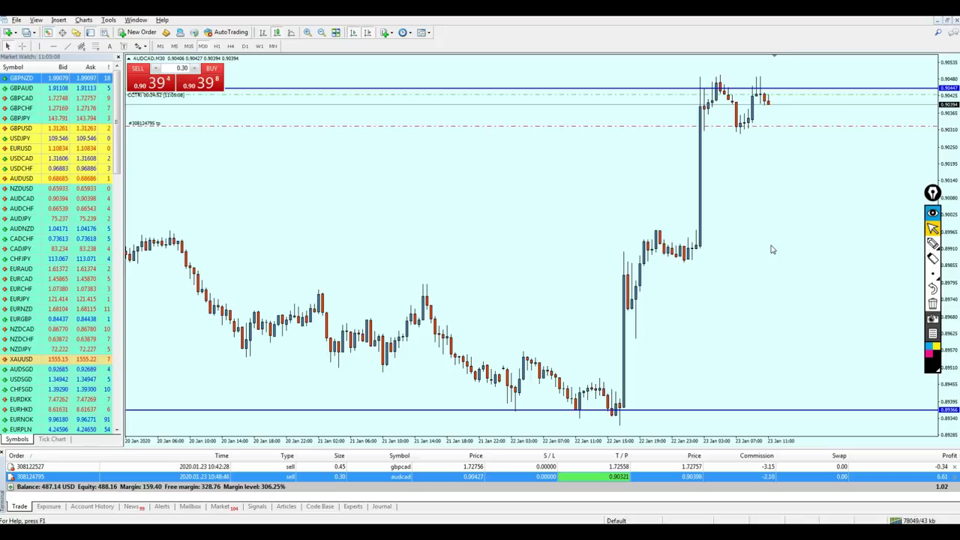
Circle the two AUDCAD peaks with the pen, erase them, then show the GBPCAD chart.
left_click(932, 244)
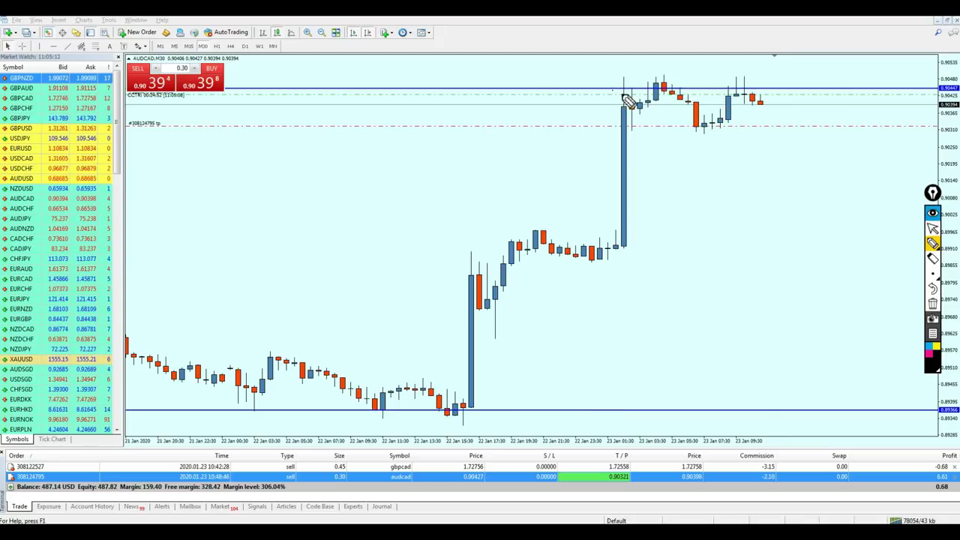
mouse_move(627, 84)
left_mouse_down()
mouse_move(663, 75)
mouse_move(678, 100)
left_mouse_up()
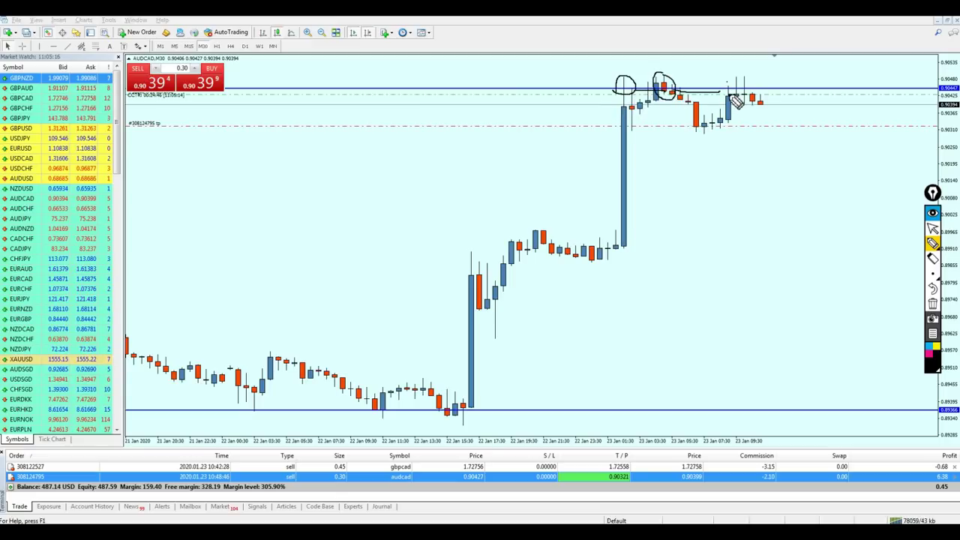
mouse_move(737, 102)
left_mouse_down()
mouse_move(754, 99)
mouse_move(720, 100)
left_mouse_up()
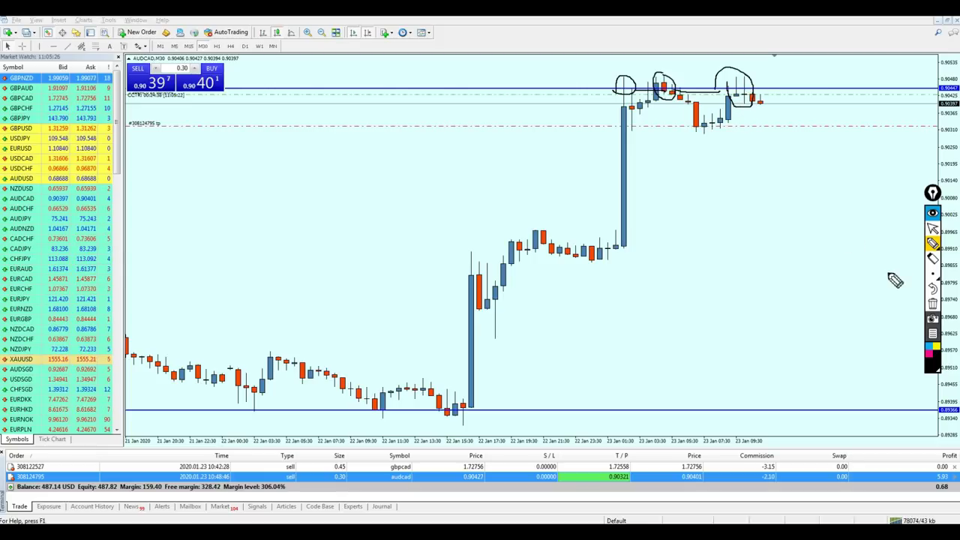
left_click(932, 229)
left_click(933, 303)
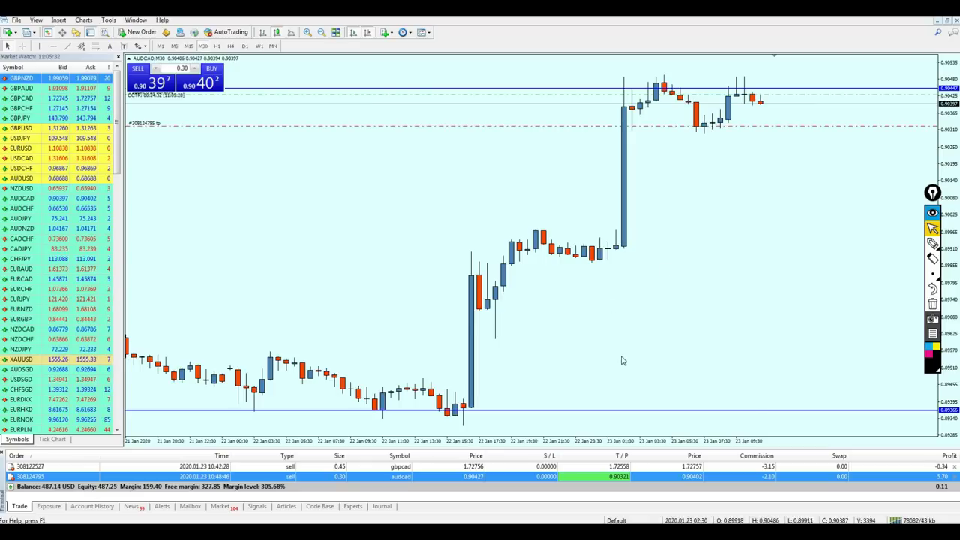
left_click(783, 467)
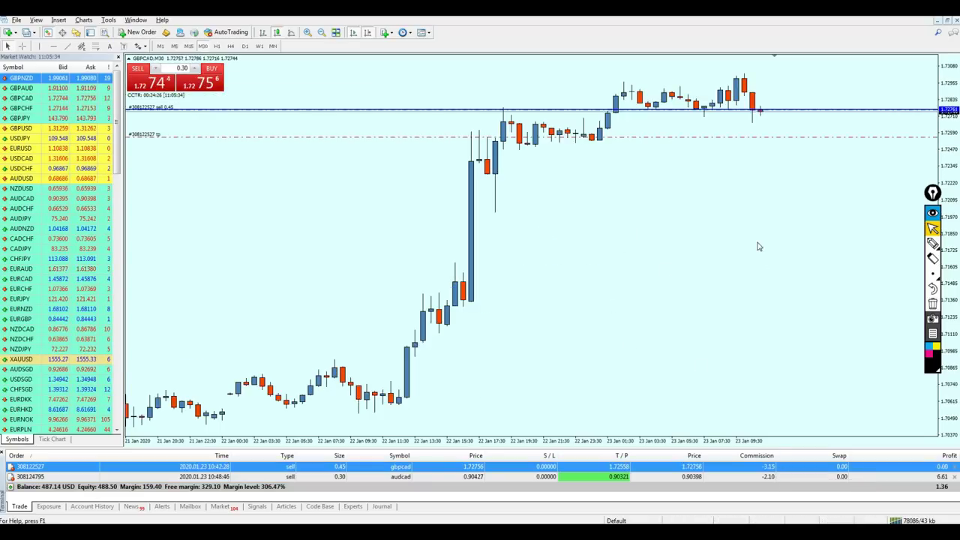
Put GBPCAD on M15, check the latest high with the crosshair, and zoom out over the rally.
left_click(174, 46)
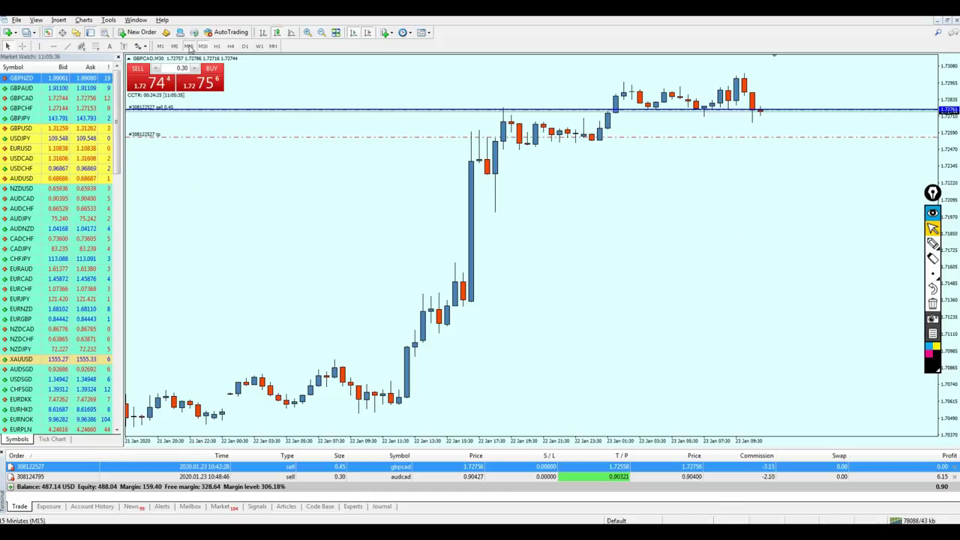
key("minus")
key("minus")
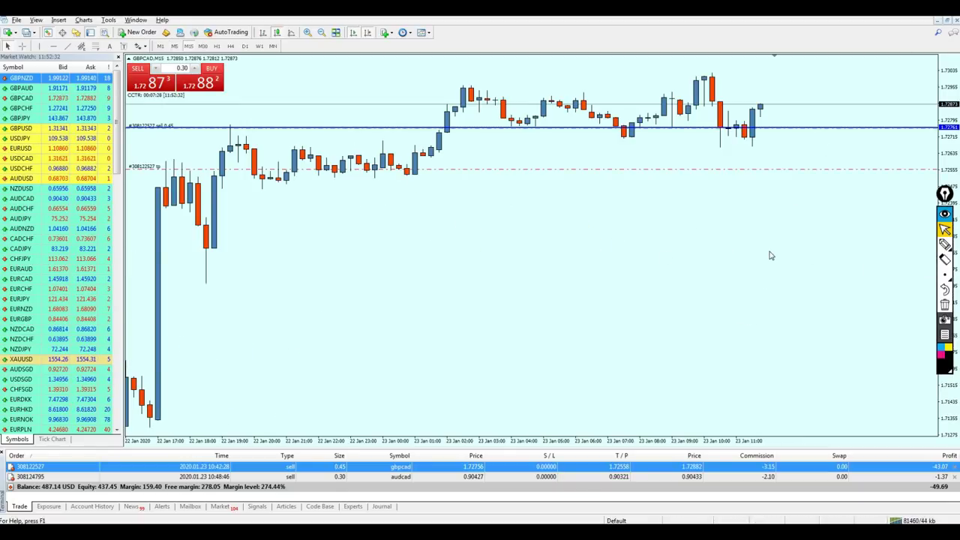
key("plus")
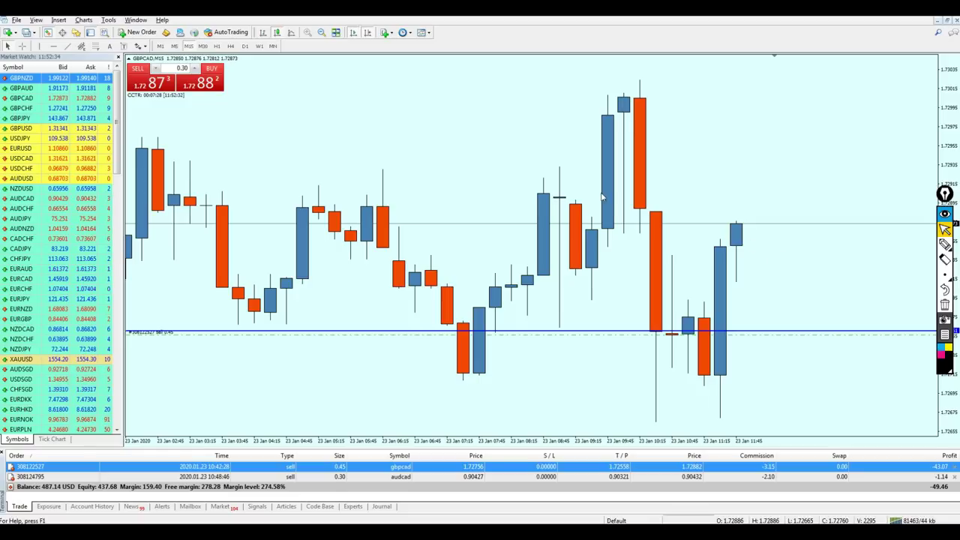
key("minus")
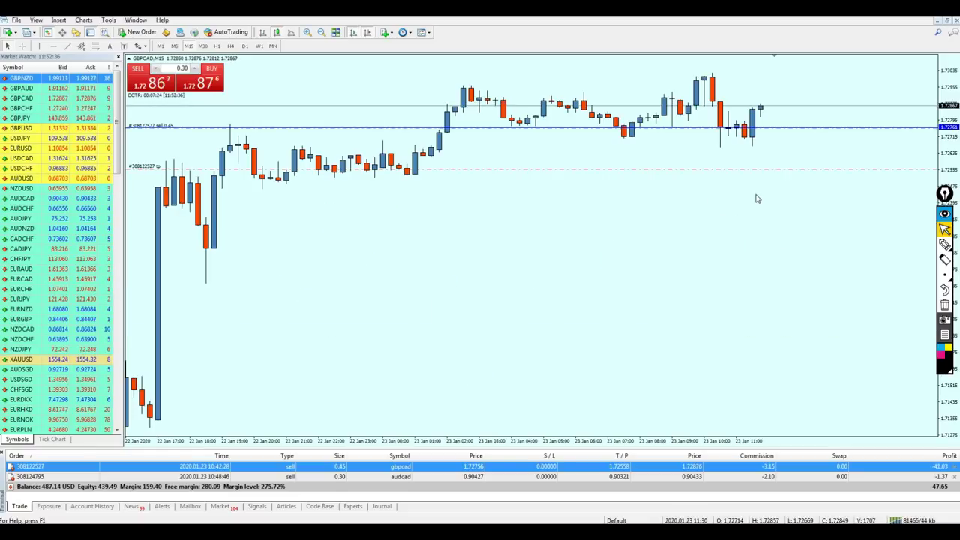
middle_click(754, 160)
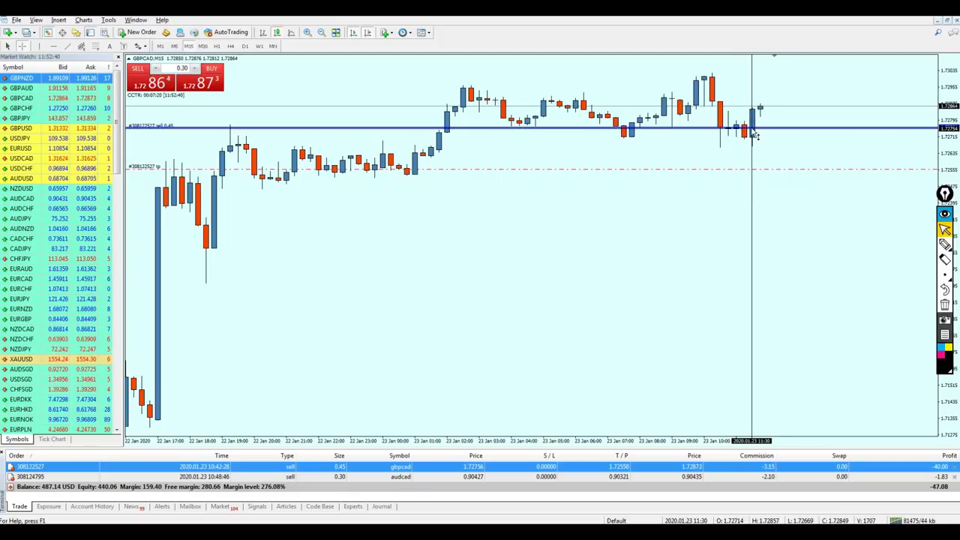
left_click_drag(754, 132, 759, 109)
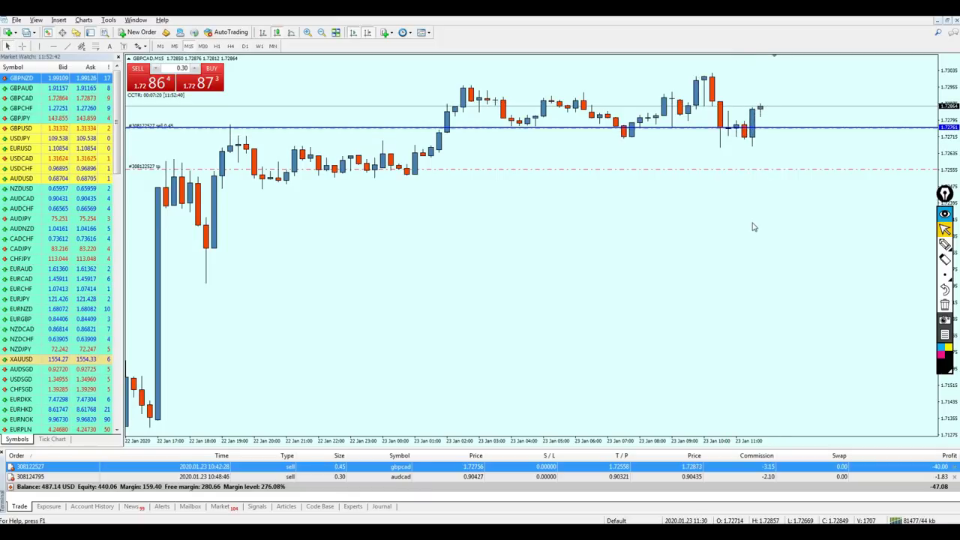
key("minus")
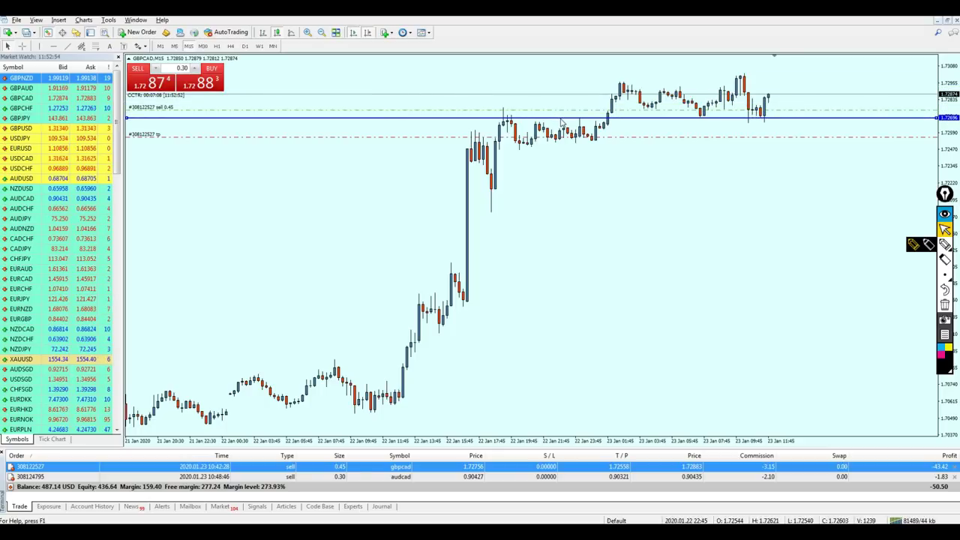
Circle GBPCAD candles along the price line and latest highs with pen strokes, then erase them.
left_click(945, 244)
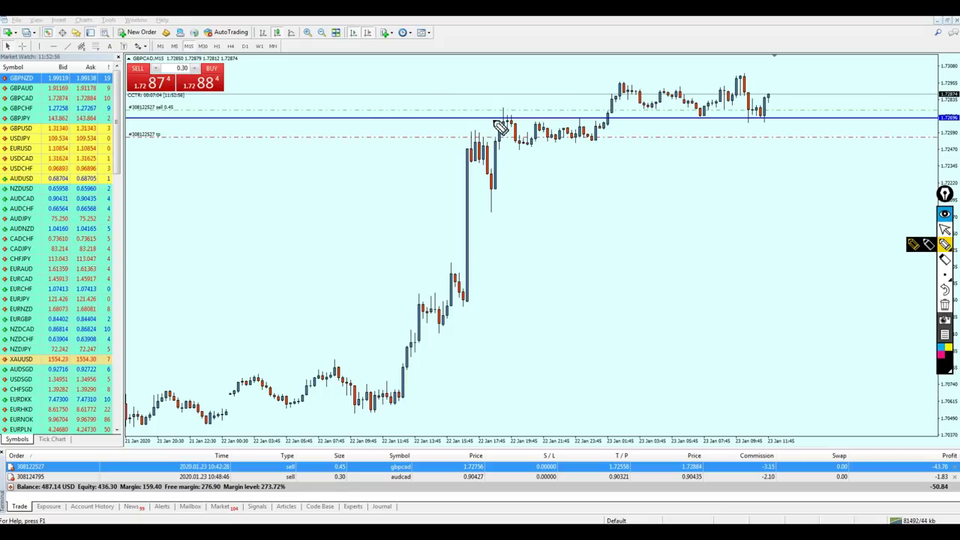
left_click_drag(525, 106, 529, 109)
left_click_drag(592, 113, 765, 111)
left_click(944, 305)
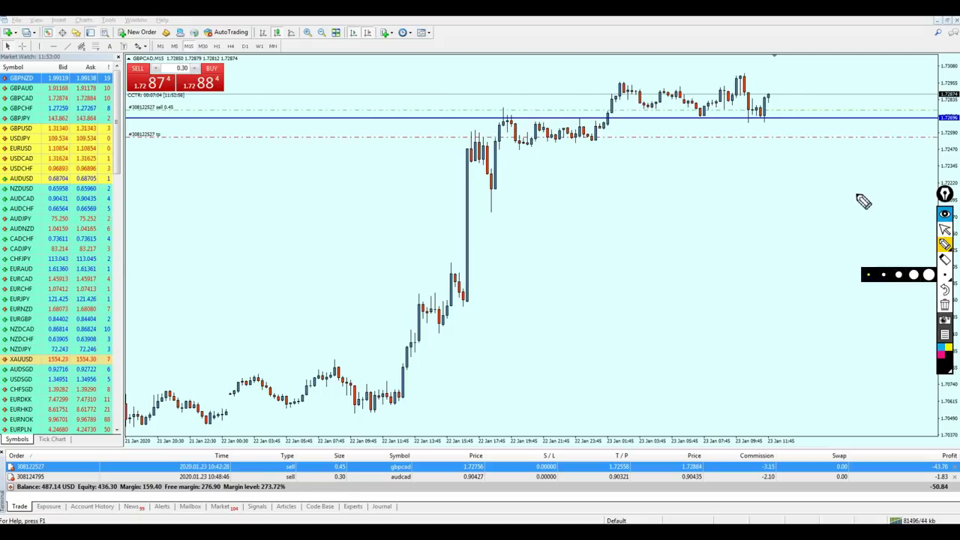
mouse_move(785, 92)
left_mouse_down()
mouse_move(777, 116)
mouse_move(779, 88)
left_mouse_up()
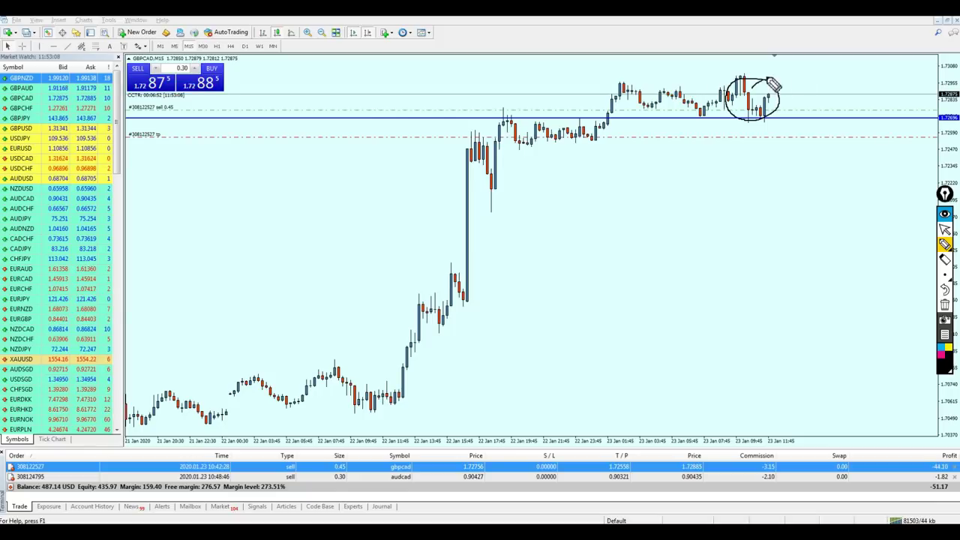
left_click_drag(784, 78, 799, 75)
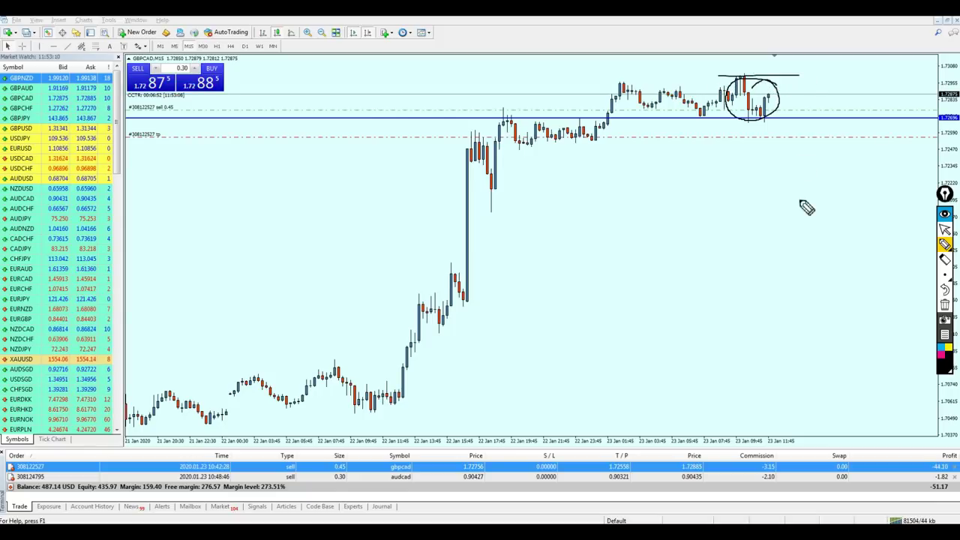
left_click(944, 229)
left_click(945, 306)
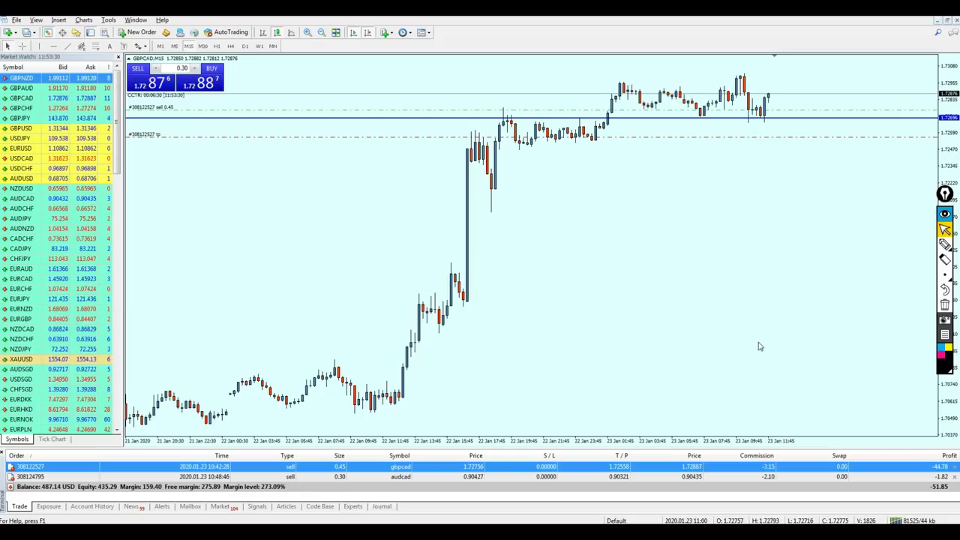
Zoom in, mark the price-line candles, big orange candle and readout with pen strokes, then erase them.
key("plus")
key("plus")
key("plus")
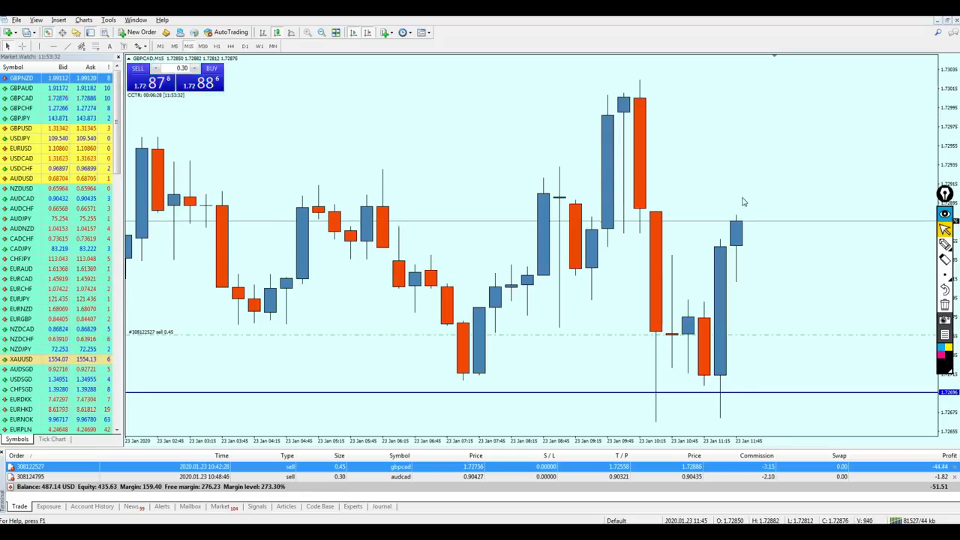
left_click(944, 244)
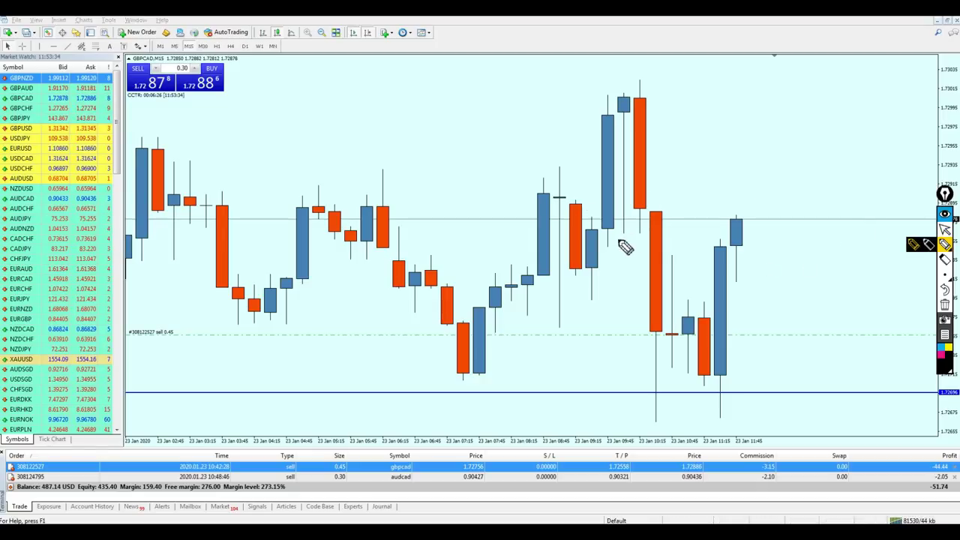
mouse_move(637, 249)
left_mouse_down()
mouse_move(634, 223)
mouse_move(621, 250)
left_mouse_up()
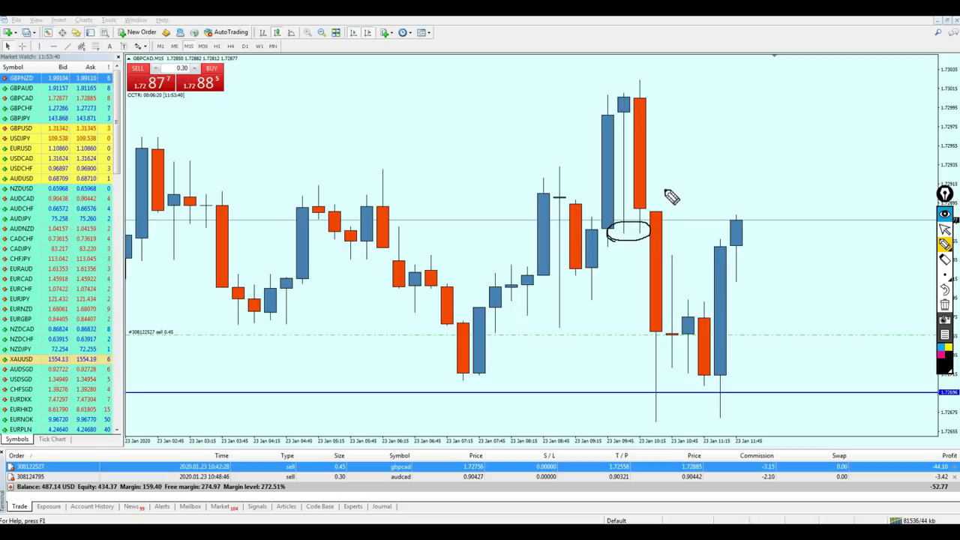
mouse_move(680, 200)
left_mouse_down()
mouse_move(666, 212)
mouse_move(653, 334)
mouse_move(679, 272)
mouse_move(665, 203)
left_mouse_up()
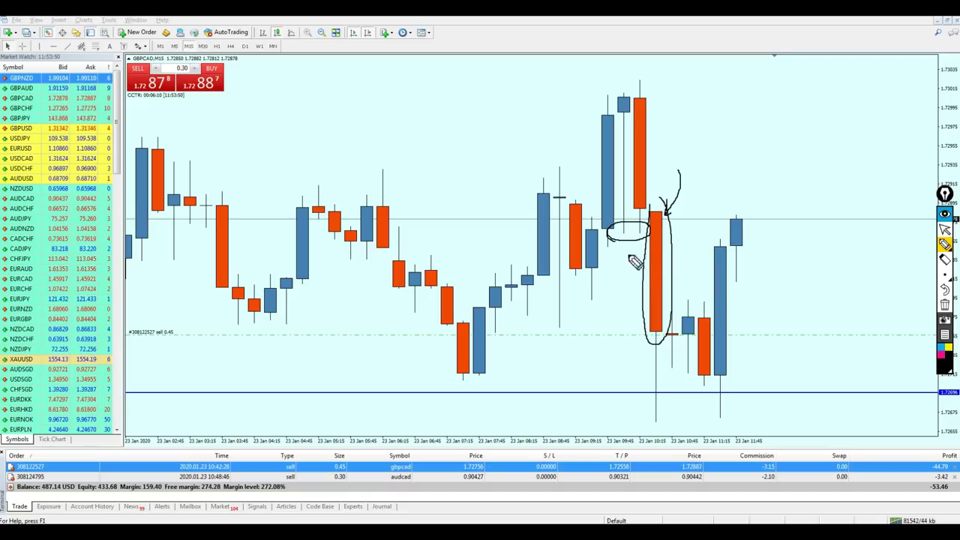
left_click_drag(609, 235, 750, 236)
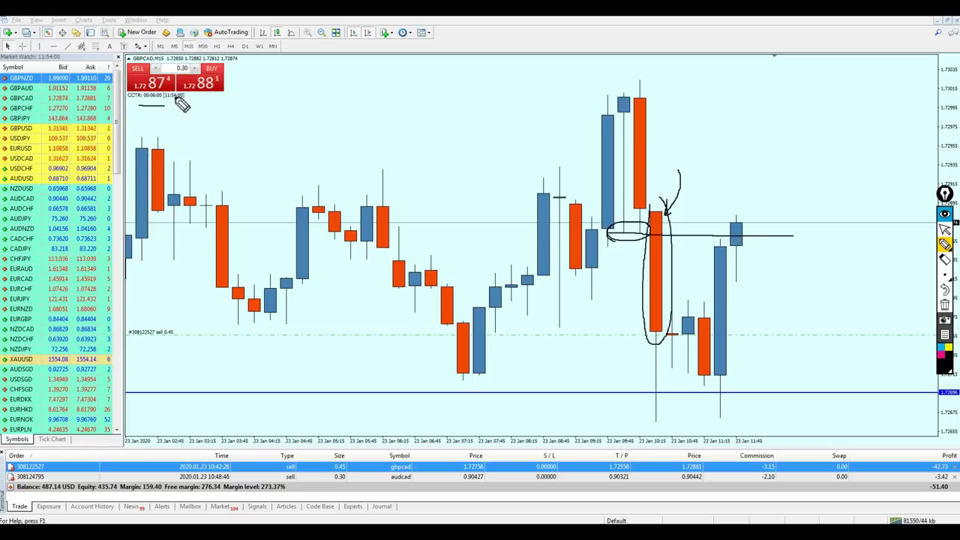
left_click_drag(178, 99, 161, 110)
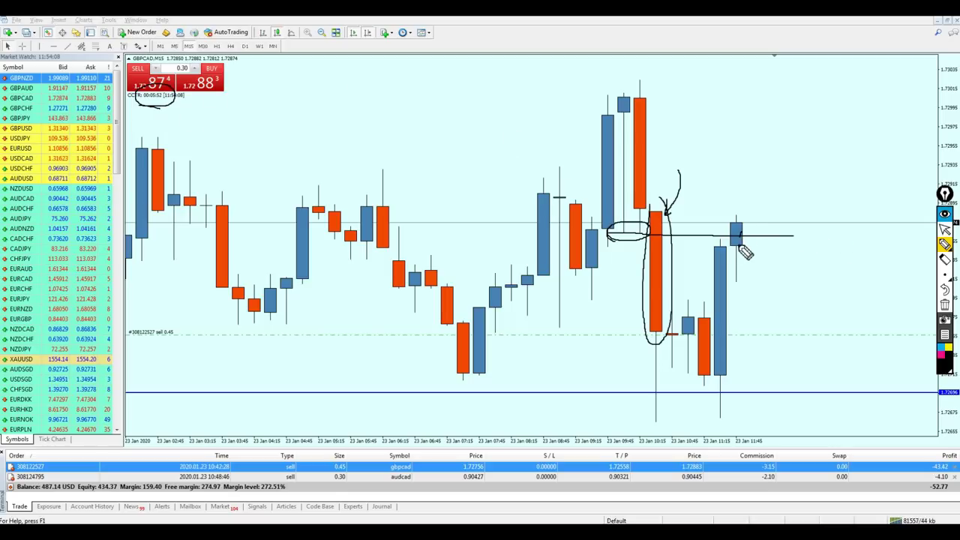
left_click_drag(609, 234, 780, 245)
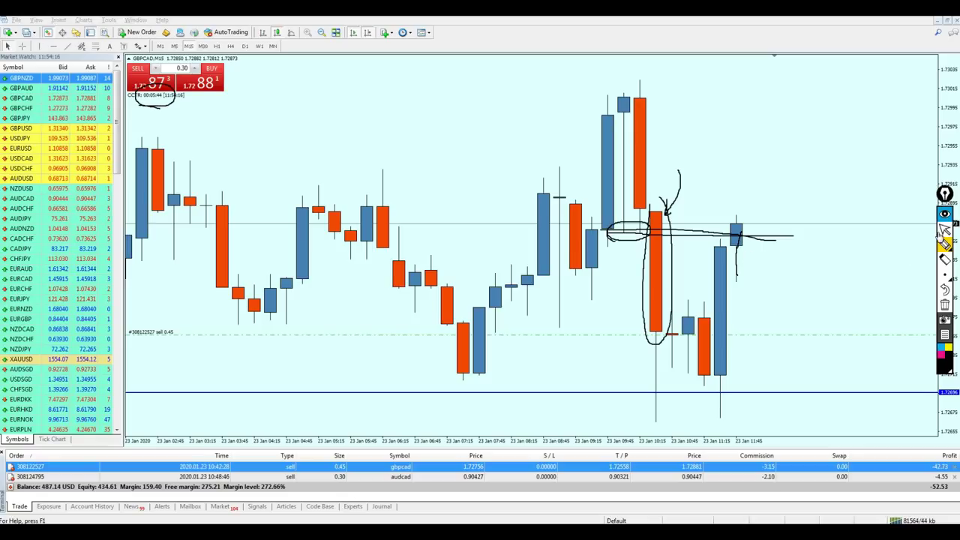
left_click(945, 228)
left_click(945, 305)
left_click(768, 281)
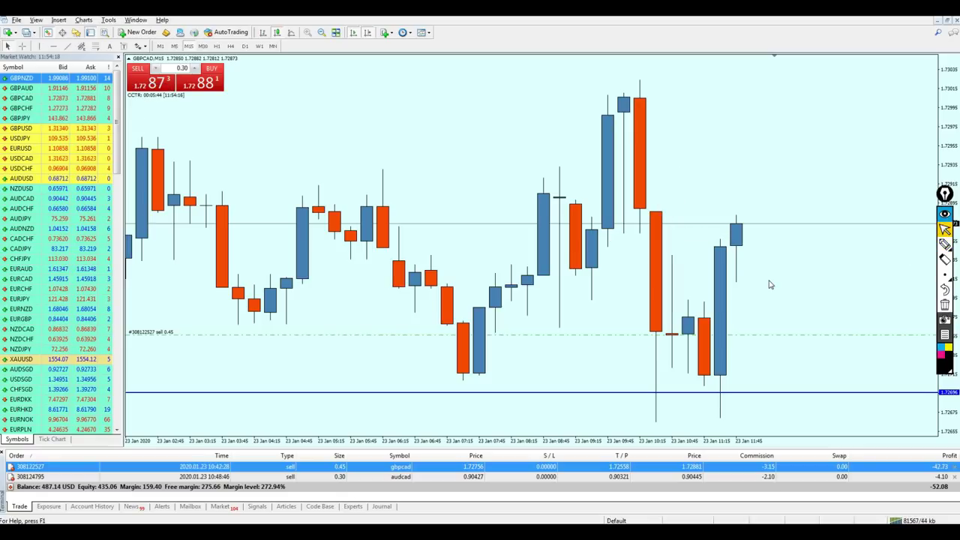
Zoom the GBPCAD chart out and measure a price distance with the crosshair.
key("minus")
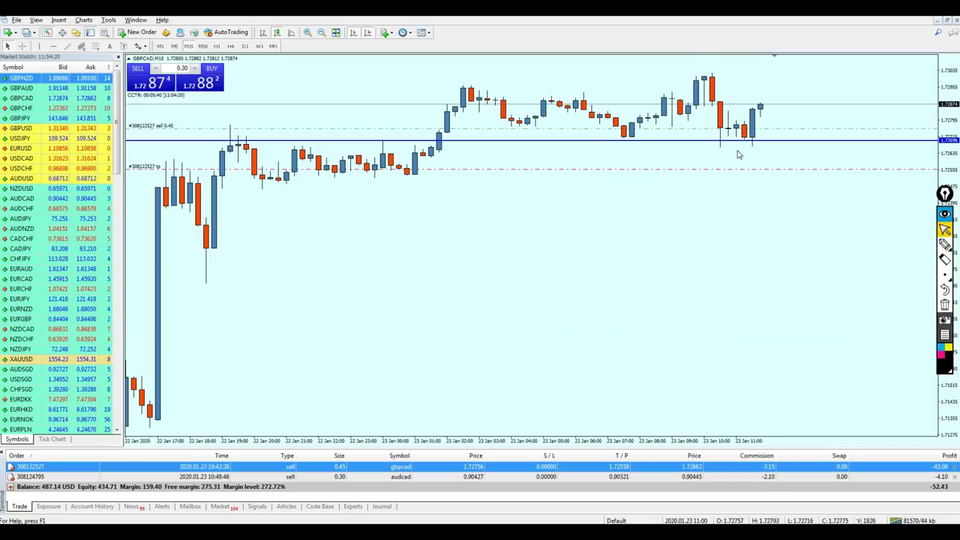
middle_click(756, 127)
mouse_move(756, 128)
left_mouse_down()
mouse_move(760, 112)
mouse_move(757, 120)
left_mouse_up()
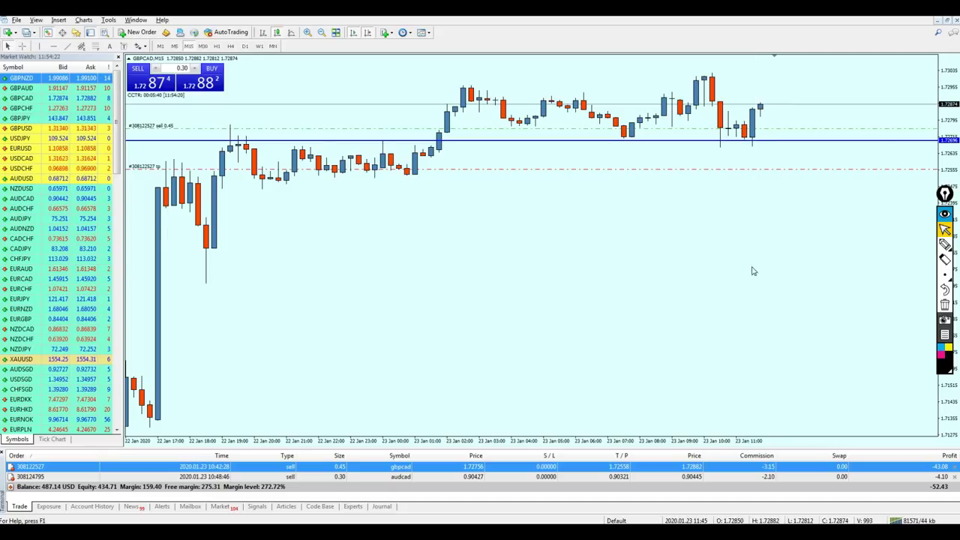
Check the AUDCAD trade's M15 chart, then return to the GBPCAD chart.
left_click(824, 477)
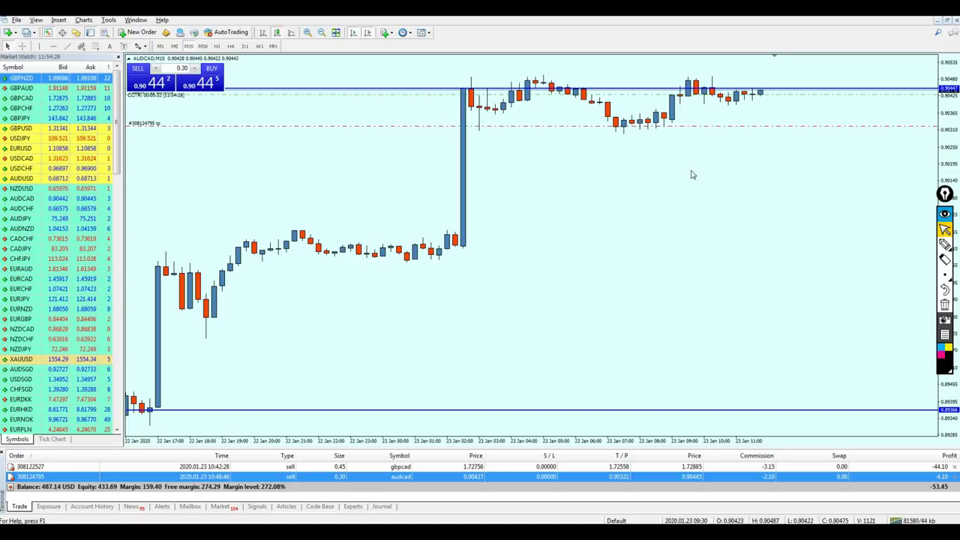
middle_click(754, 89)
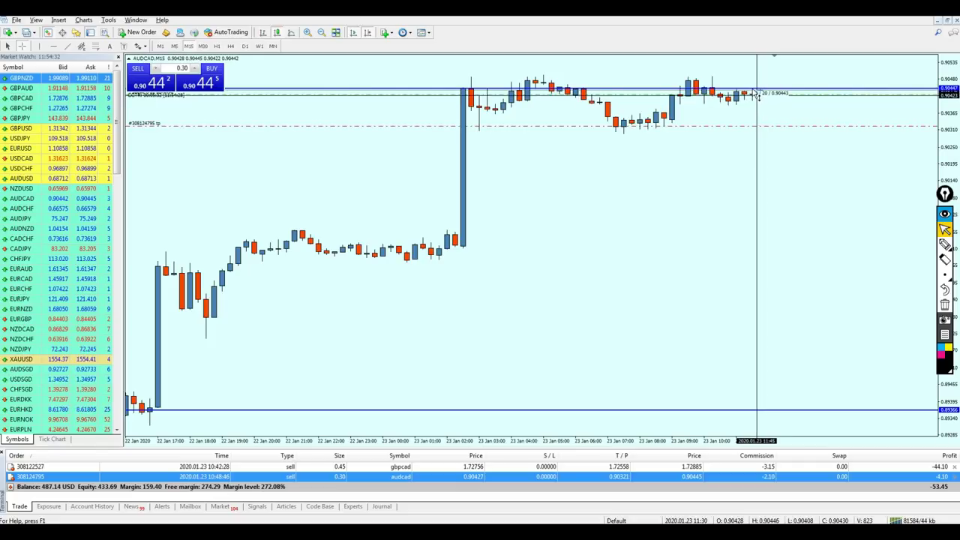
middle_click(754, 89)
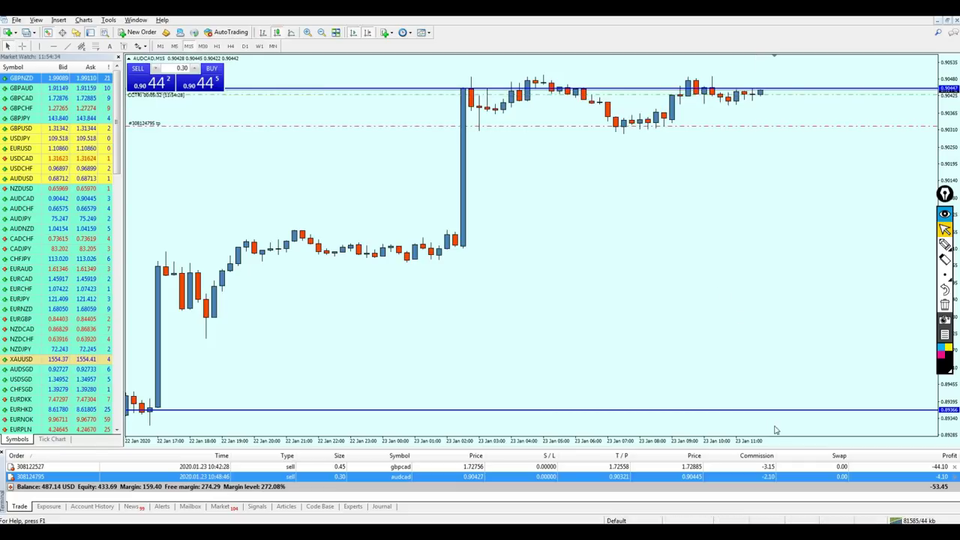
left_click(747, 468)
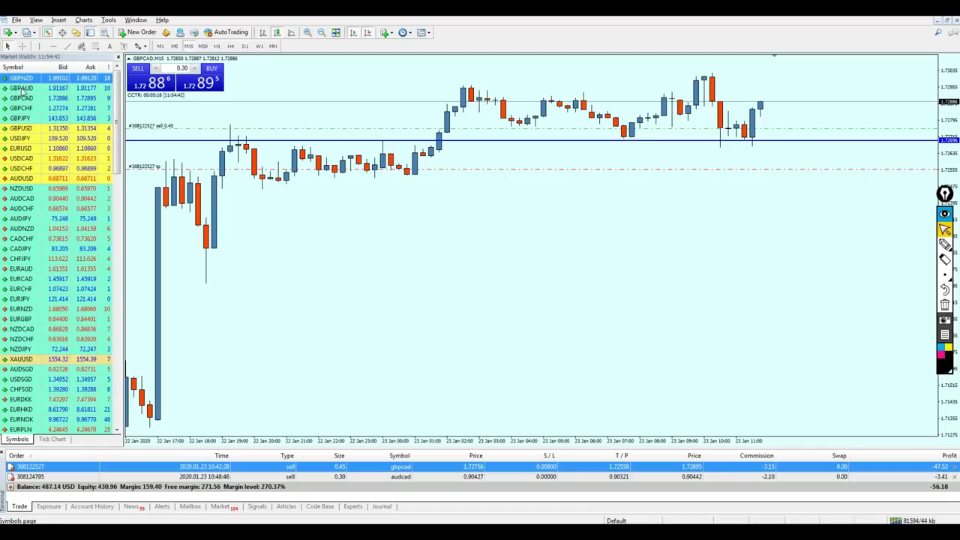
Open the GBPAUD, GBPCAD, GBPCHF and GBPJPY charts, setting GBPJPY to H4.
left_click_drag(21, 88, 334, 133)
key("minus")
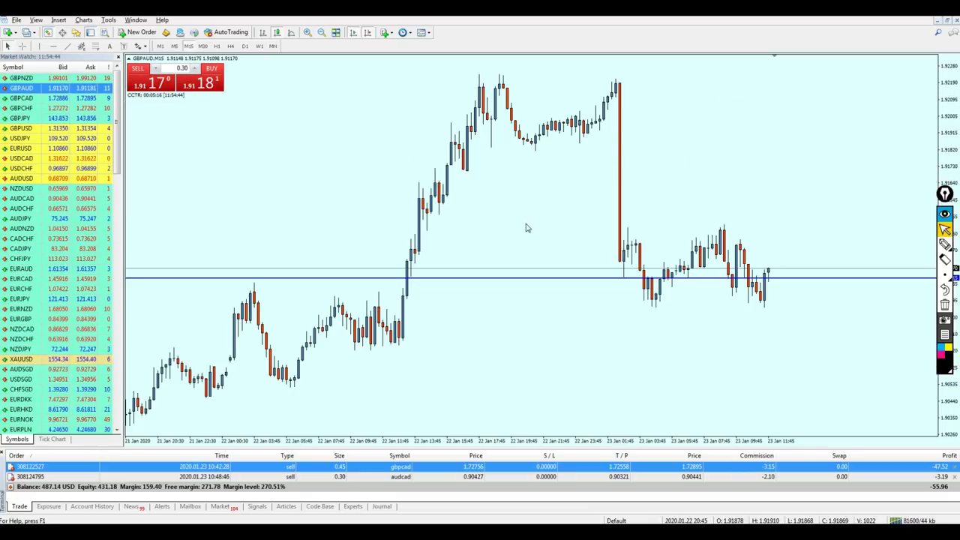
left_click_drag(21, 99, 428, 196)
left_click_drag(21, 108, 332, 128)
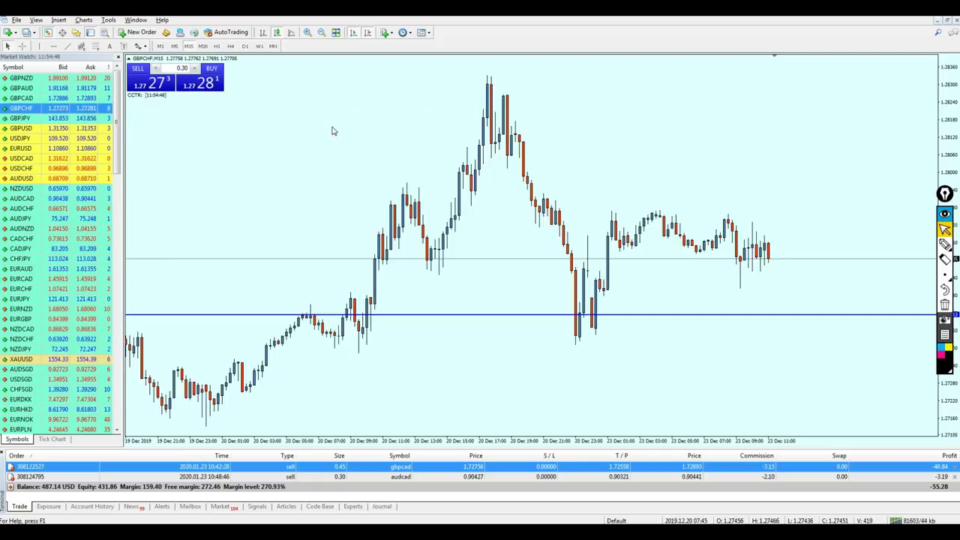
left_click_drag(21, 118, 377, 138)
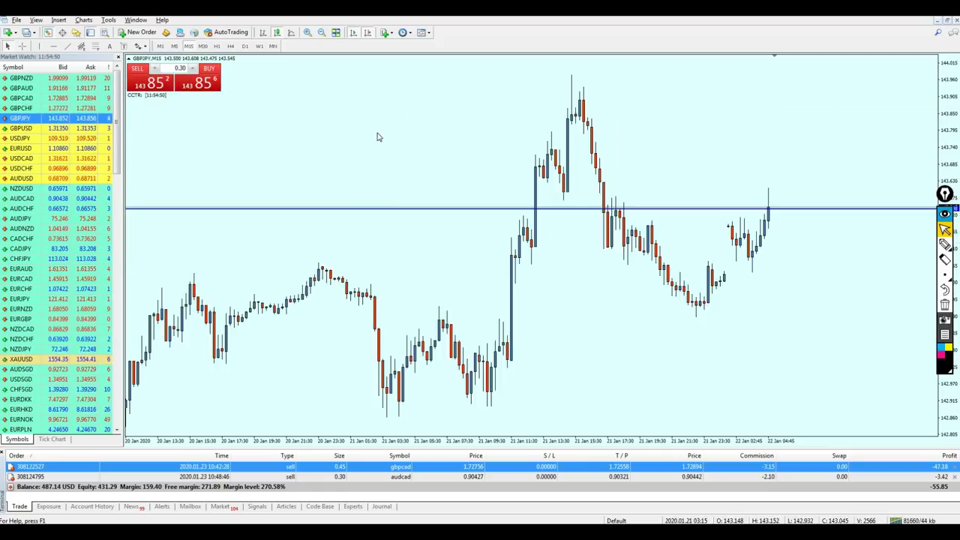
left_click(230, 46)
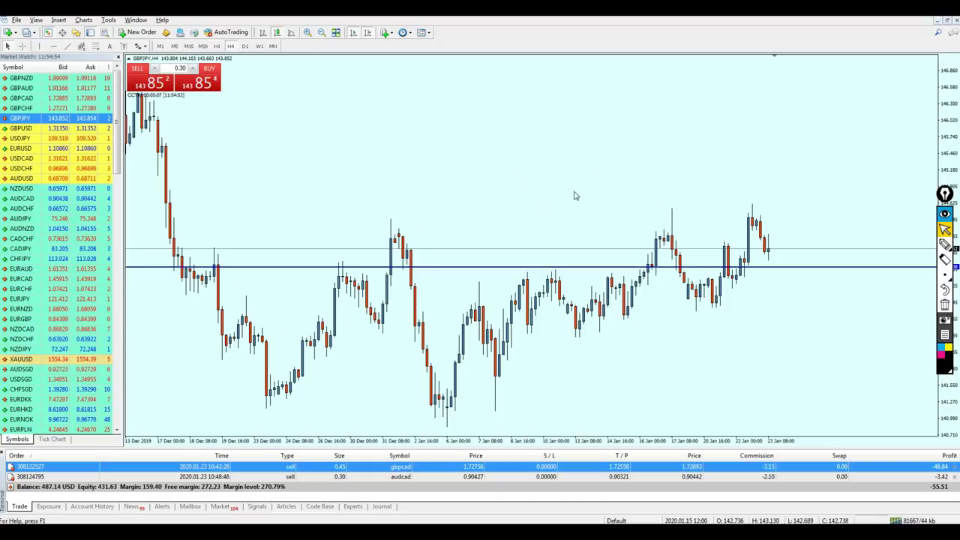
Sketch pen circles and strokes on the recent GBPJPY candles, then erase them.
left_click(944, 245)
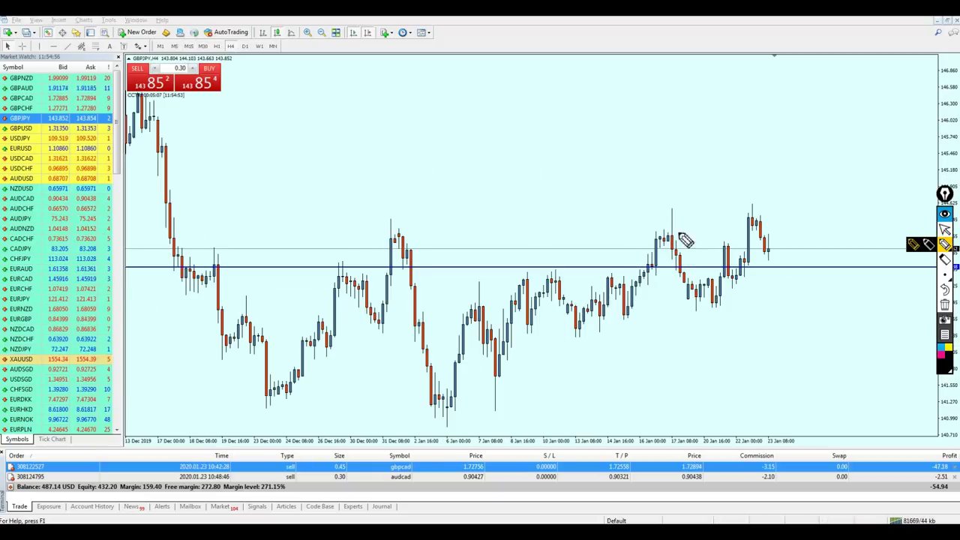
mouse_move(731, 242)
left_mouse_down()
mouse_move(718, 246)
mouse_move(736, 255)
left_mouse_up()
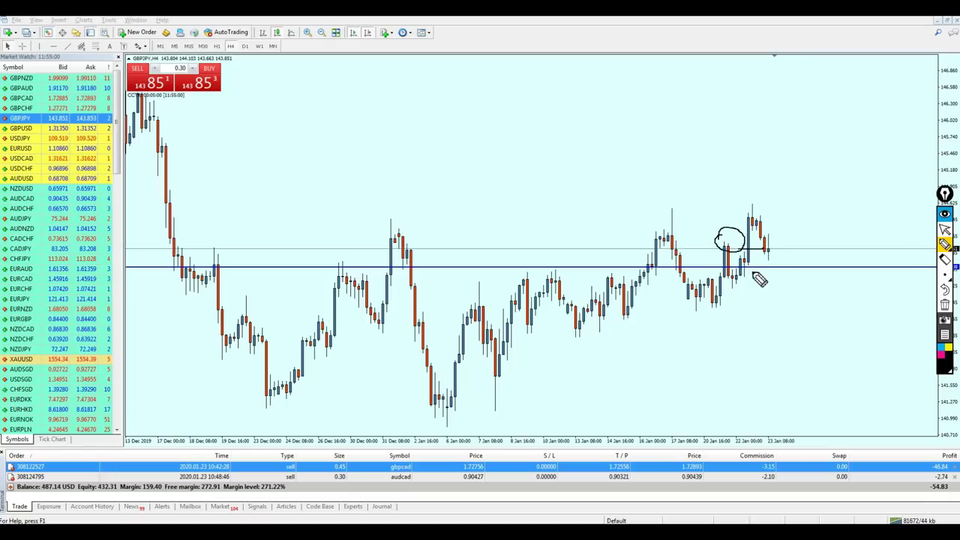
left_click_drag(748, 290, 775, 237)
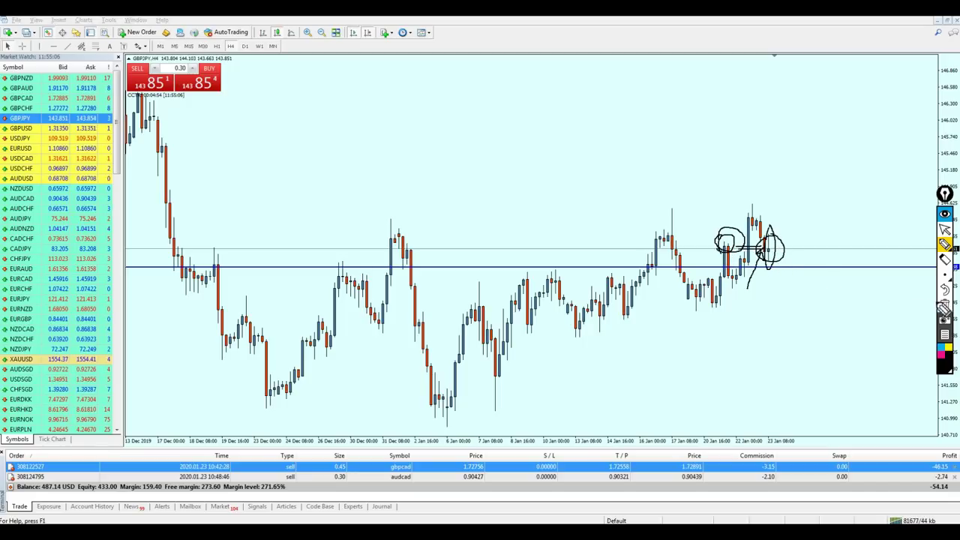
left_click(945, 305)
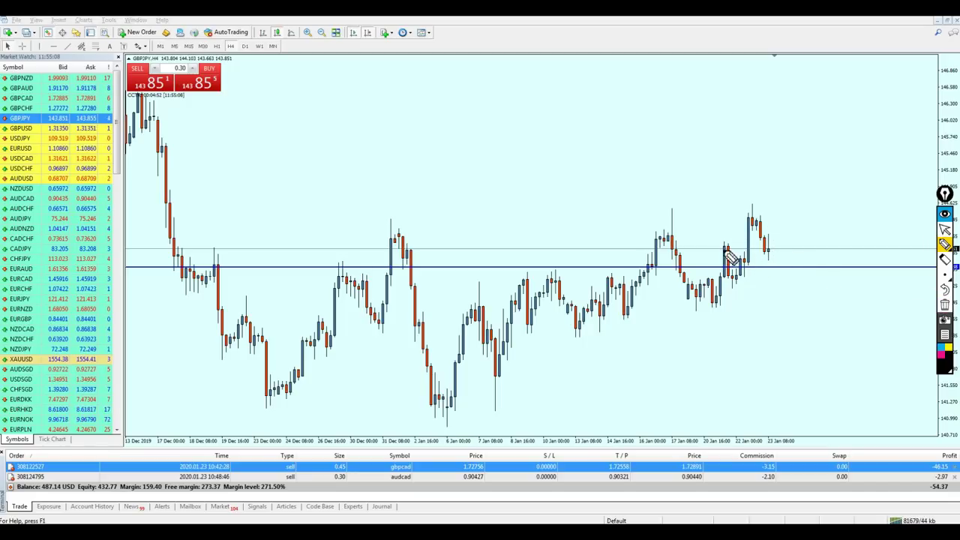
left_click_drag(767, 248, 797, 264)
left_click(944, 228)
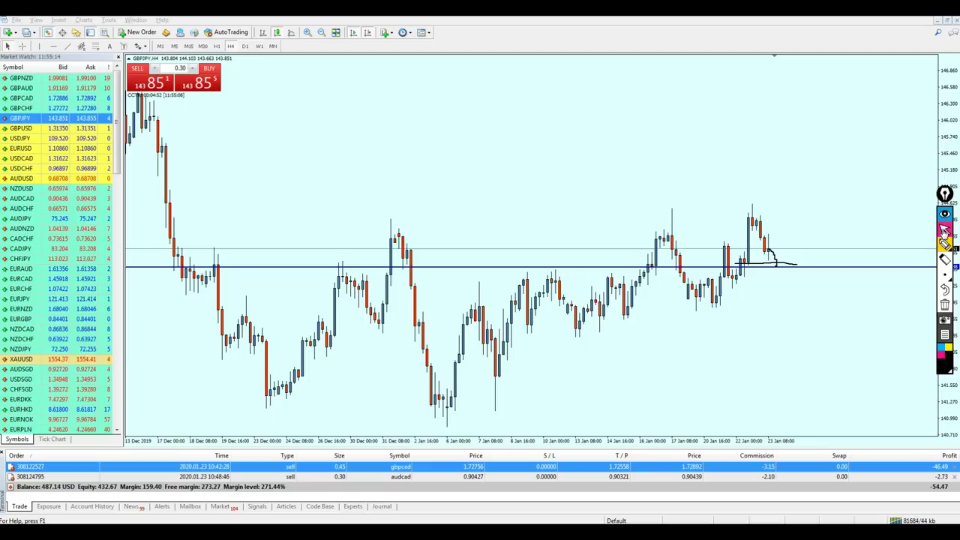
left_click(944, 305)
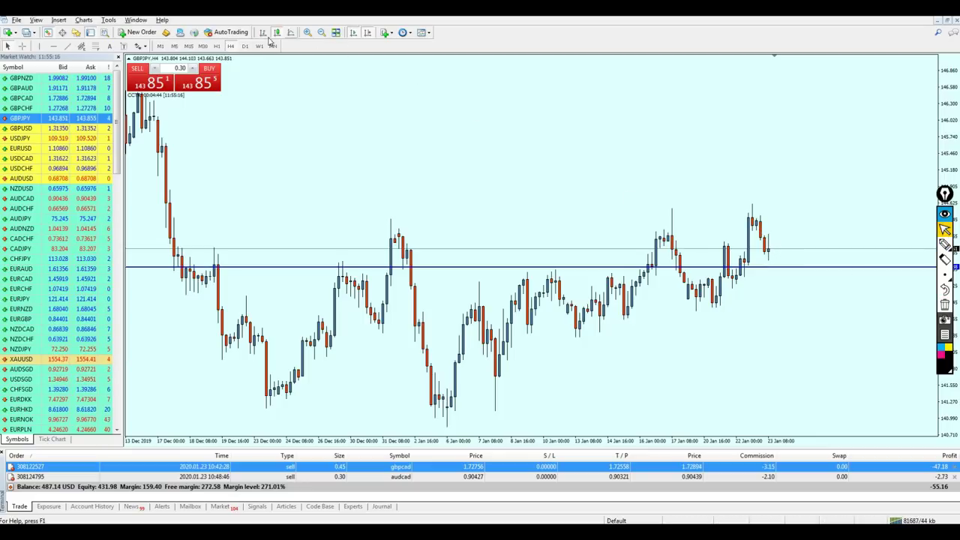
On GBPJPY M15, zoom out, raise the blue line to recent highs, and sell 0.30 lots at 143.845.
left_click(190, 46)
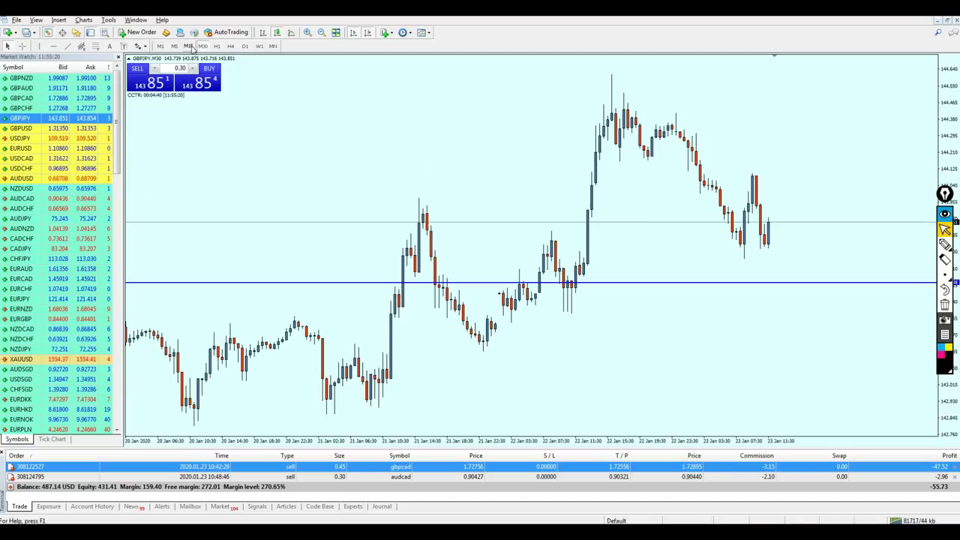
key("minus")
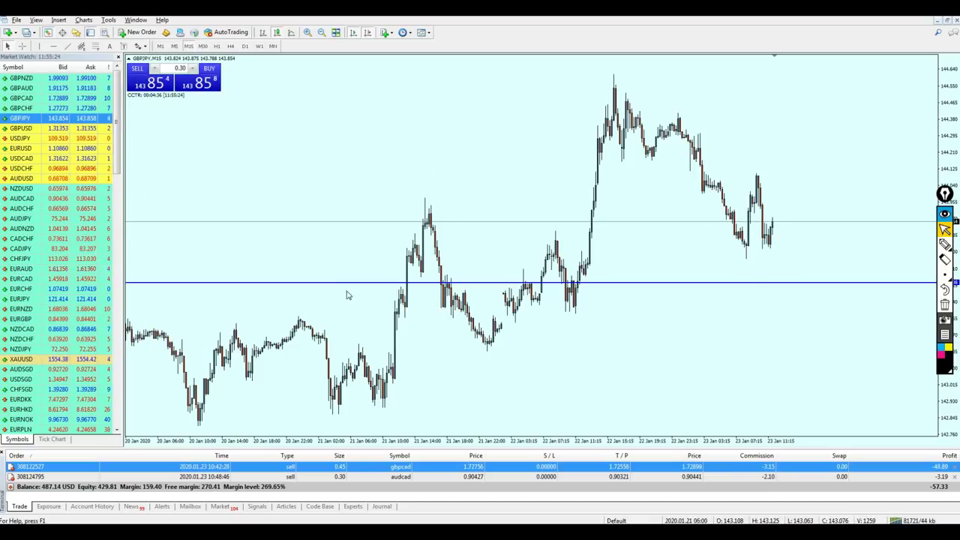
left_click_drag(345, 284, 338, 223)
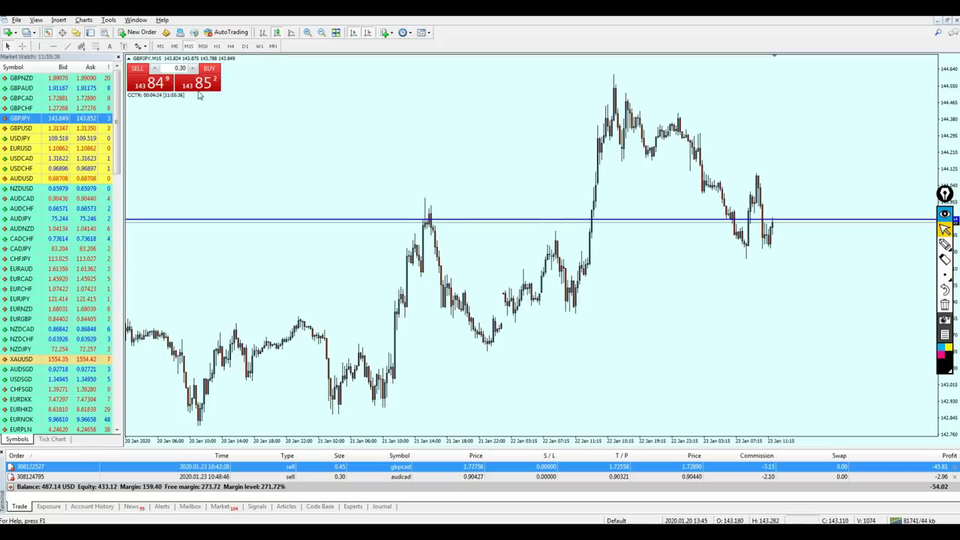
left_click(150, 84)
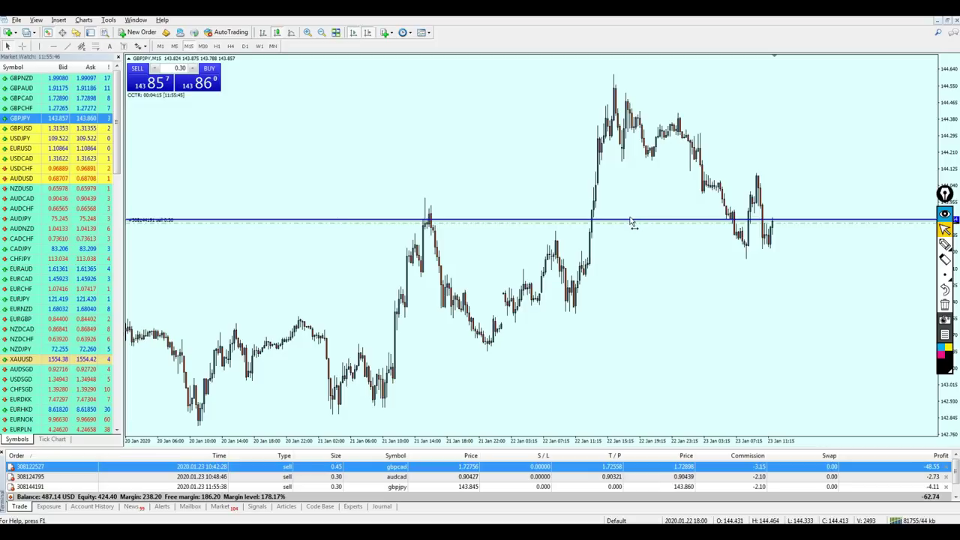
left_click_drag(945, 243, 933, 315)
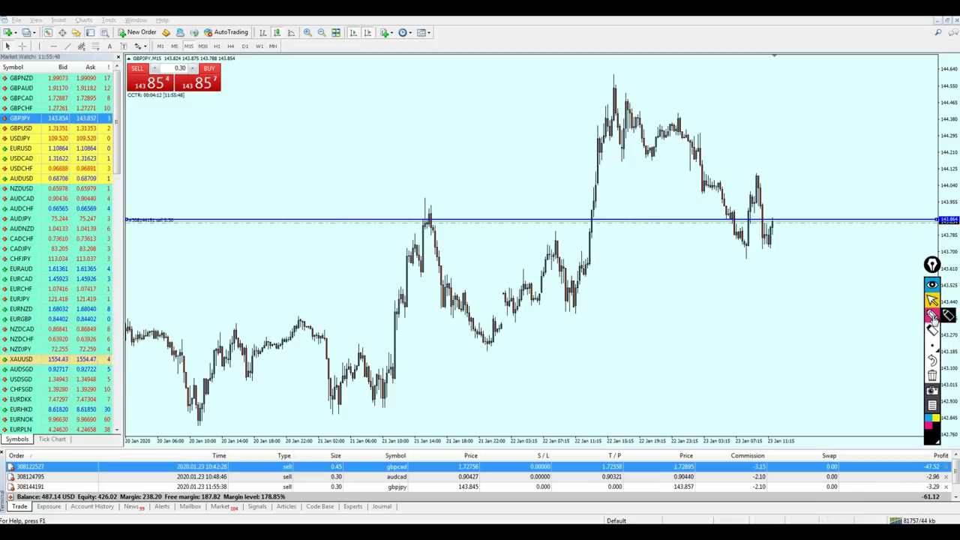
Mark the GBPJPY resistance level and its peaks with pen strokes, then erase them.
left_click(932, 316)
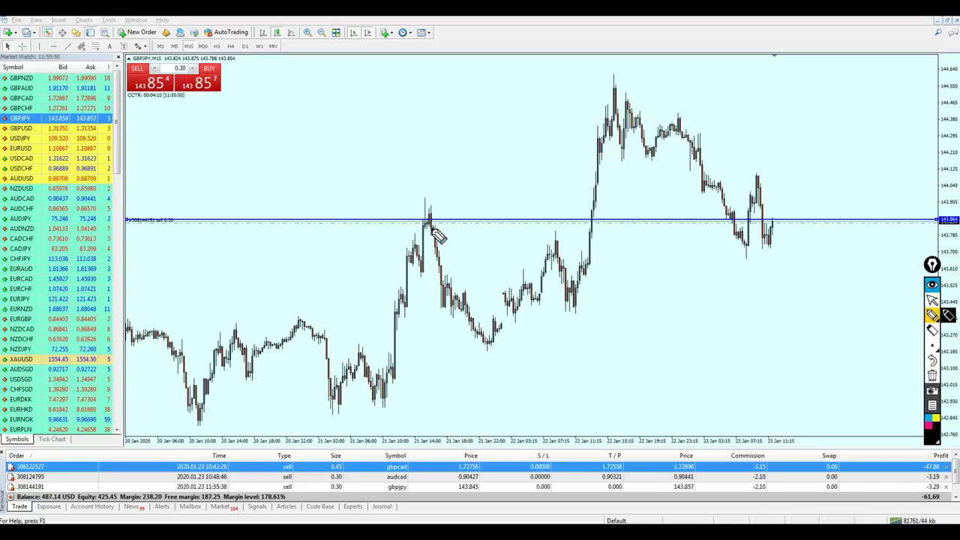
left_click_drag(443, 219, 441, 223)
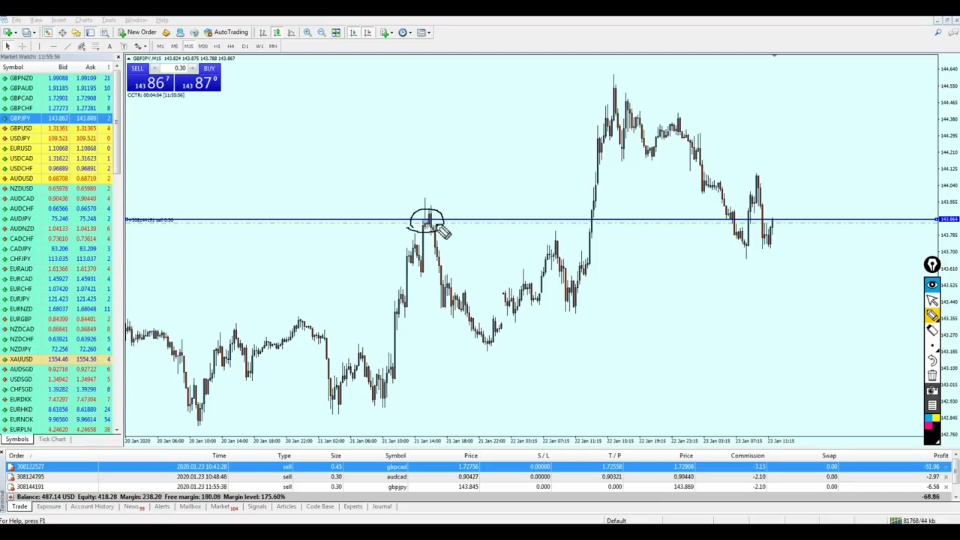
mouse_move(465, 225)
left_mouse_down()
mouse_move(780, 218)
mouse_move(772, 225)
left_mouse_up()
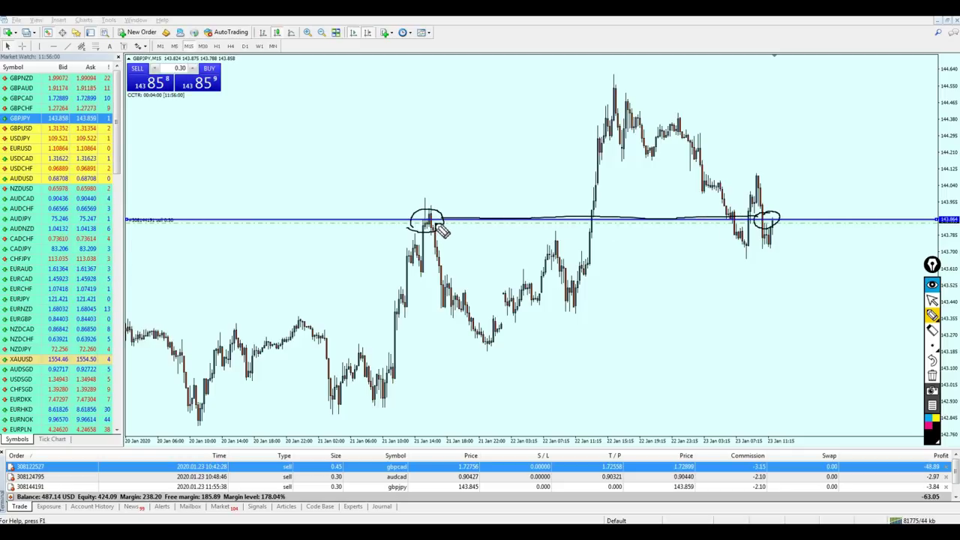
mouse_move(426, 199)
left_mouse_down()
mouse_move(426, 225)
mouse_move(450, 205)
mouse_move(814, 207)
mouse_move(777, 222)
mouse_move(789, 272)
left_mouse_up()
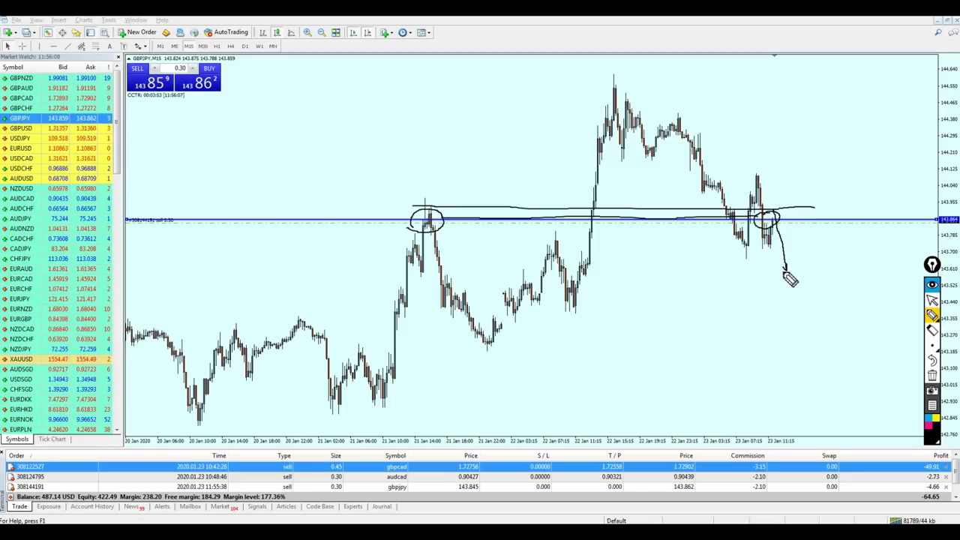
left_click(933, 300)
left_click(933, 375)
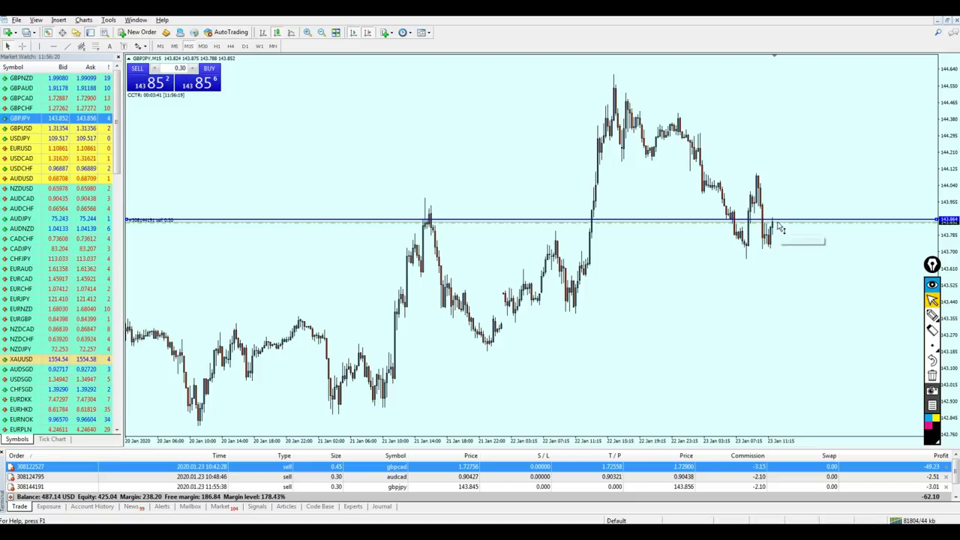
Drag a take-profit to 143.693 on the GBPJPY sell and clear the chart.
mouse_move(780, 229)
left_mouse_down()
mouse_move(788, 258)
mouse_move(750, 266)
mouse_move(768, 237)
left_mouse_up()
left_click(931, 315)
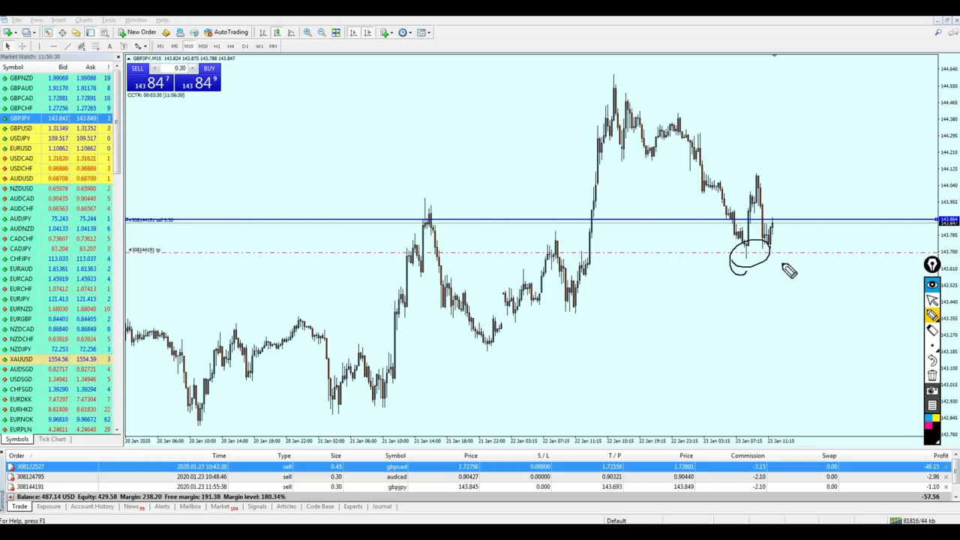
left_click(931, 300)
left_click(931, 376)
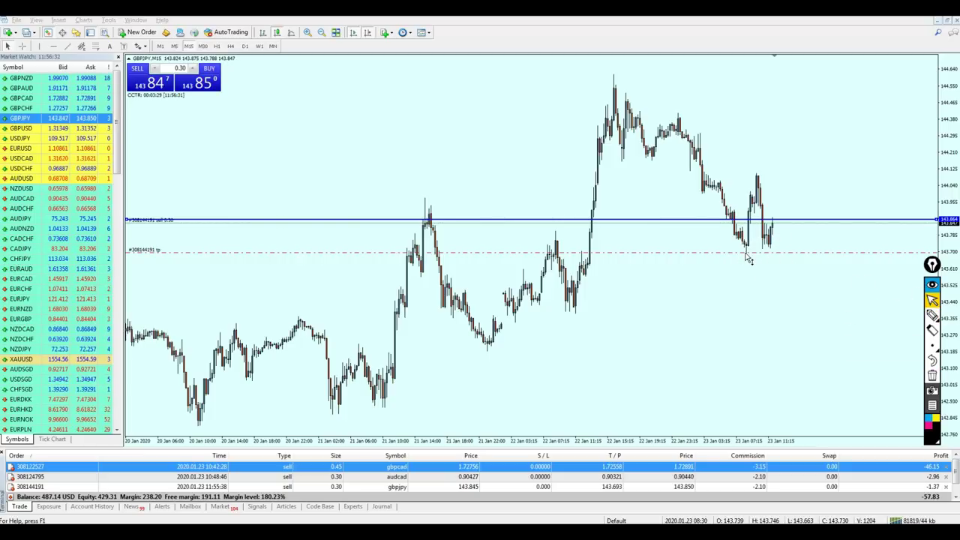
left_click(748, 259)
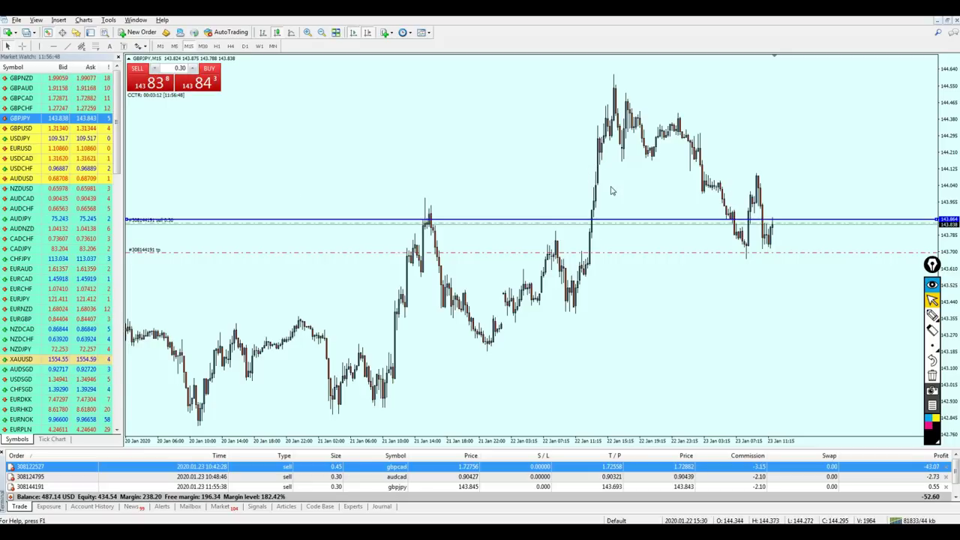
Switch to the GBPCAD chart and raise the blue horizontal line up to the recent highs.
key("ctrl+Tab")
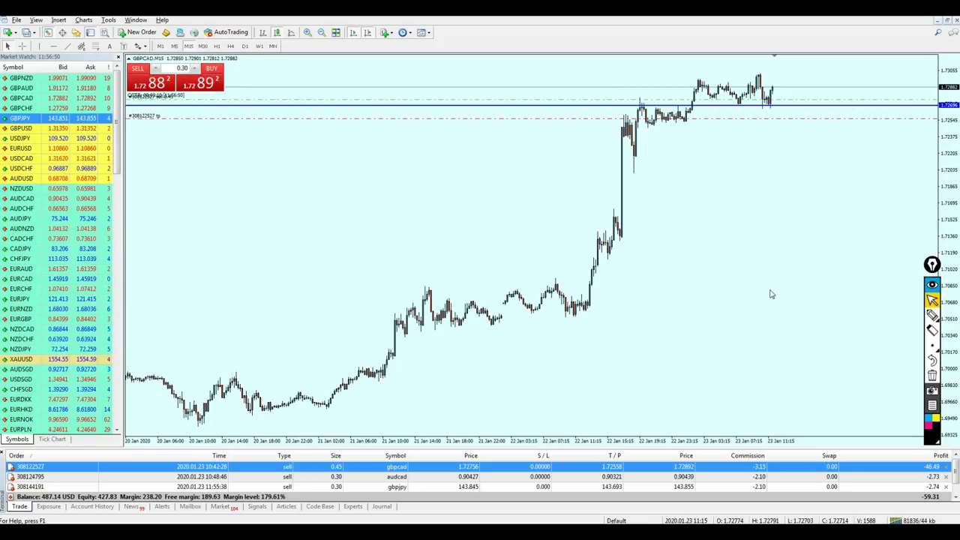
key("plus")
key("plus")
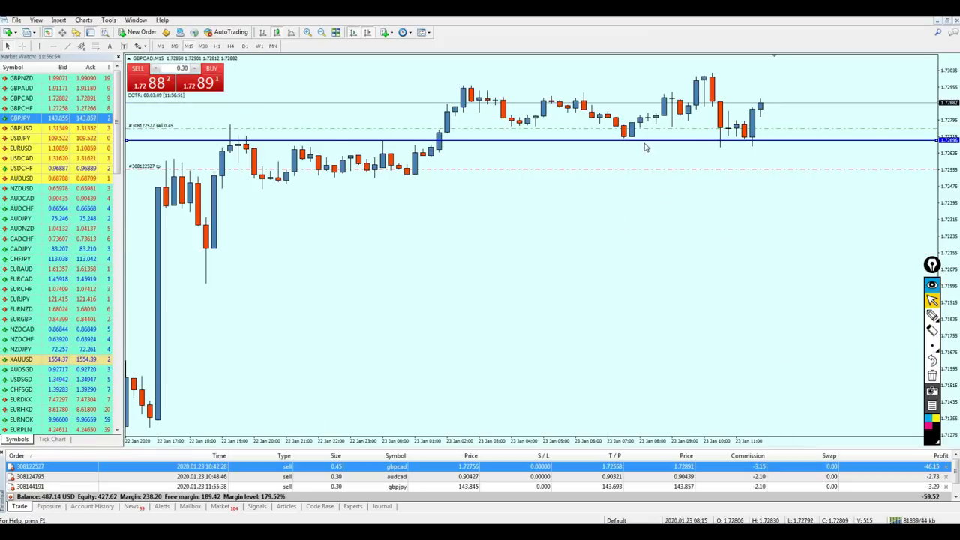
left_click_drag(644, 147, 606, 102)
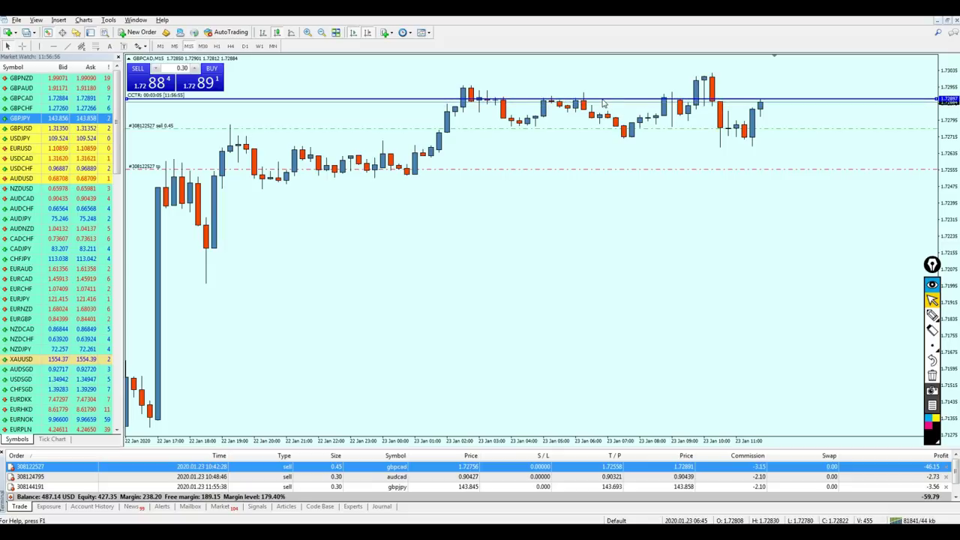
key("minus")
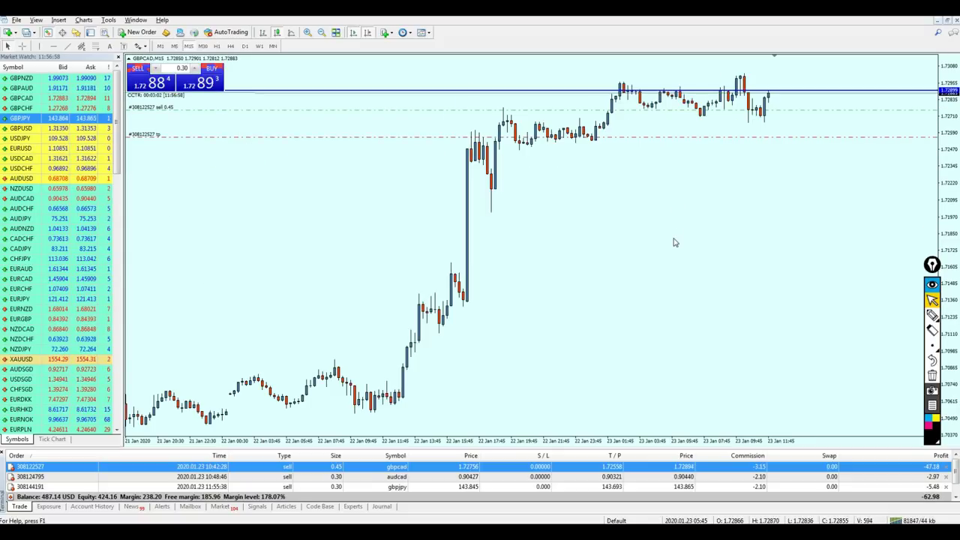
key("plus")
key("plus")
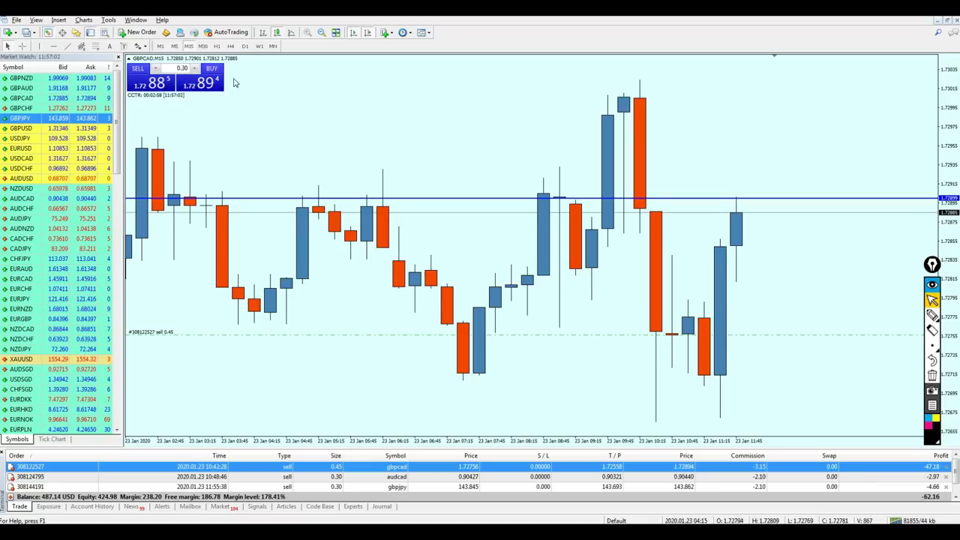
key("minus")
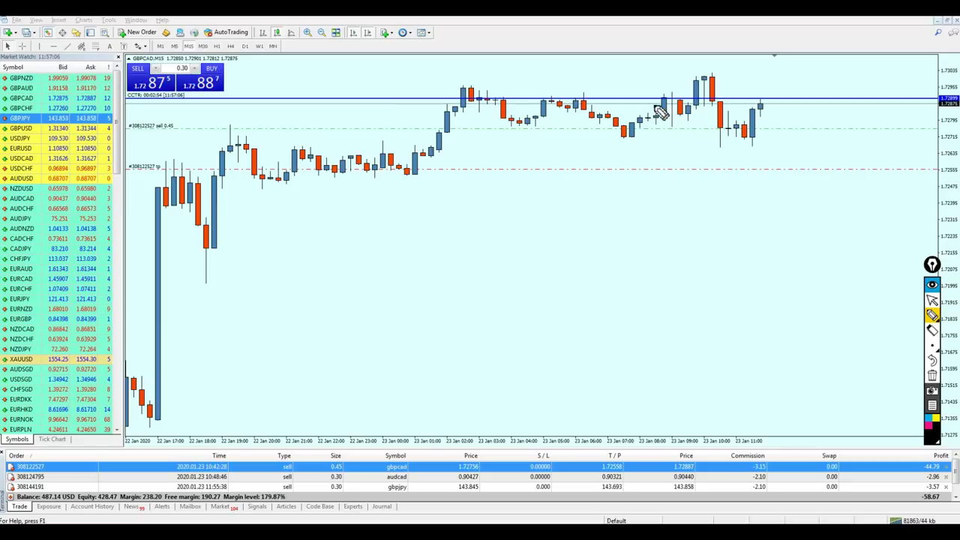
left_click_drag(663, 112, 667, 118)
left_click_drag(543, 108, 503, 102)
mouse_move(570, 103)
left_mouse_down()
mouse_move(683, 100)
mouse_move(719, 88)
mouse_move(732, 154)
left_mouse_up()
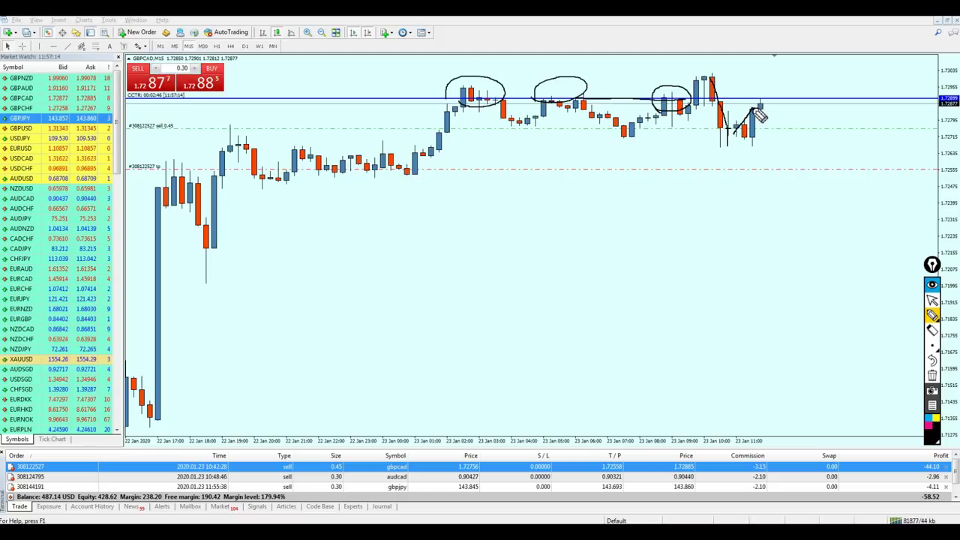
left_click_drag(762, 100, 784, 188)
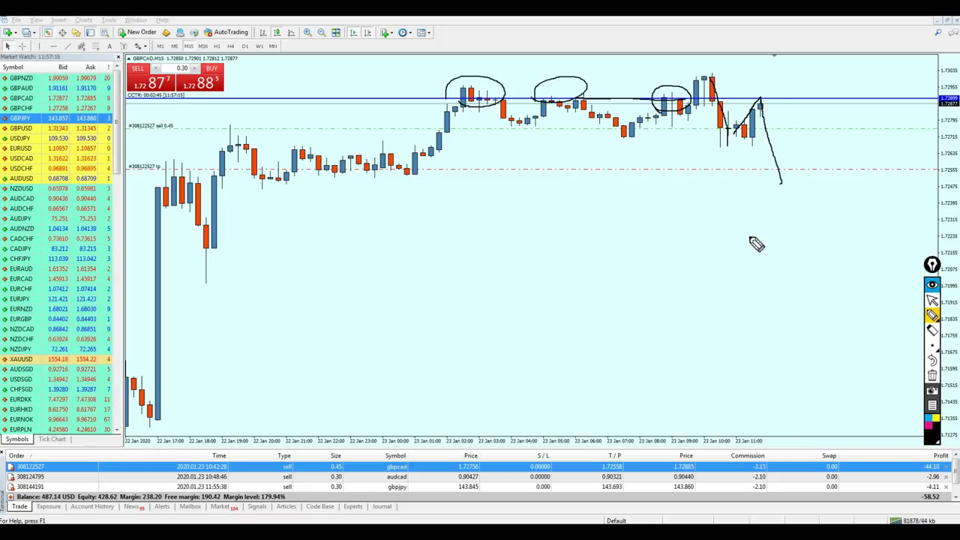
left_click(932, 300)
left_click(932, 375)
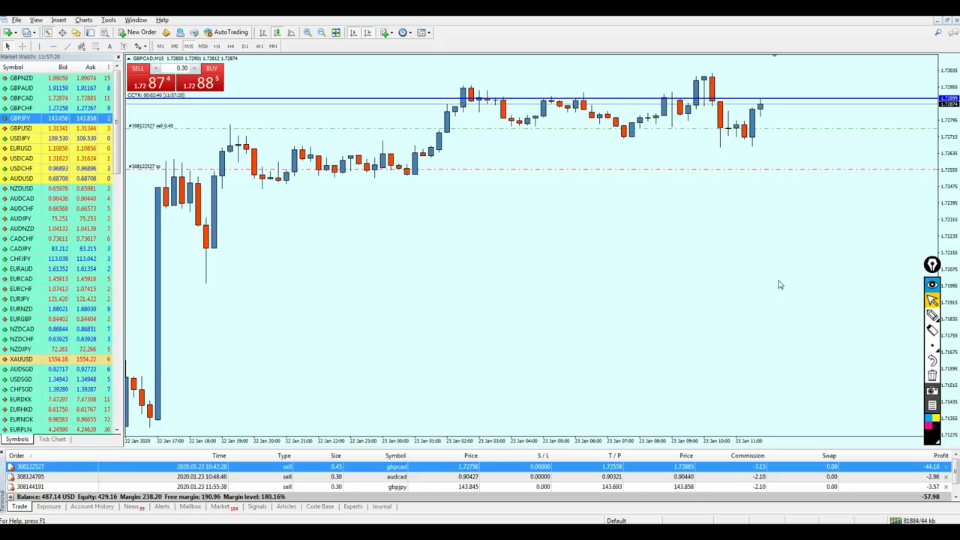
middle_click(763, 107)
left_click_drag(762, 107, 775, 165)
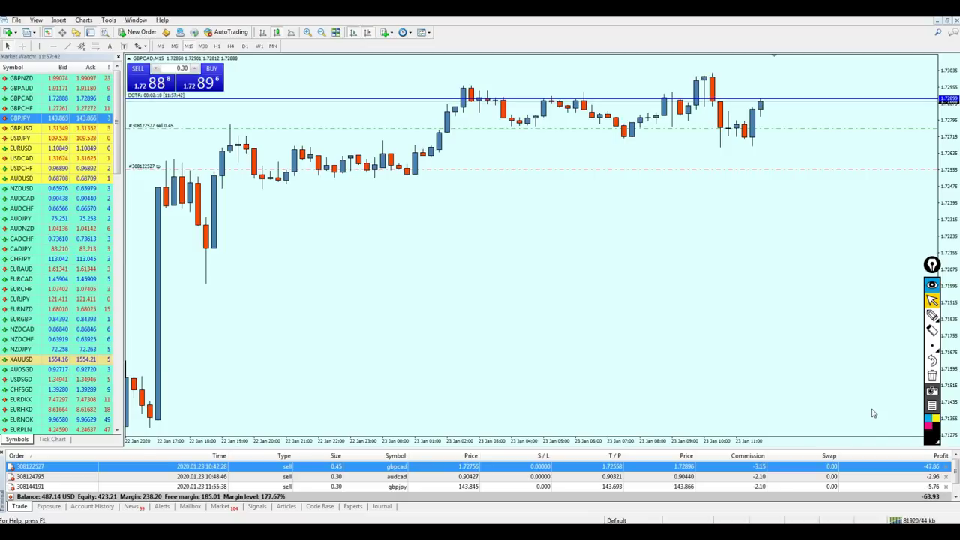
key("minus")
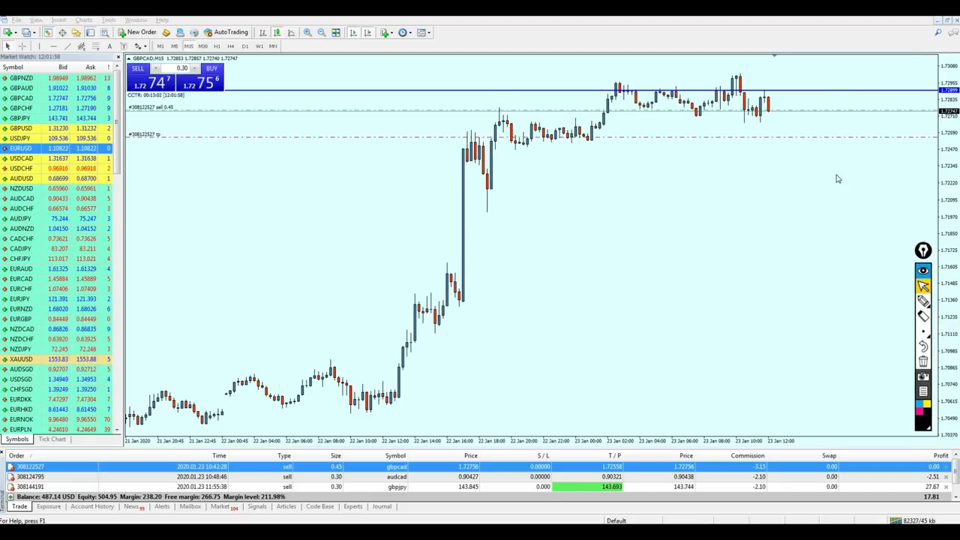
Show the GBPJPY trade on the chart and measure from its sell entry toward the target.
middle_click(764, 96)
middle_click(780, 104)
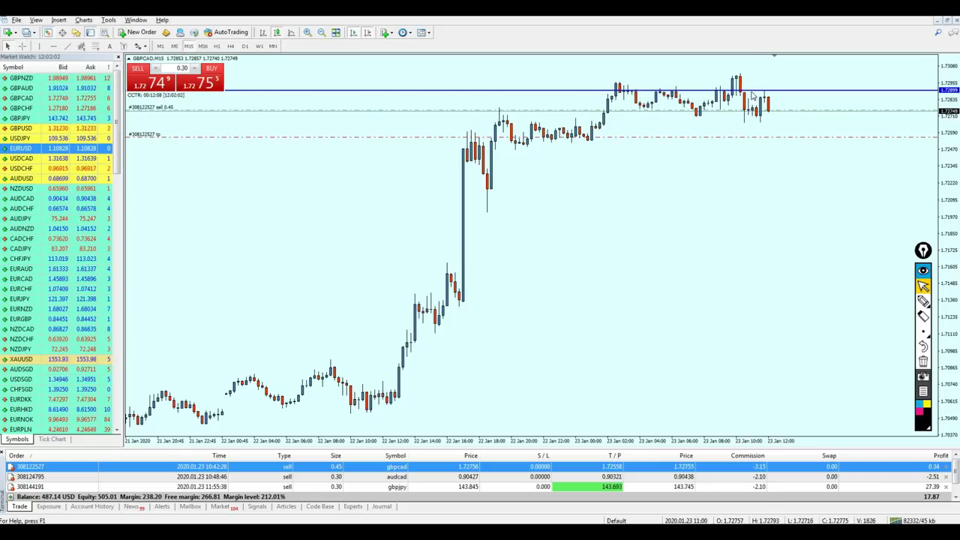
left_click(915, 487)
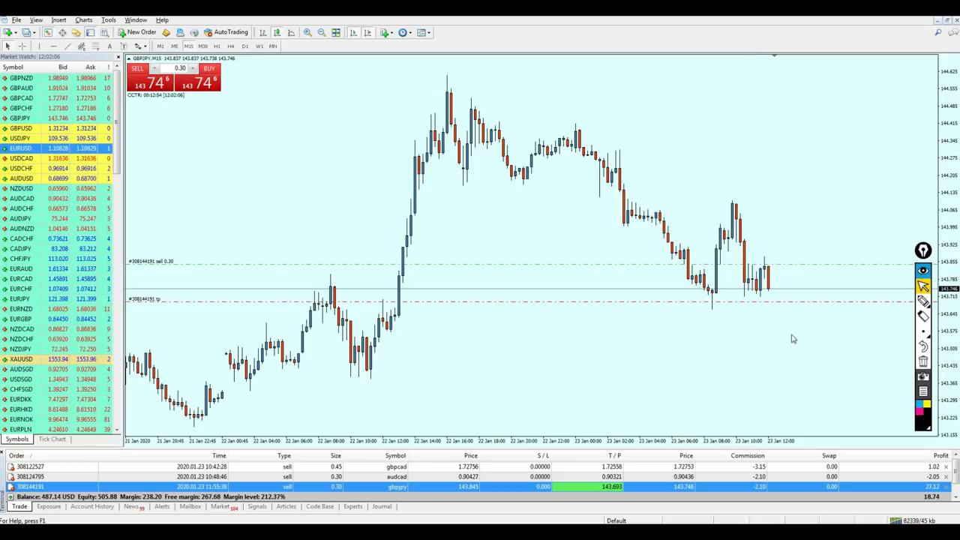
middle_click(773, 294)
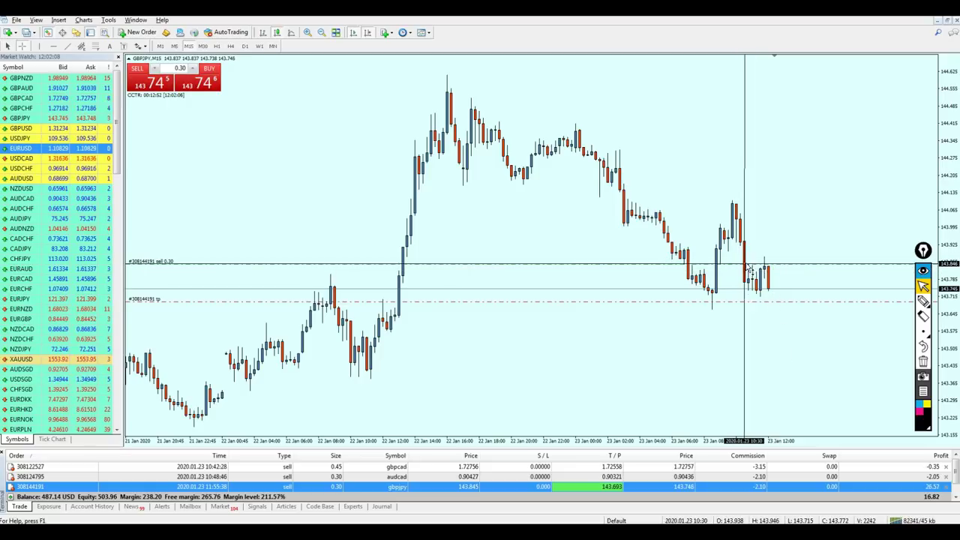
left_click_drag(747, 264, 763, 291)
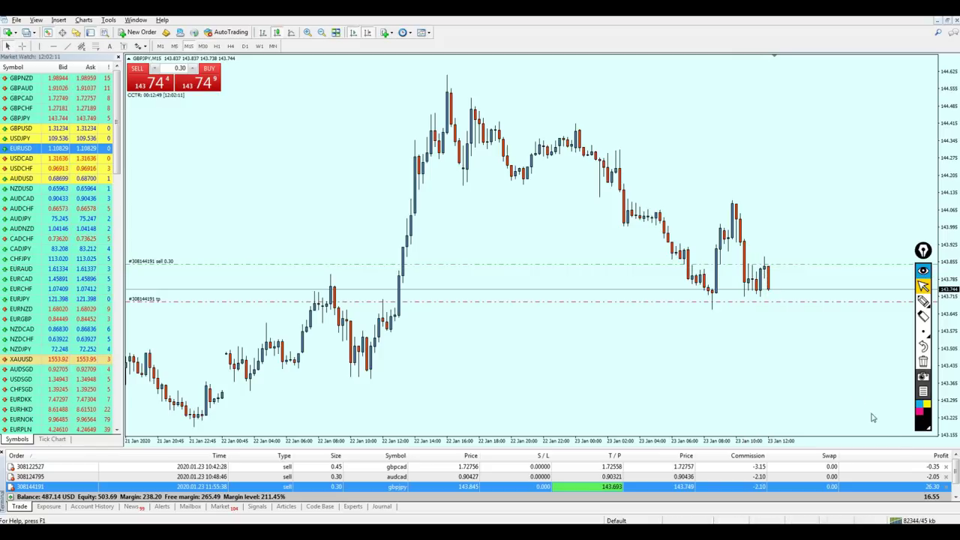
Show the gbpcad order's chart, circle its profit with the pen, then erase the drawings.
left_click(883, 466)
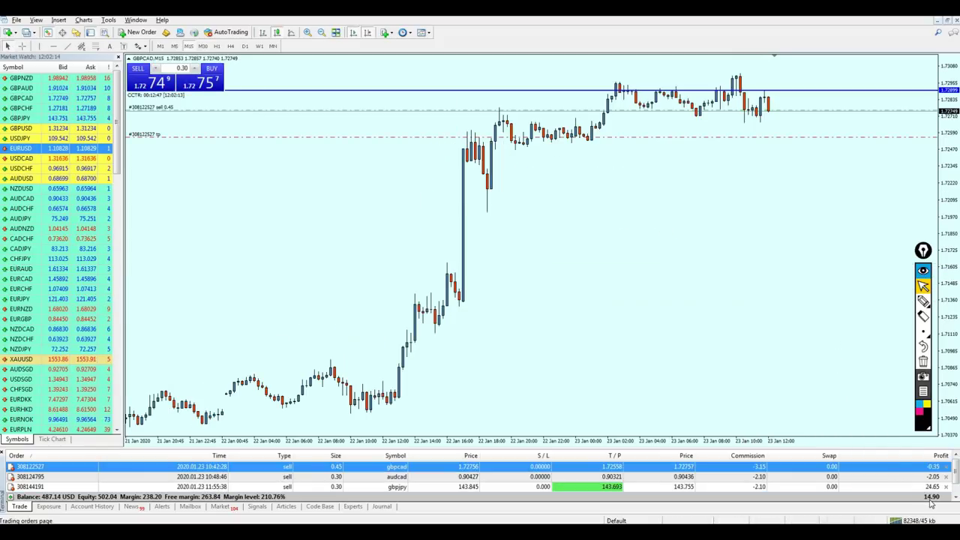
left_click(923, 300)
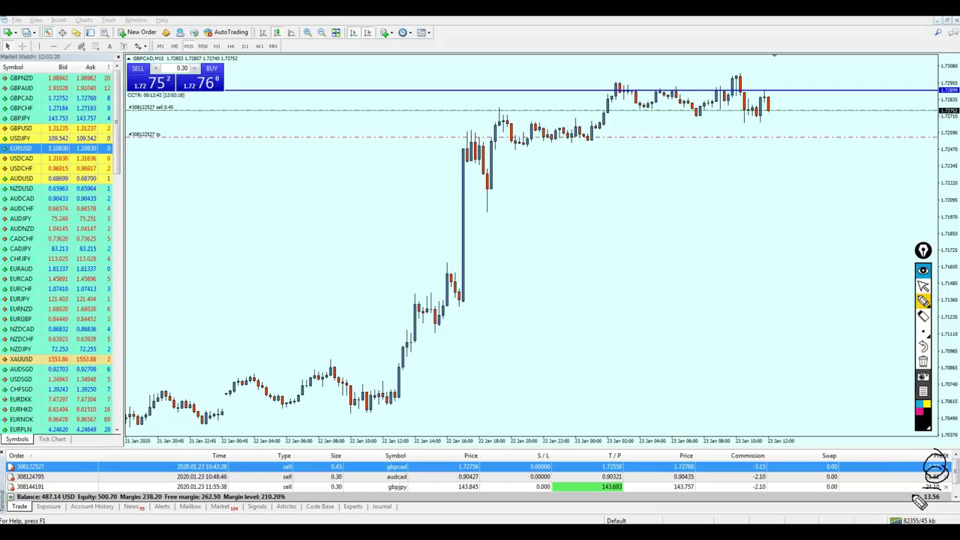
left_click_drag(919, 501, 916, 492)
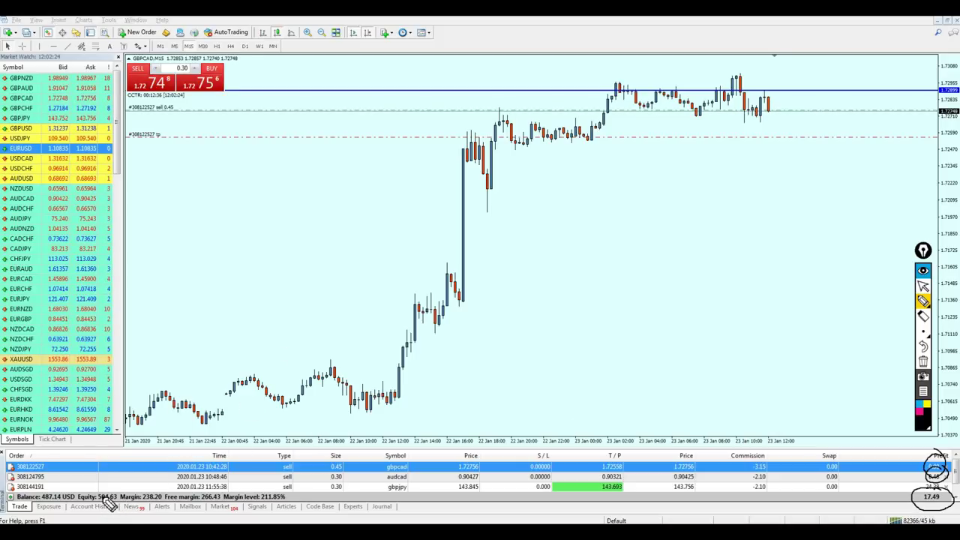
left_click(923, 285)
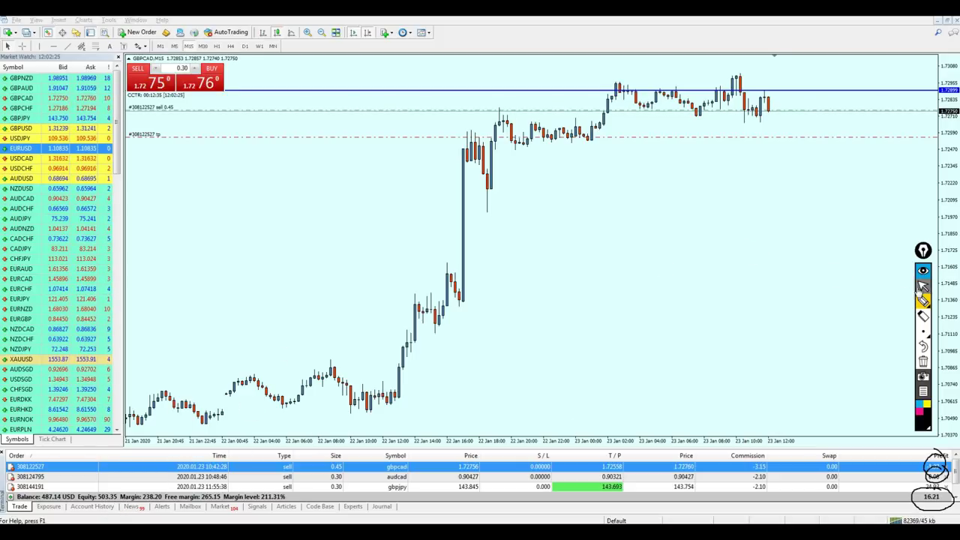
left_click(923, 364)
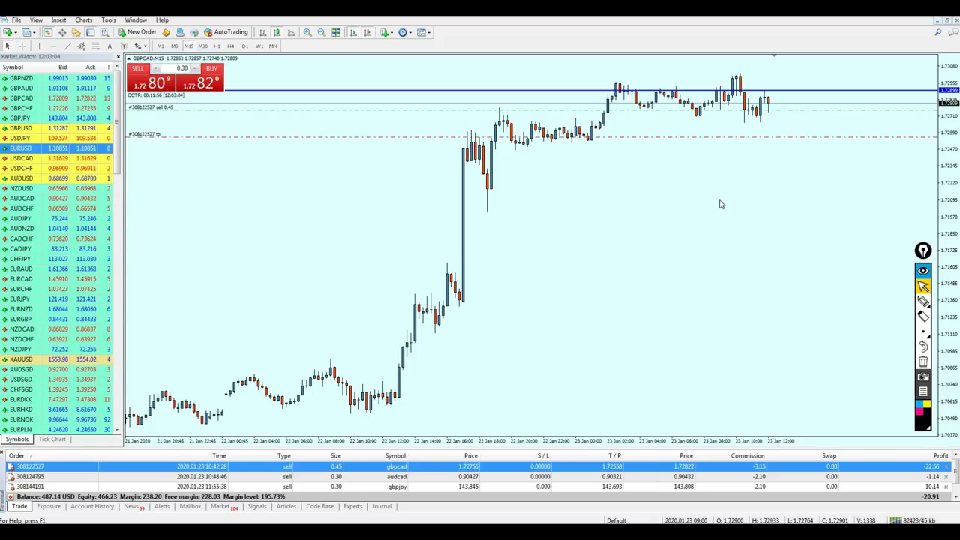
key("plus")
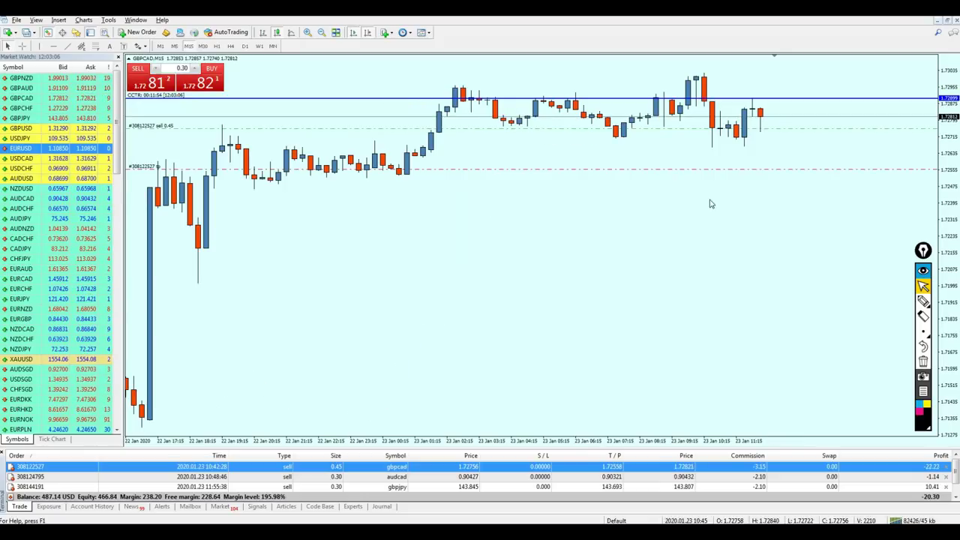
Measure the pip distance down from the latest GBPCAD price with the crosshair.
middle_click(756, 128)
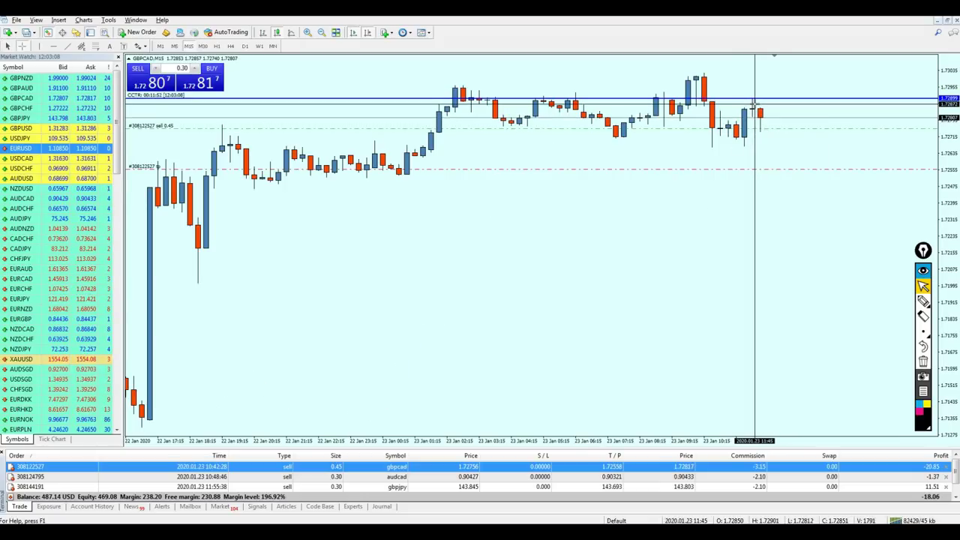
left_click_drag(754, 99, 759, 111)
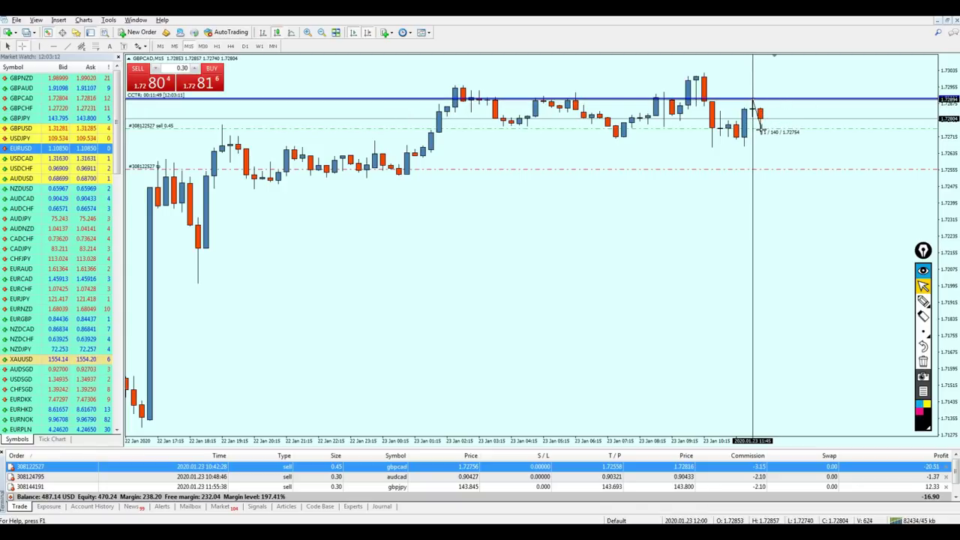
left_click_drag(761, 129, 762, 133)
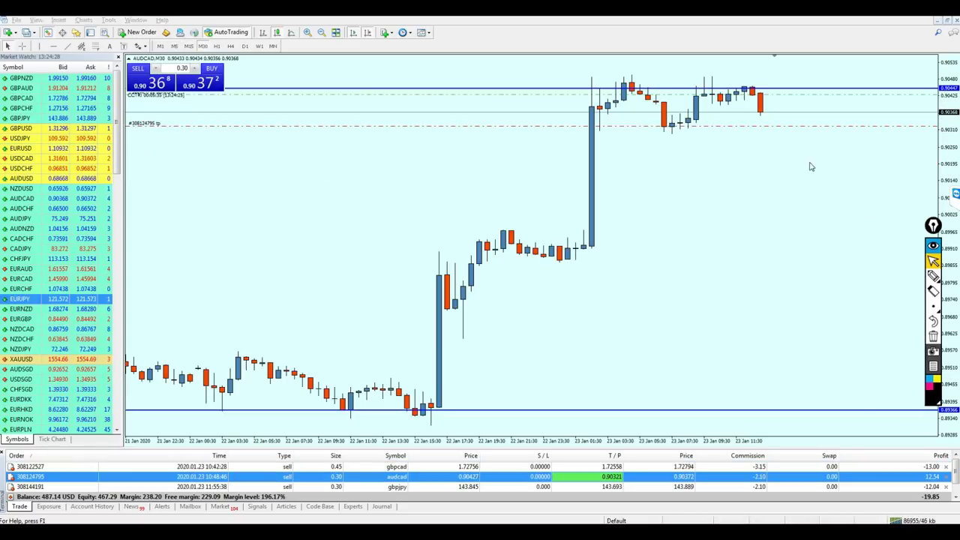
Close the audcad sell order, raising the balance to 495.76 USD, then display the GBPCAD chart.
middle_click(759, 145)
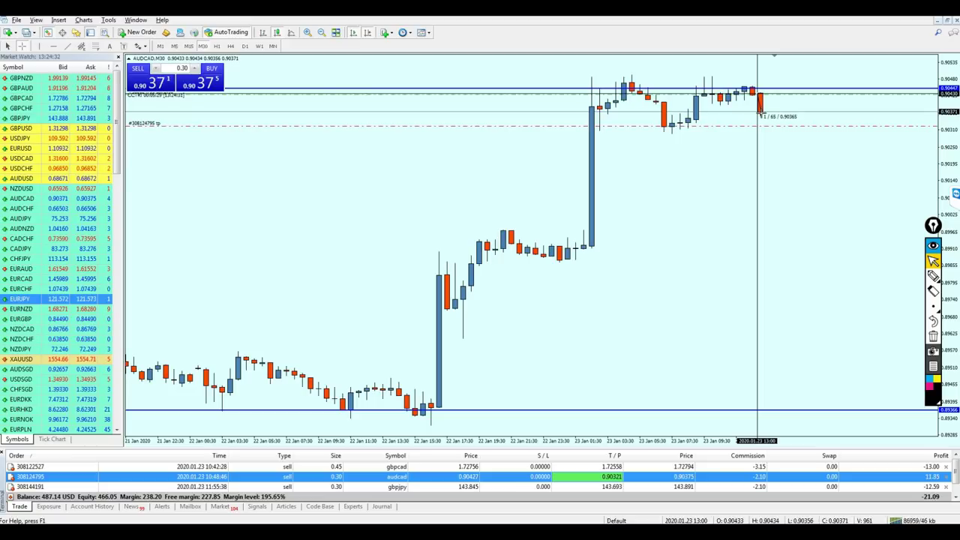
left_click(759, 112)
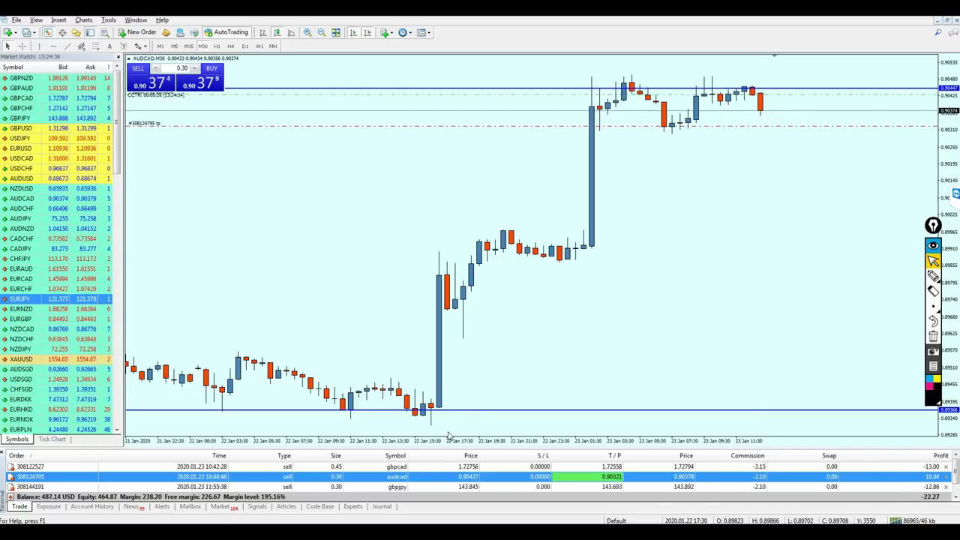
left_click(946, 477)
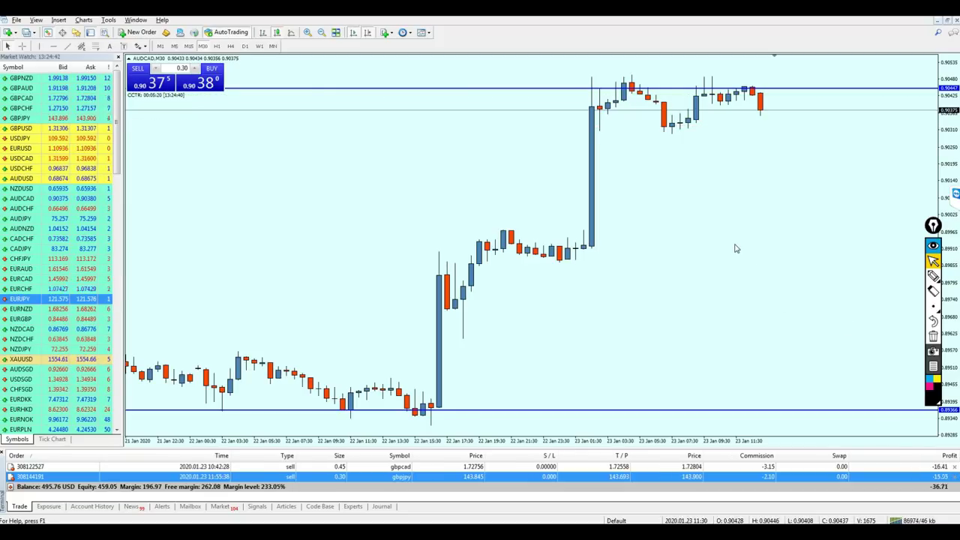
left_click(832, 466)
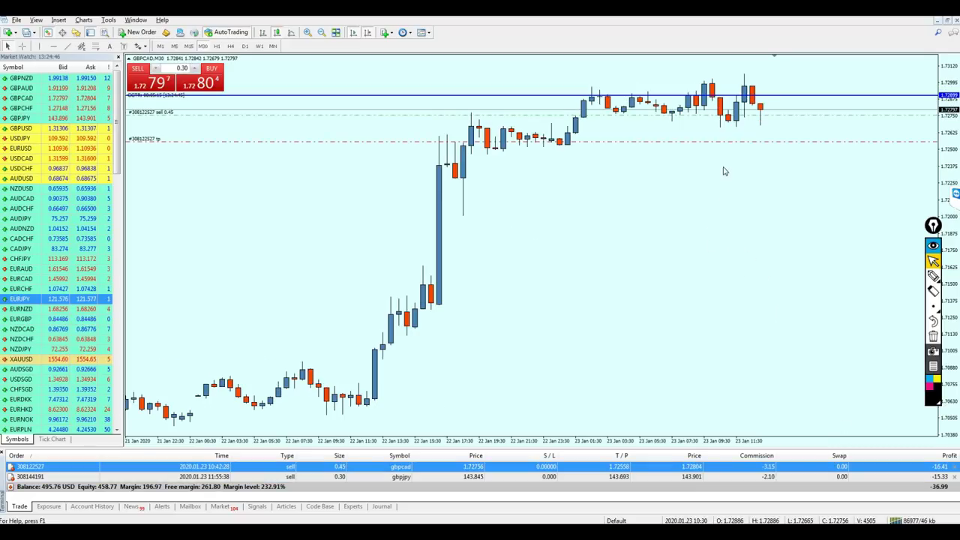
Measure pips from the GBPCAD price to its take-profit, then show the GBPJPY order's chart.
middle_click(767, 121)
left_click_drag(764, 114, 770, 147)
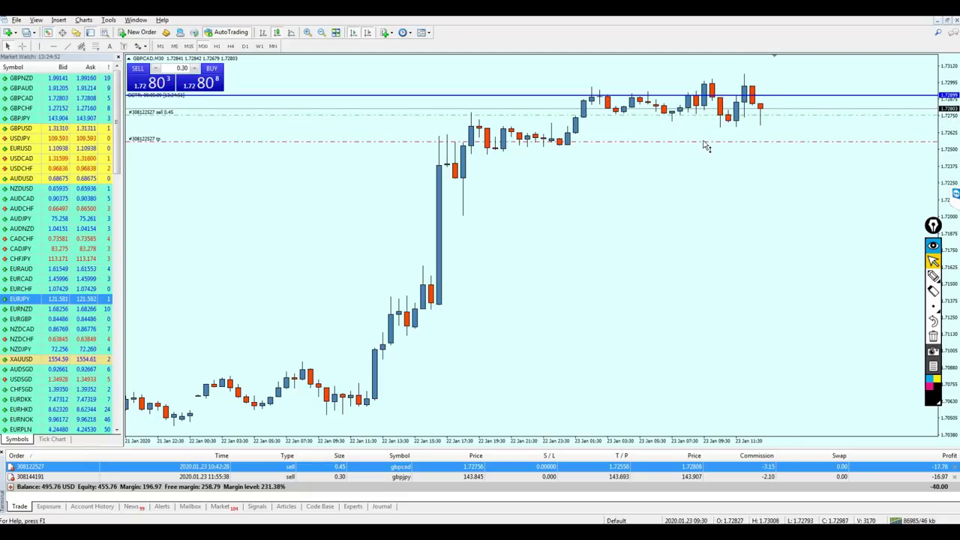
left_click(819, 477)
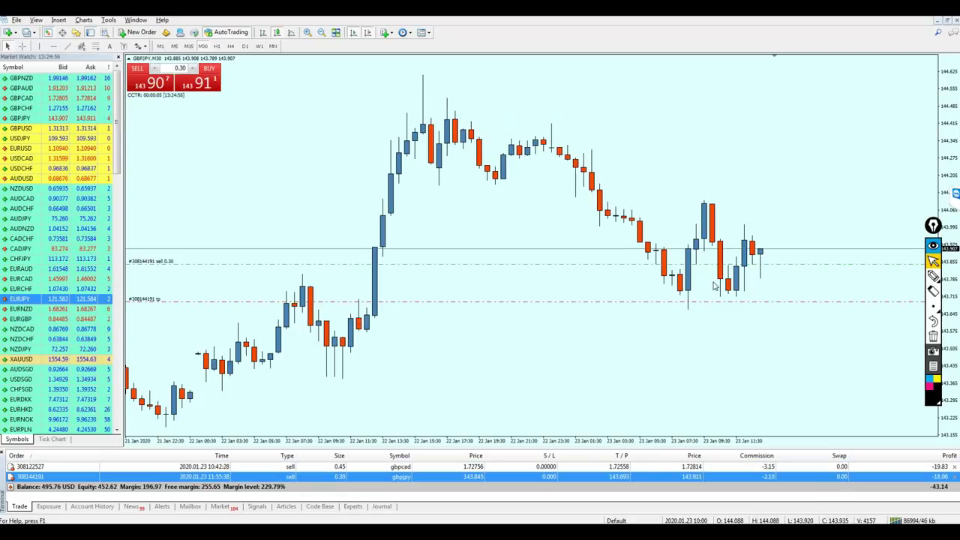
Place a blue horizontal level across the GBPJPY chart and check H4 before returning to M30.
scroll(493, 209, "up", 3)
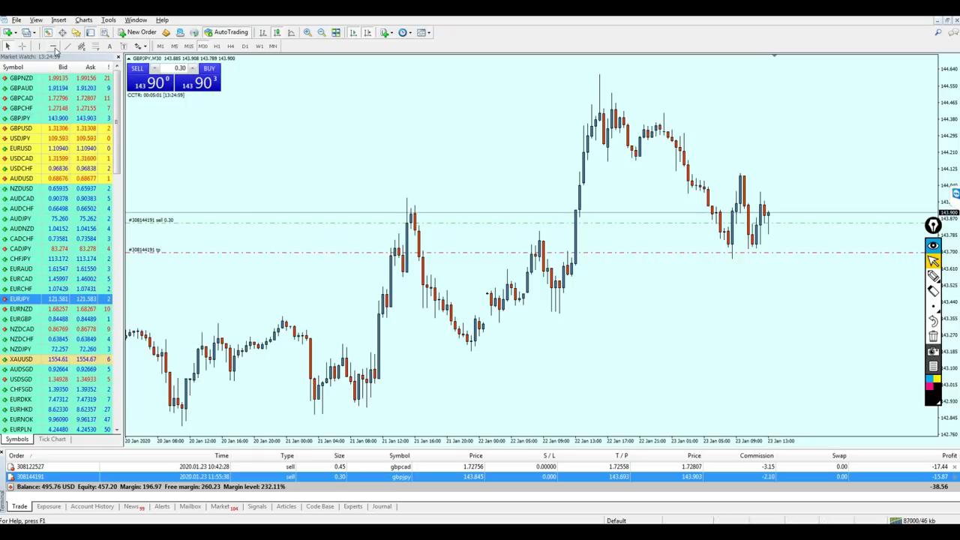
left_click(54, 47)
left_click(424, 211)
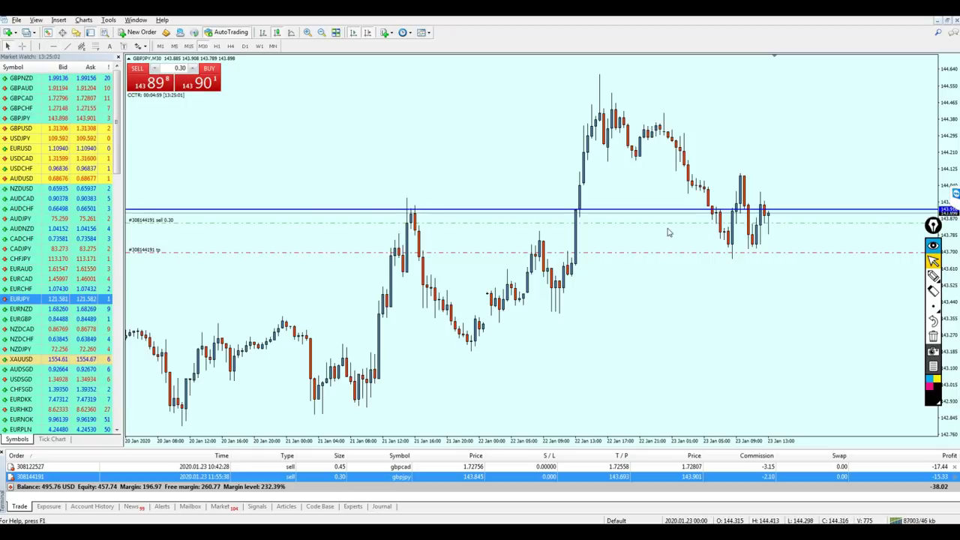
left_click(231, 45)
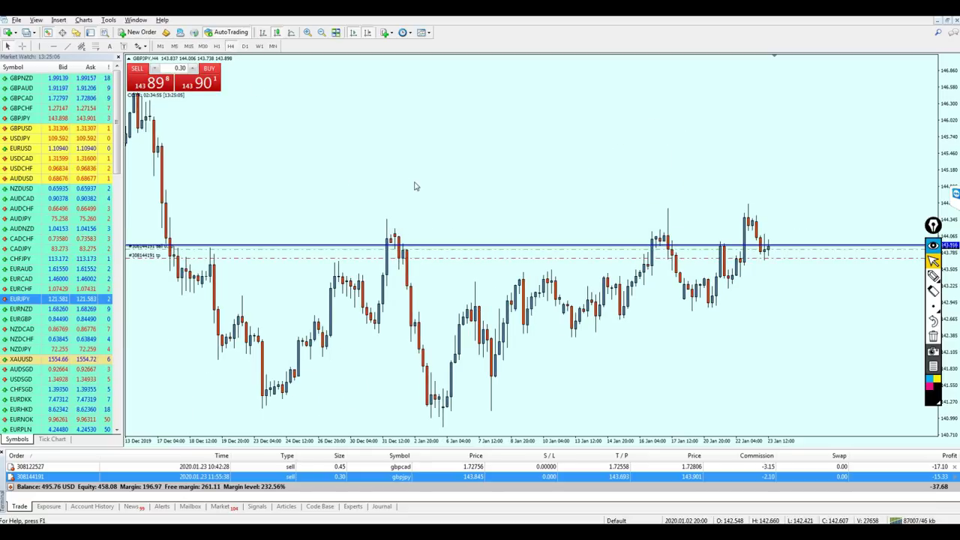
left_click(202, 46)
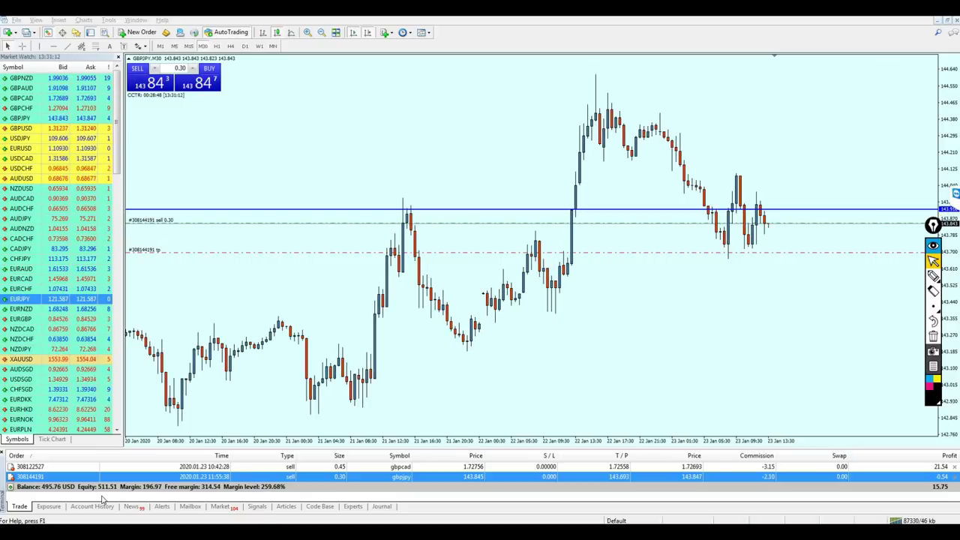
Close the gbpcad and gbpjpy sell orders and switch the chart to M15.
left_click(954, 467)
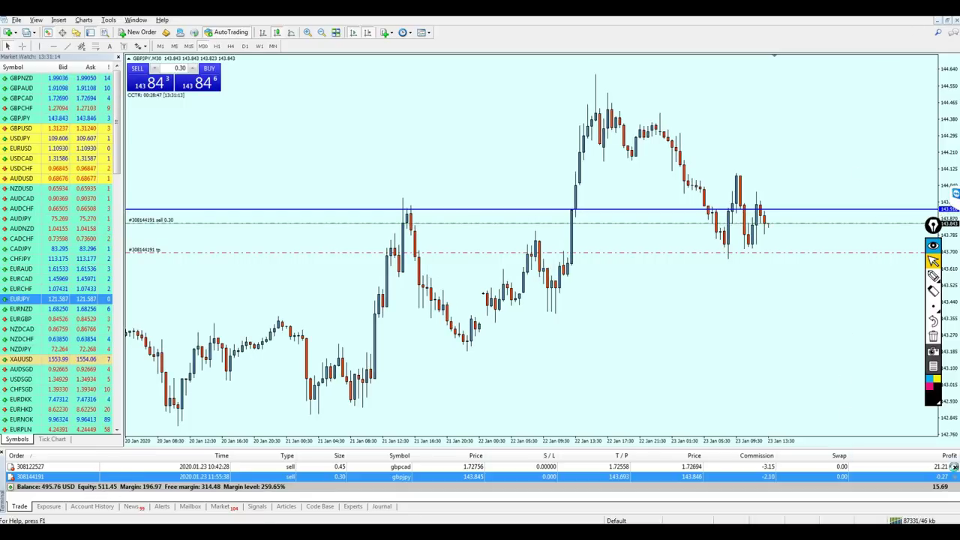
left_click(954, 467)
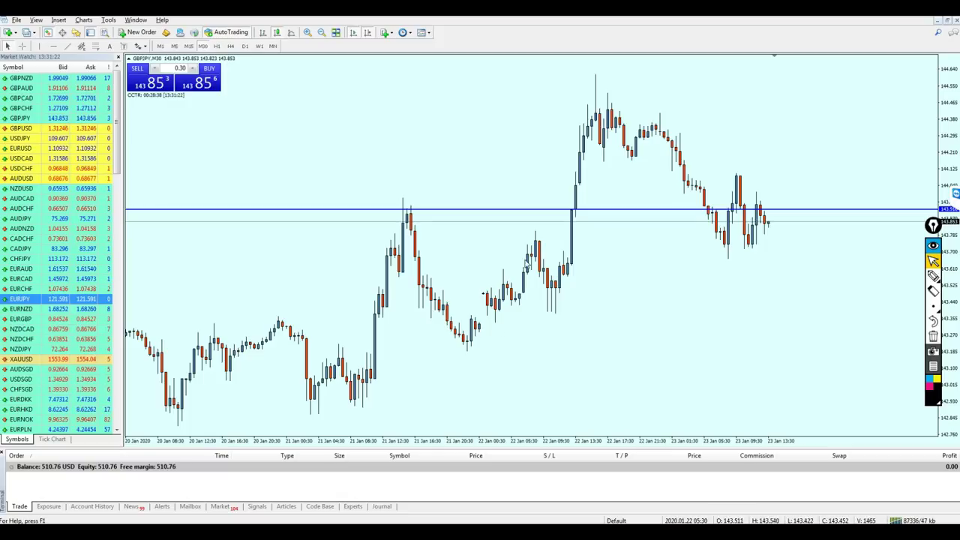
left_click(189, 46)
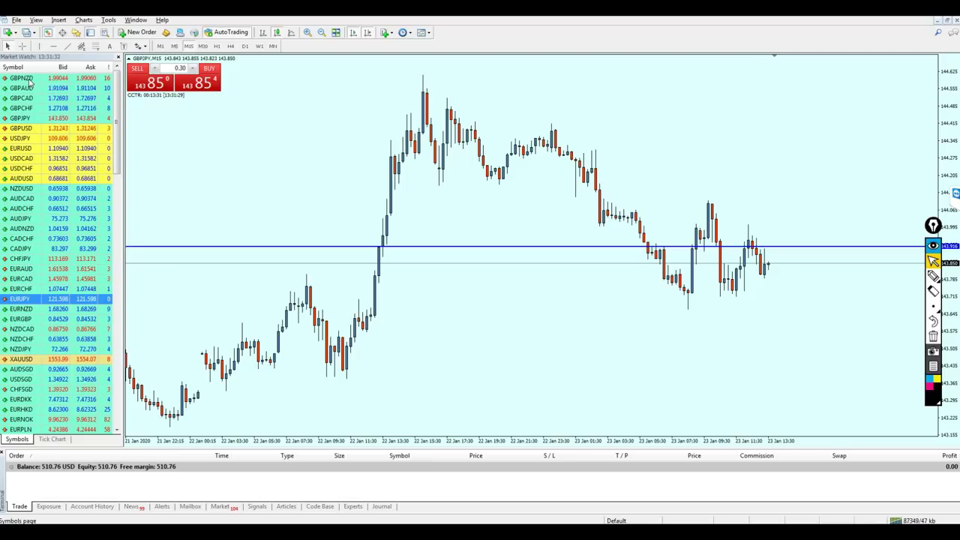
Open GBPNZD on the chart, lower its blue level to 1.99134, then sketch and clear pen annotations.
left_click_drag(29, 79, 214, 129)
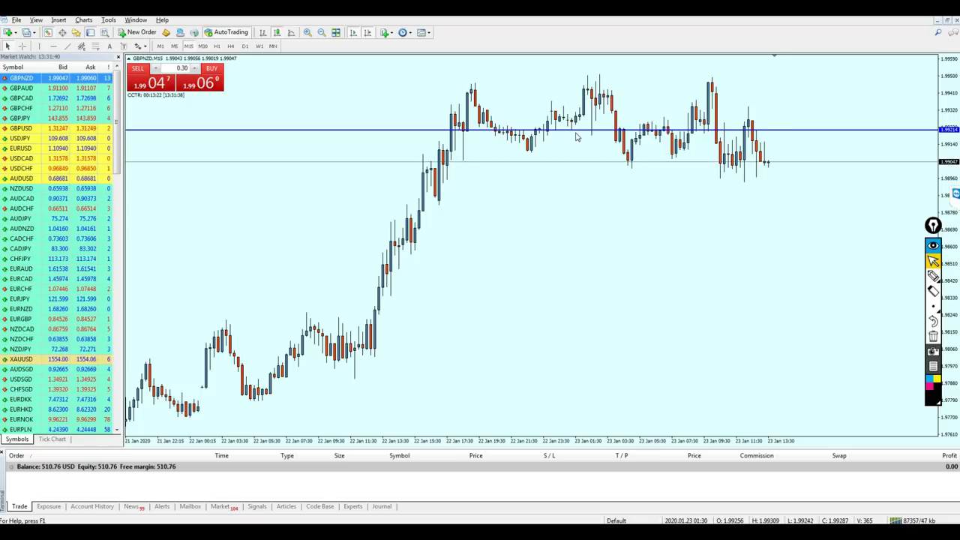
left_click_drag(577, 136, 568, 147)
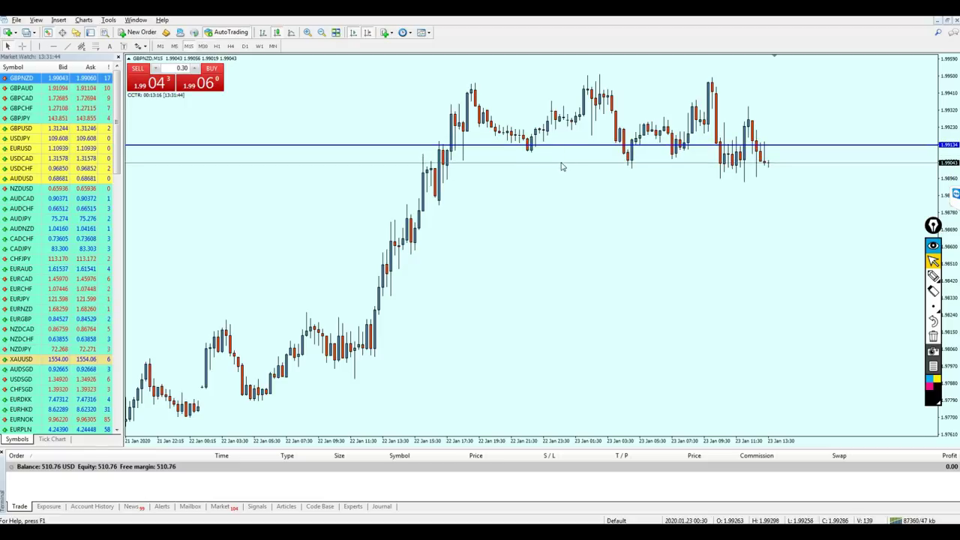
left_click(932, 276)
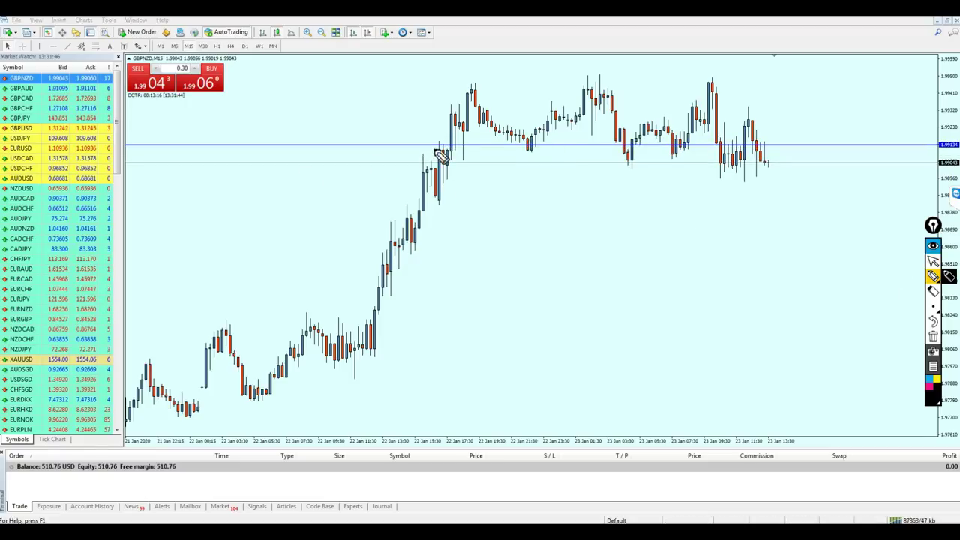
mouse_move(441, 157)
left_mouse_down()
mouse_move(427, 163)
mouse_move(452, 159)
left_mouse_up()
mouse_move(741, 132)
left_mouse_down()
mouse_move(722, 142)
mouse_move(736, 129)
left_mouse_up()
left_click_drag(804, 96, 776, 147)
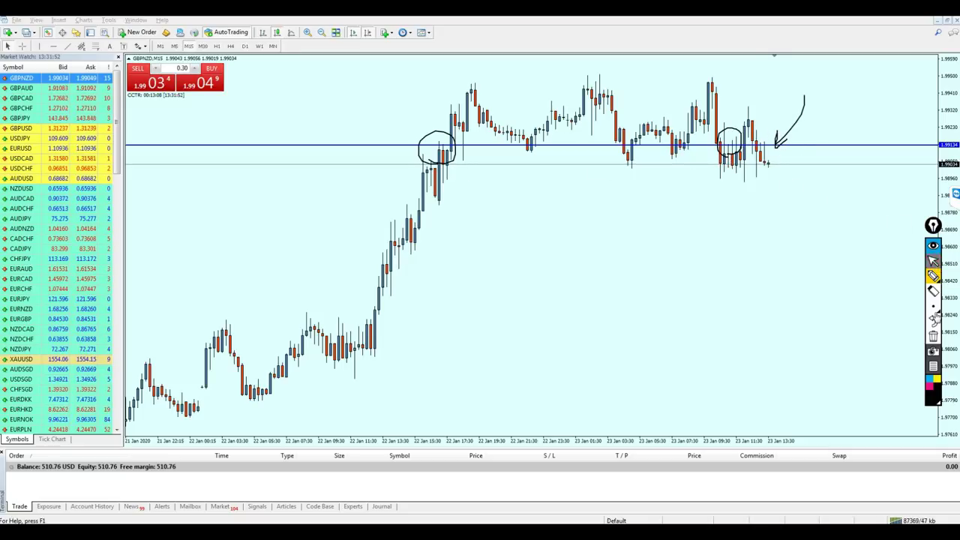
left_click(933, 261)
left_click(933, 336)
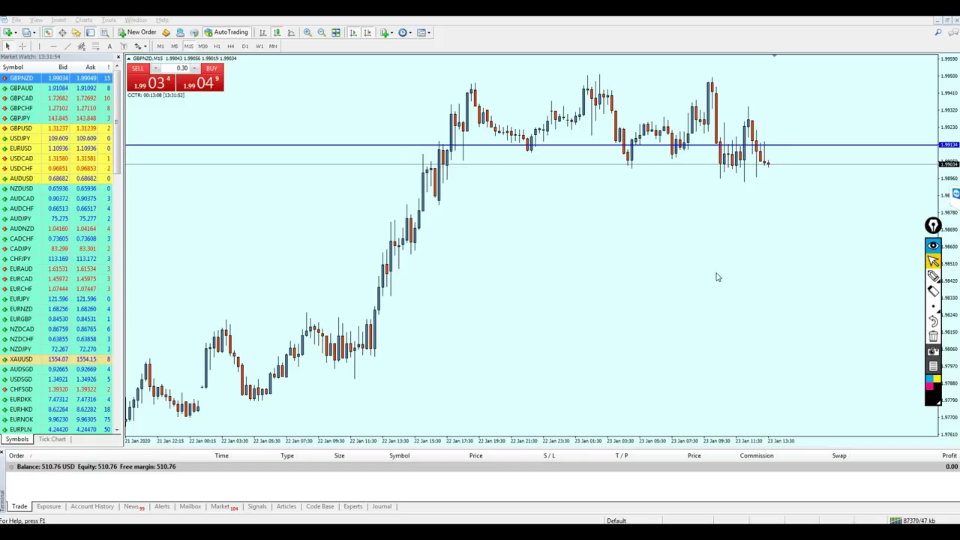
left_click(682, 270)
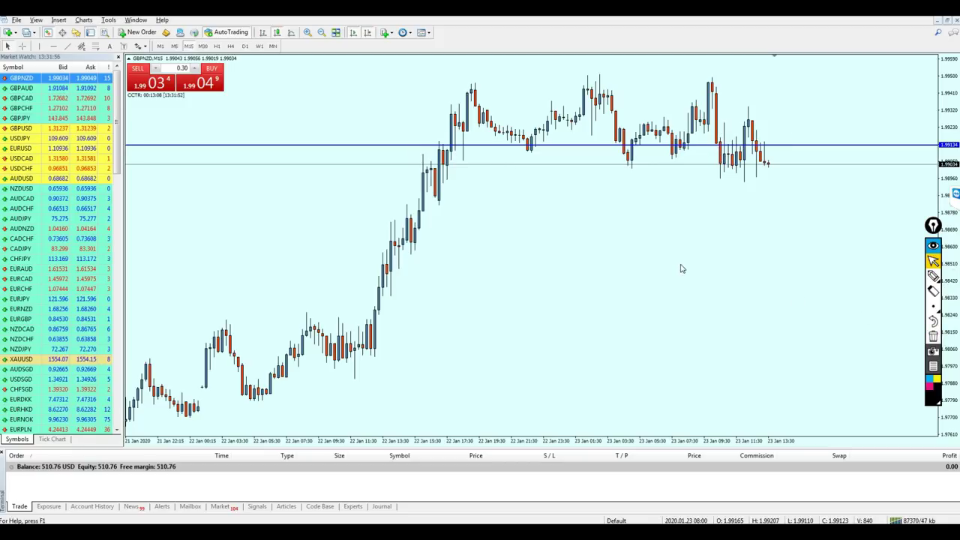